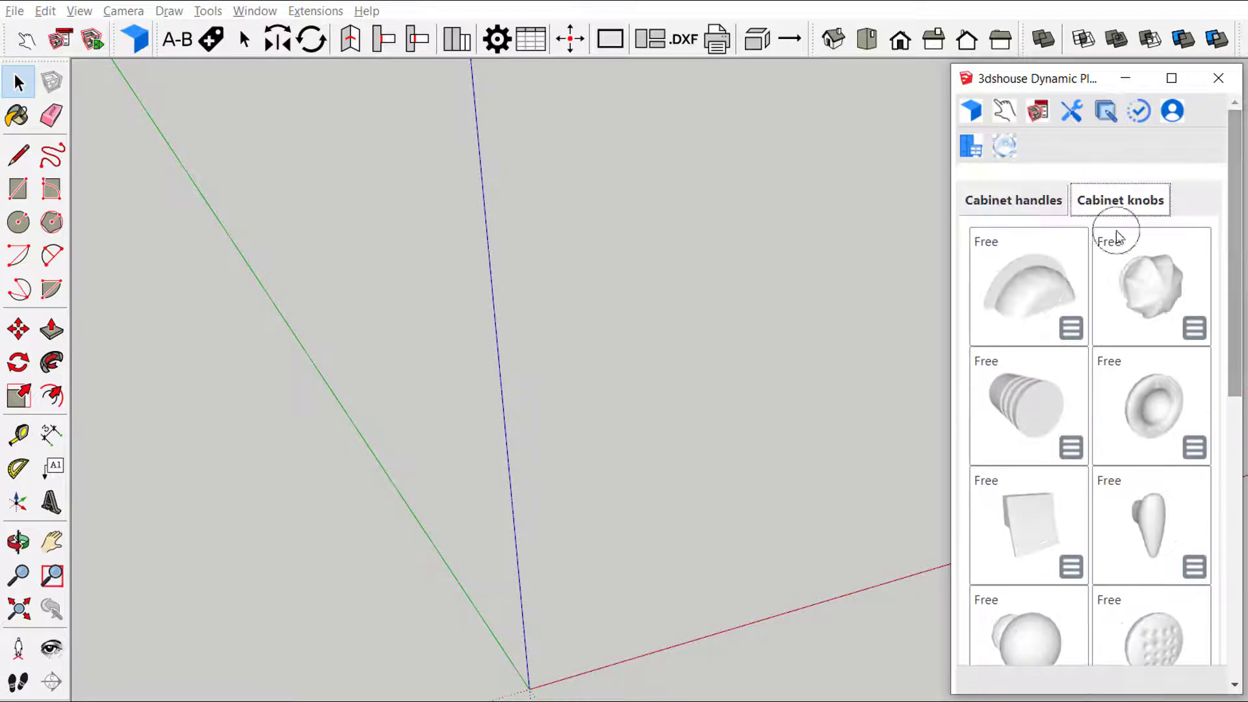
Place the half-round cup knob and the spiral fluted knob side by side from the cabinet knobs library.
{"action": "left_click", "coordinate": [1029, 286]}
{"action": "left_click", "coordinate": [611, 614]}
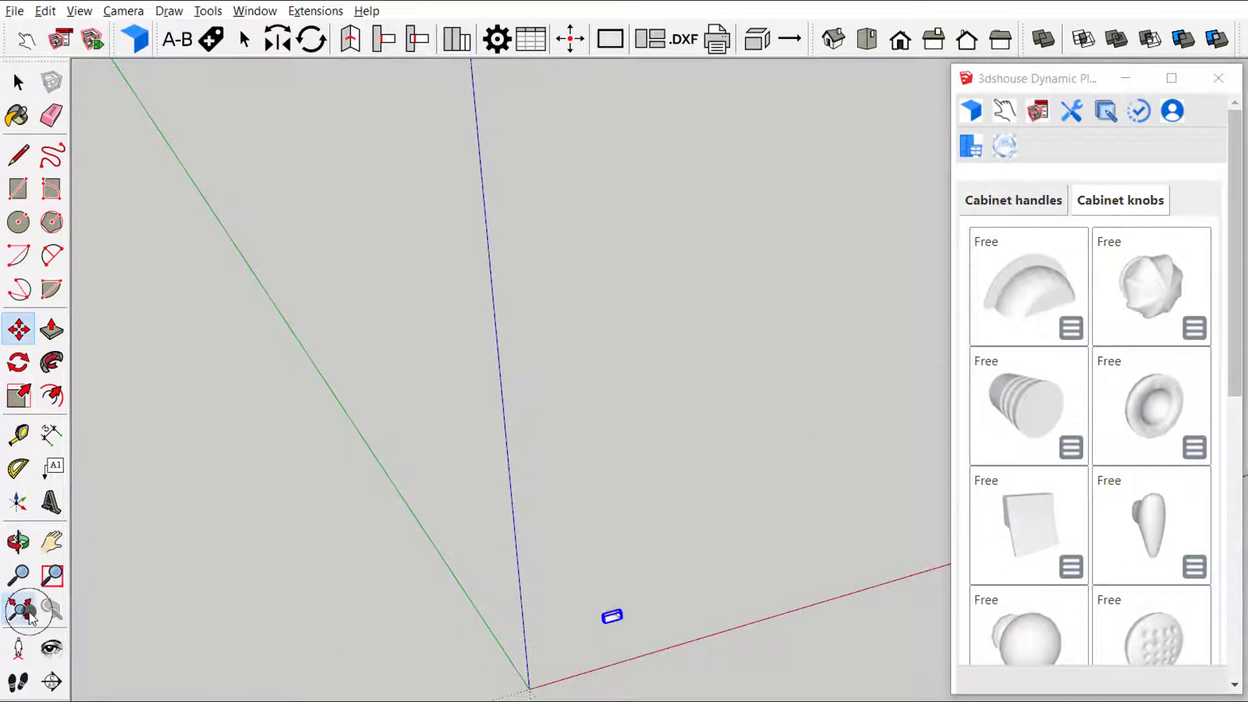
{"action": "left_click", "coordinate": [19, 608]}
{"action": "scroll", "coordinate": [228, 577], "scroll_direction": "down", "scroll_amount": 4}
{"action": "scroll", "coordinate": [258, 521], "scroll_direction": "down", "scroll_amount": 4}
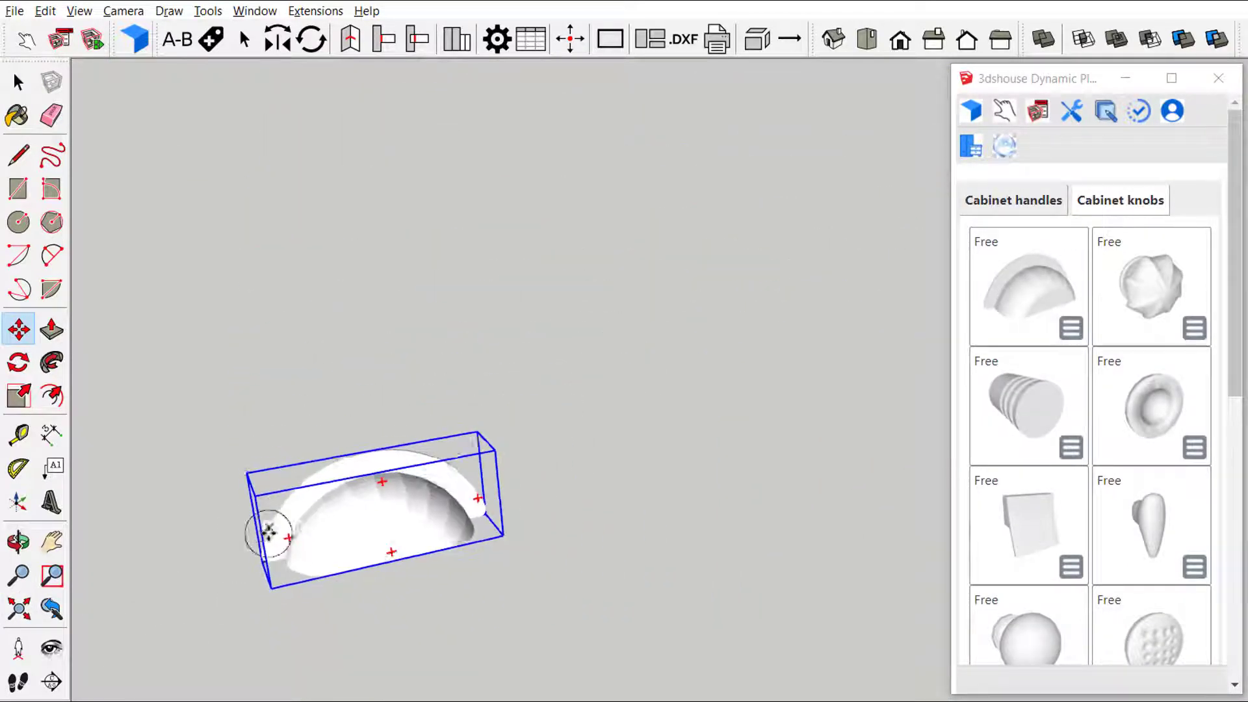
{"action": "left_click", "coordinate": [1099, 291]}
{"action": "left_click", "coordinate": [545, 488]}
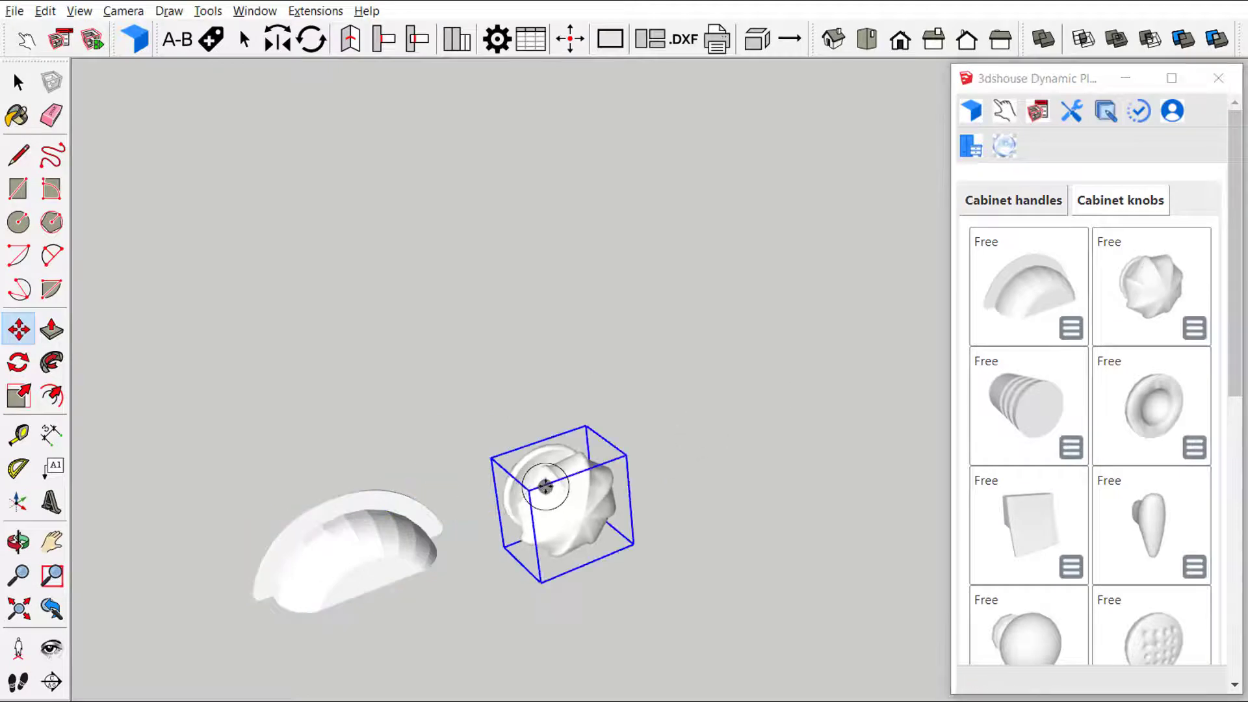
Add the ribbed cylindrical knob, the round dished knob and the square knob in line with the others.
{"action": "scroll", "coordinate": [553, 498], "scroll_direction": "down", "scroll_amount": 3}
{"action": "left_click", "coordinate": [1052, 411]}
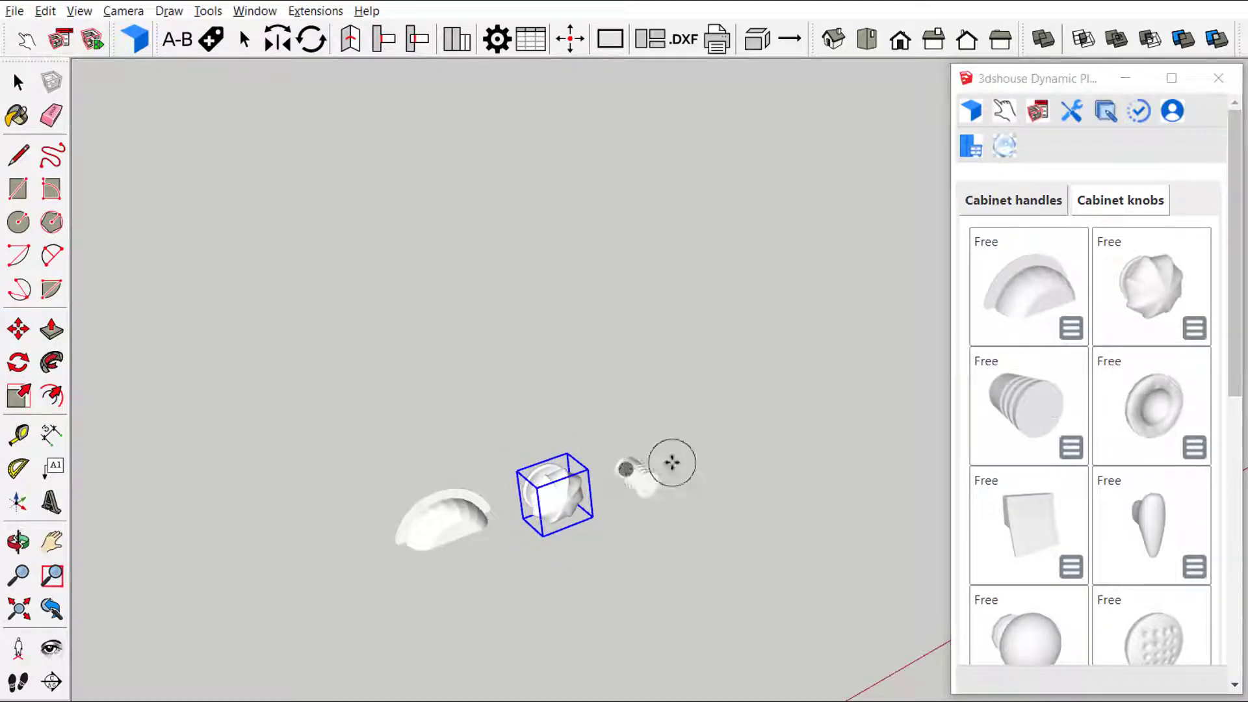
{"action": "left_click", "coordinate": [667, 463]}
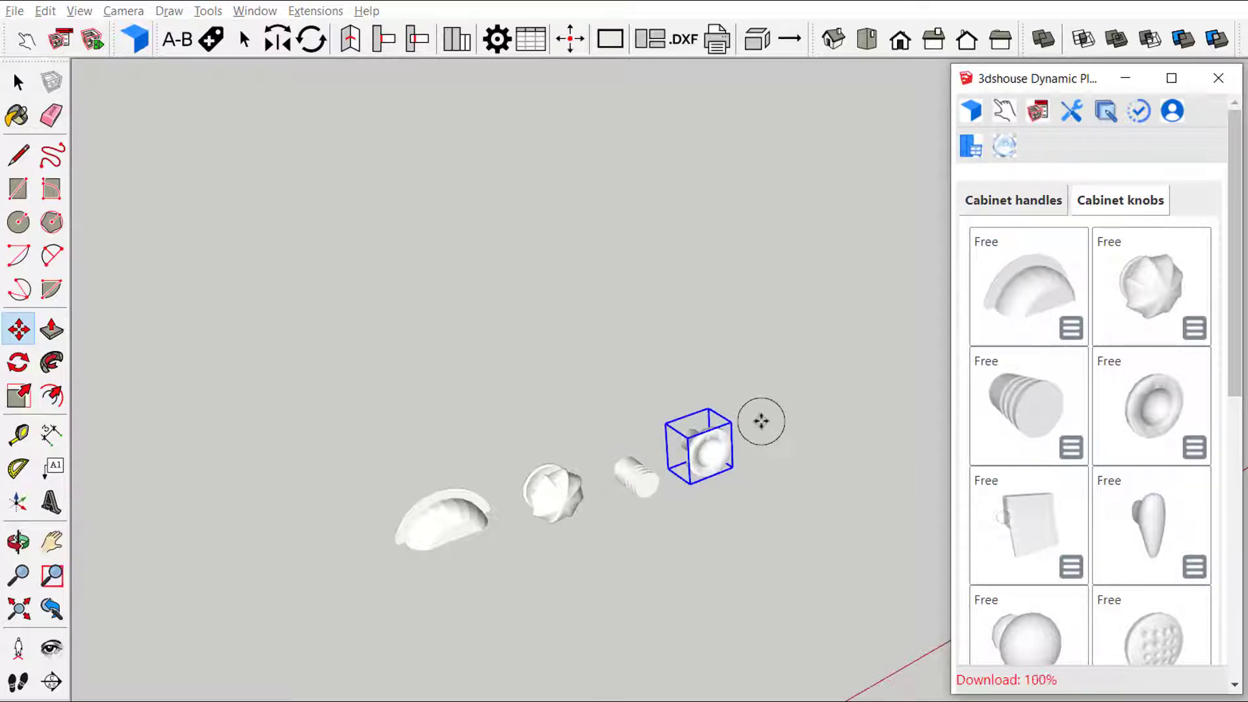
{"action": "left_click", "coordinate": [763, 419]}
{"action": "scroll", "coordinate": [1033, 454], "scroll_direction": "down", "scroll_amount": 5}
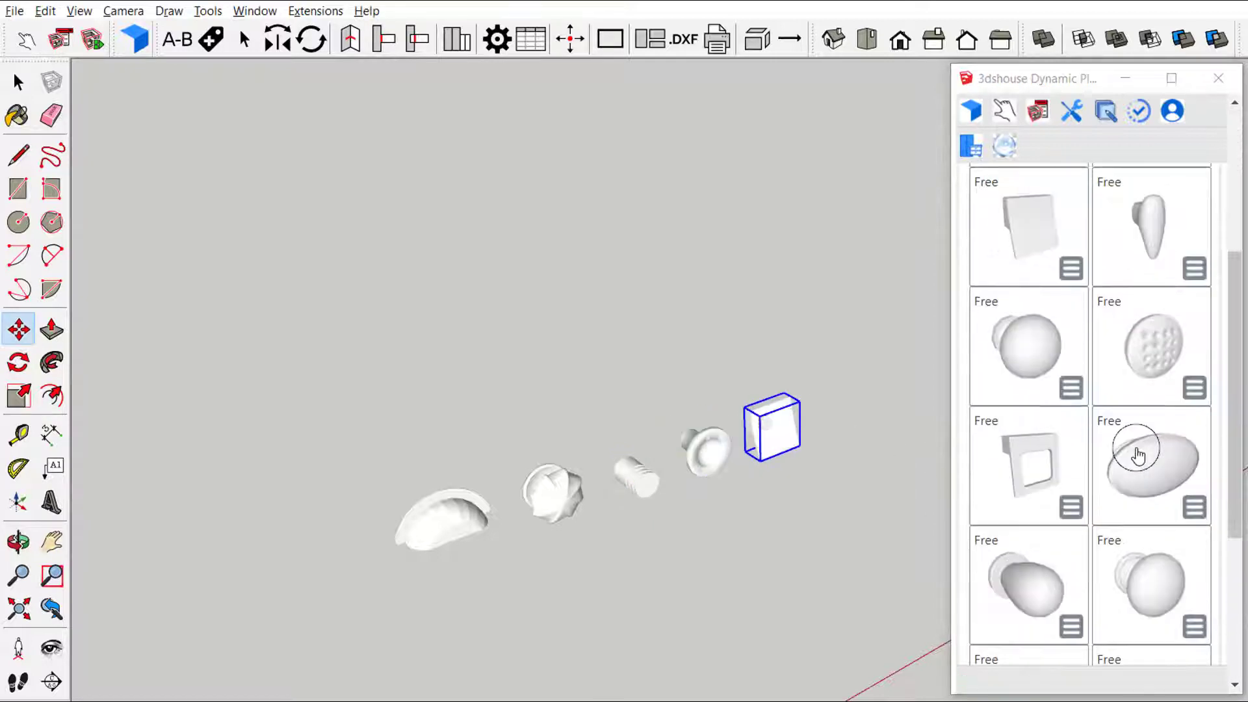
{"action": "scroll", "coordinate": [1137, 455], "scroll_direction": "down", "scroll_amount": 2}
{"action": "scroll", "coordinate": [1137, 455], "scroll_direction": "up", "scroll_amount": 8}
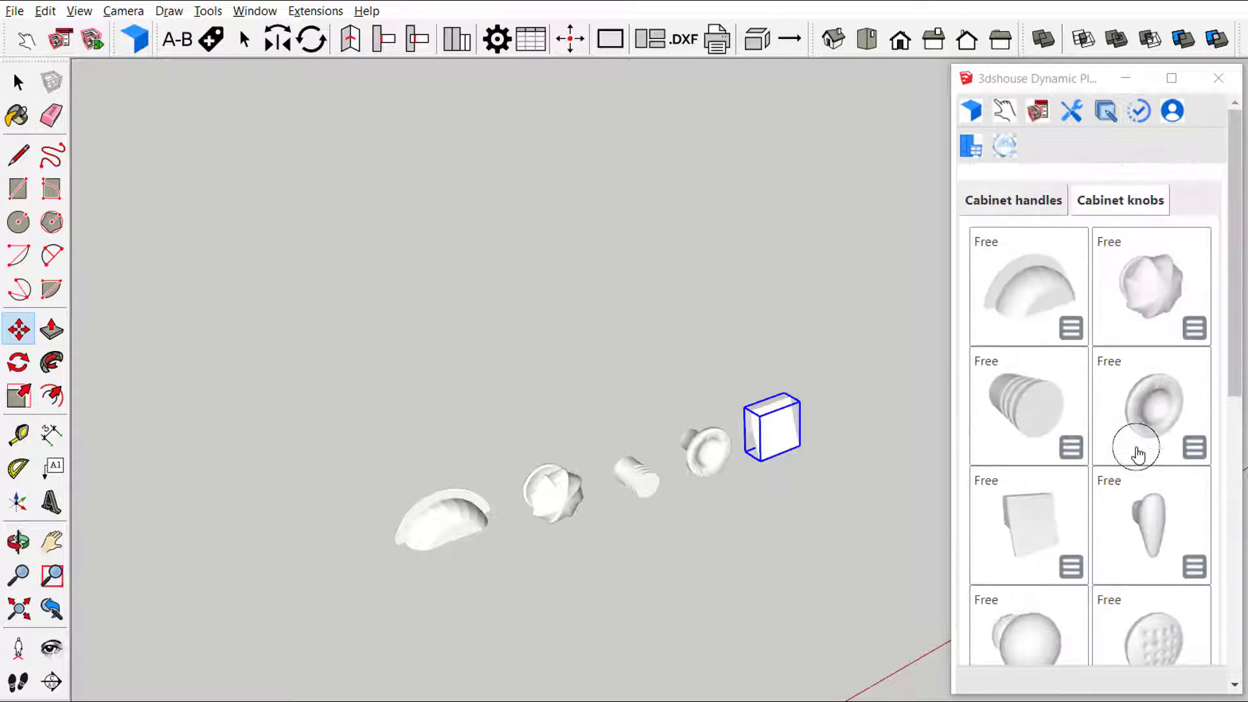
From the cabinet handles library, place the ball-ended handle and the flat bar handle behind the knobs.
{"action": "left_click", "coordinate": [994, 201]}
{"action": "left_click", "coordinate": [1034, 291]}
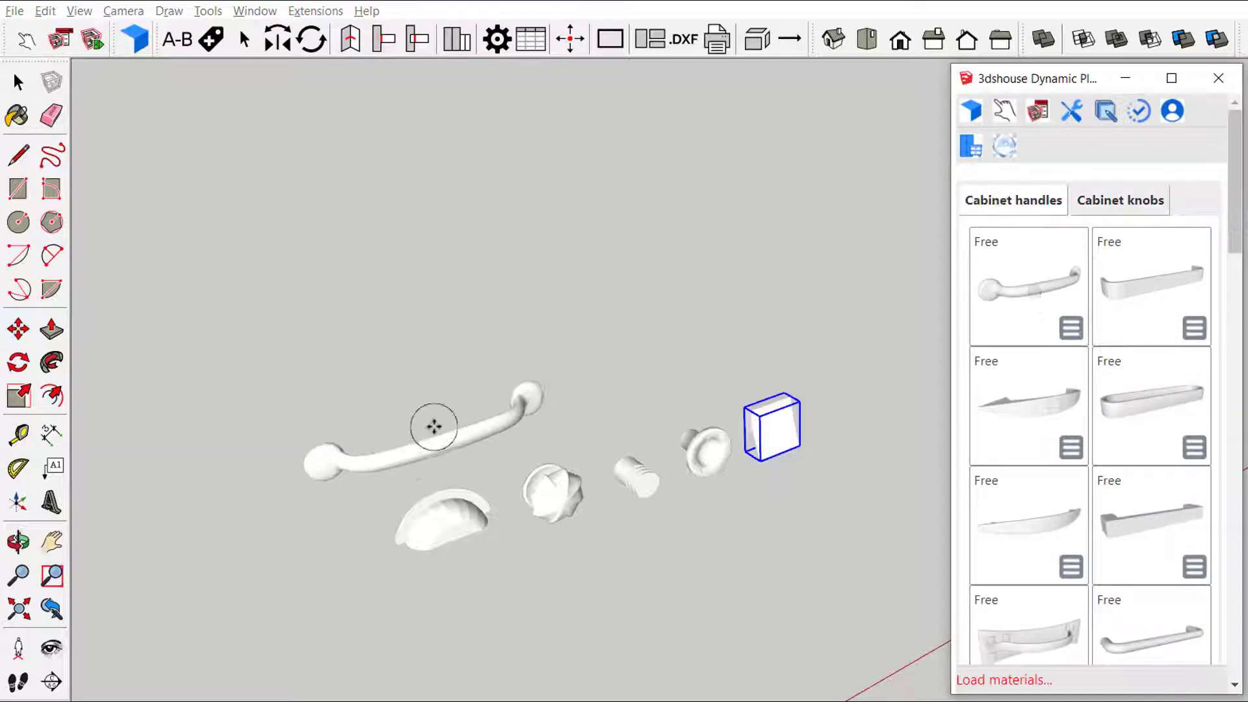
{"action": "left_click", "coordinate": [470, 412]}
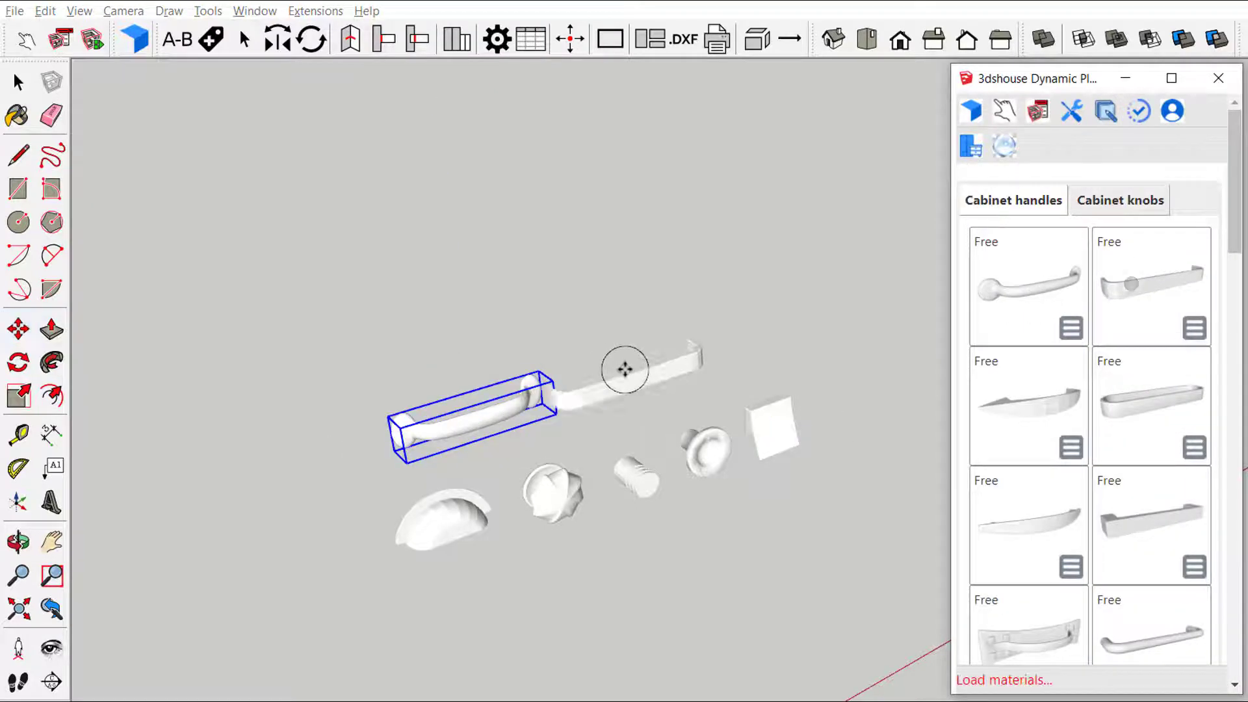
{"action": "left_click", "coordinate": [660, 365]}
Place the round bar handle beside the other handles and a curved handle beside the square knob.
{"action": "scroll", "coordinate": [651, 418], "scroll_direction": "down", "scroll_amount": 2}
{"action": "scroll", "coordinate": [1114, 418], "scroll_direction": "down", "scroll_amount": 5}
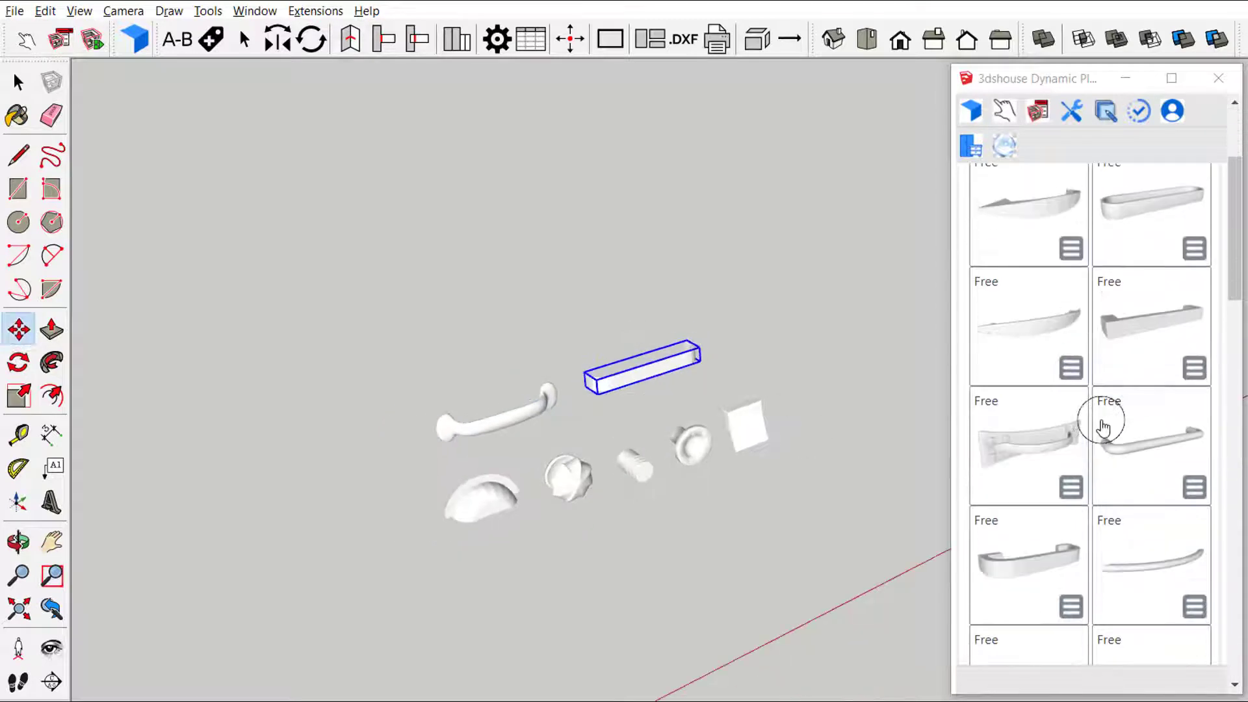
{"action": "left_click", "coordinate": [1145, 356]}
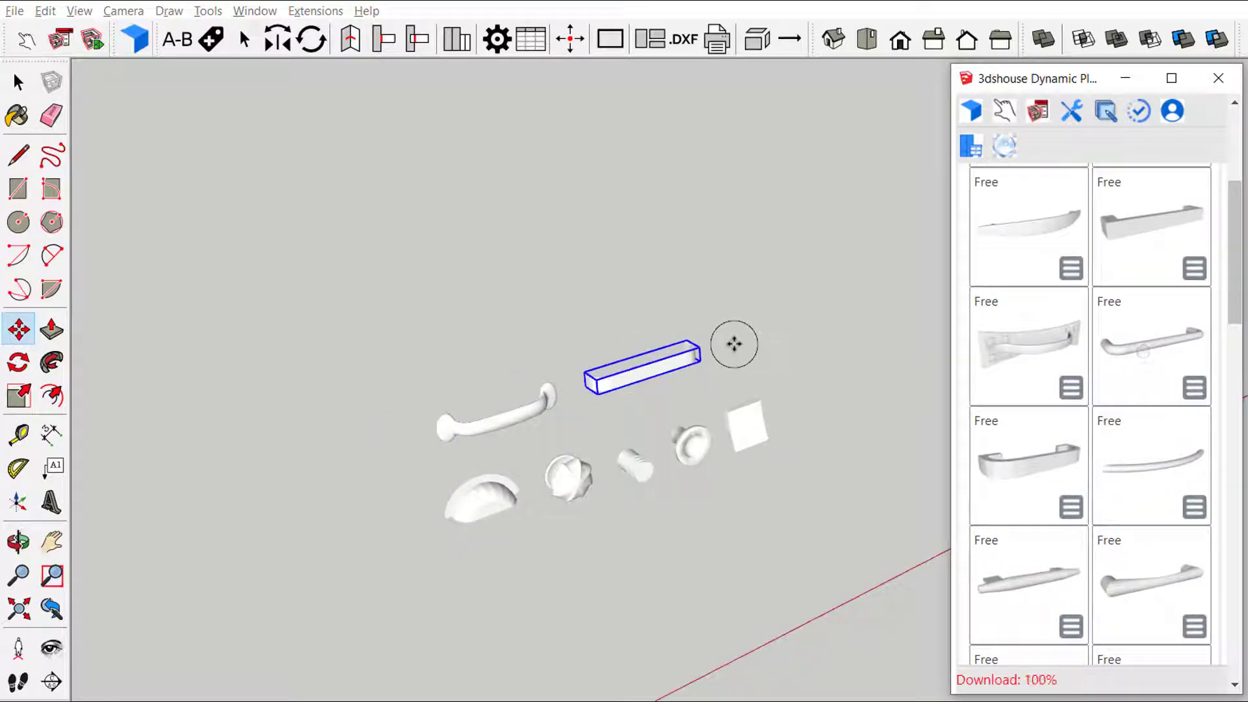
{"action": "left_click", "coordinate": [775, 313]}
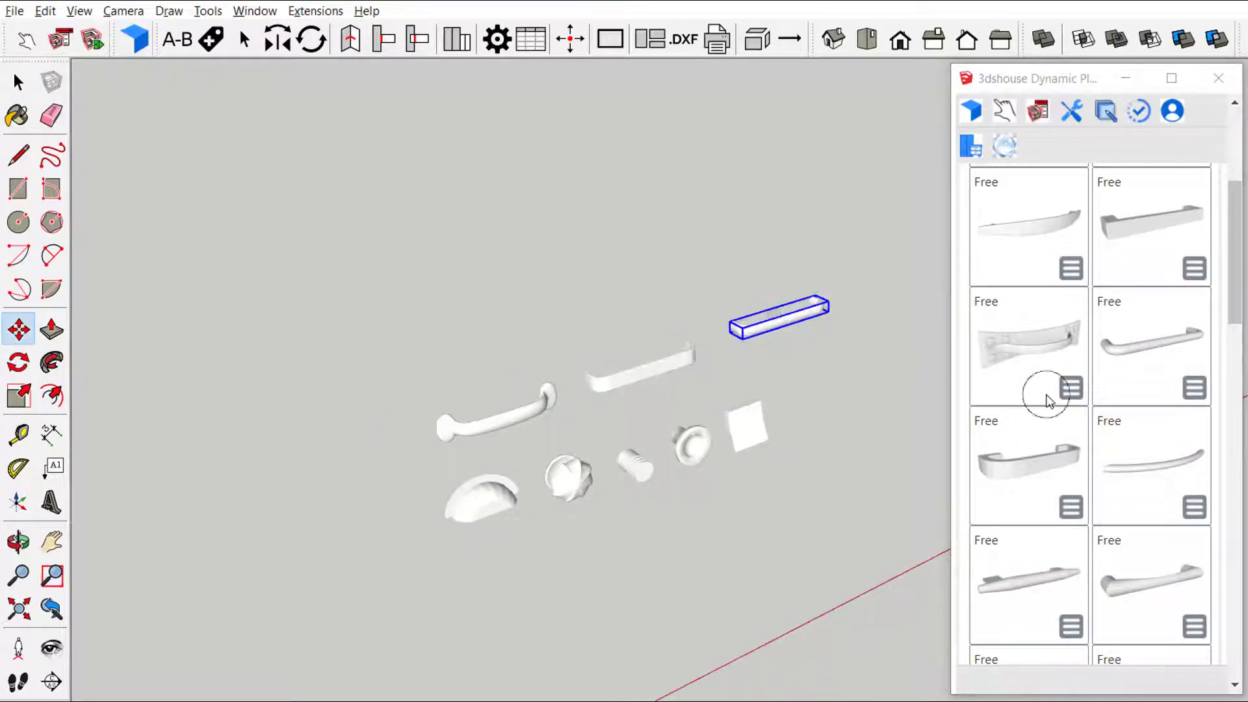
{"action": "left_click", "coordinate": [1068, 463]}
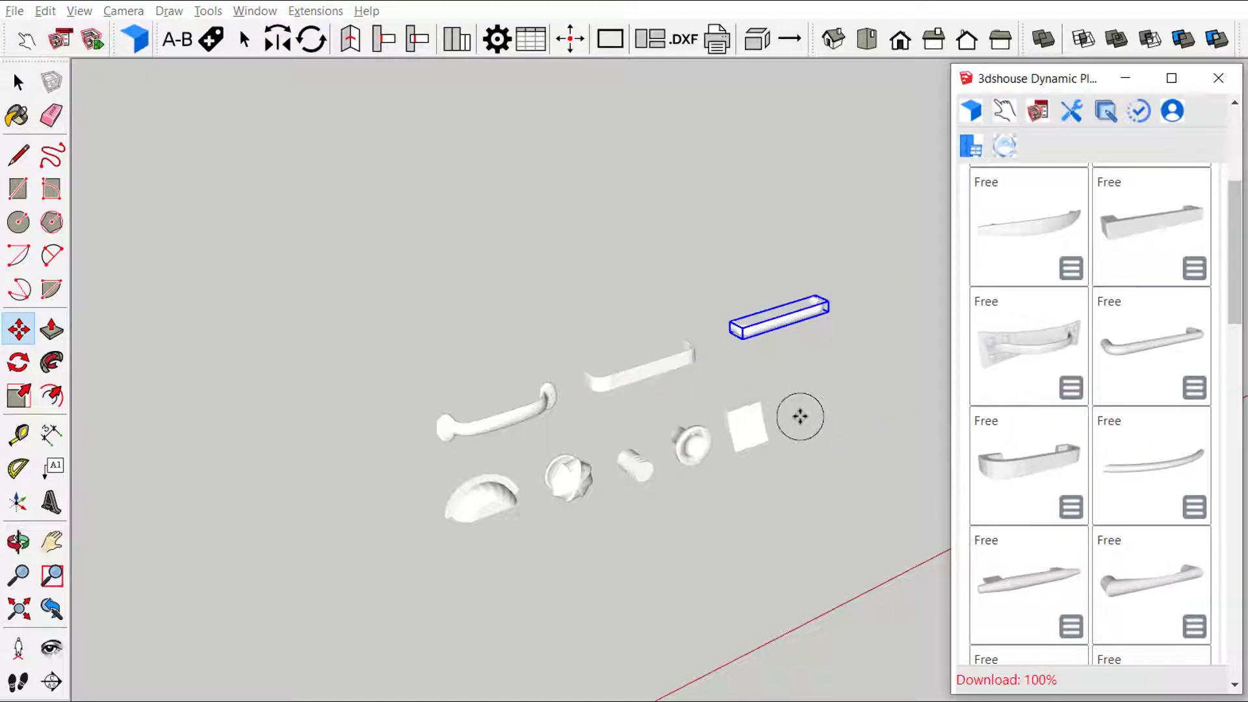
{"action": "left_click", "coordinate": [838, 390]}
{"action": "mouse_move", "coordinate": [849, 431]}
{"action": "middle_mouse_down"}
{"action": "mouse_move", "coordinate": [789, 418]}
{"action": "mouse_move", "coordinate": [835, 451]}
{"action": "middle_mouse_up"}
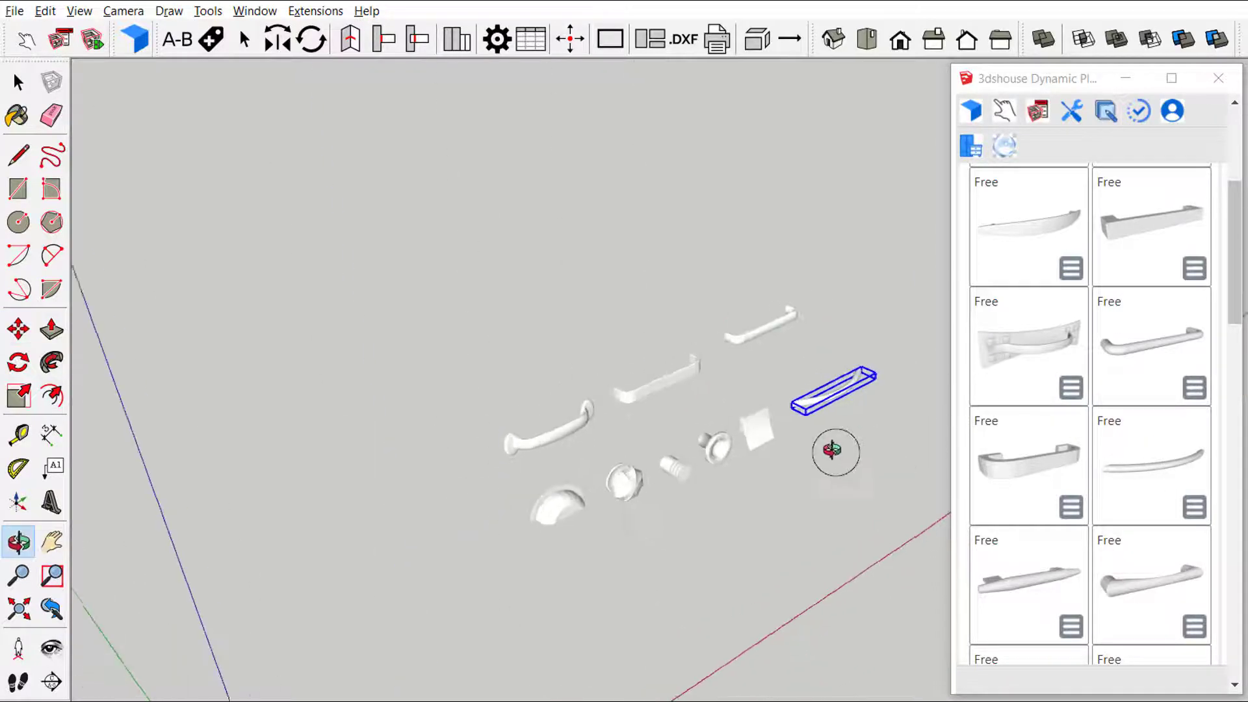
Place the tapered bar handle and the flared-end handle in front of the row of knobs.
{"action": "left_click", "coordinate": [1019, 573]}
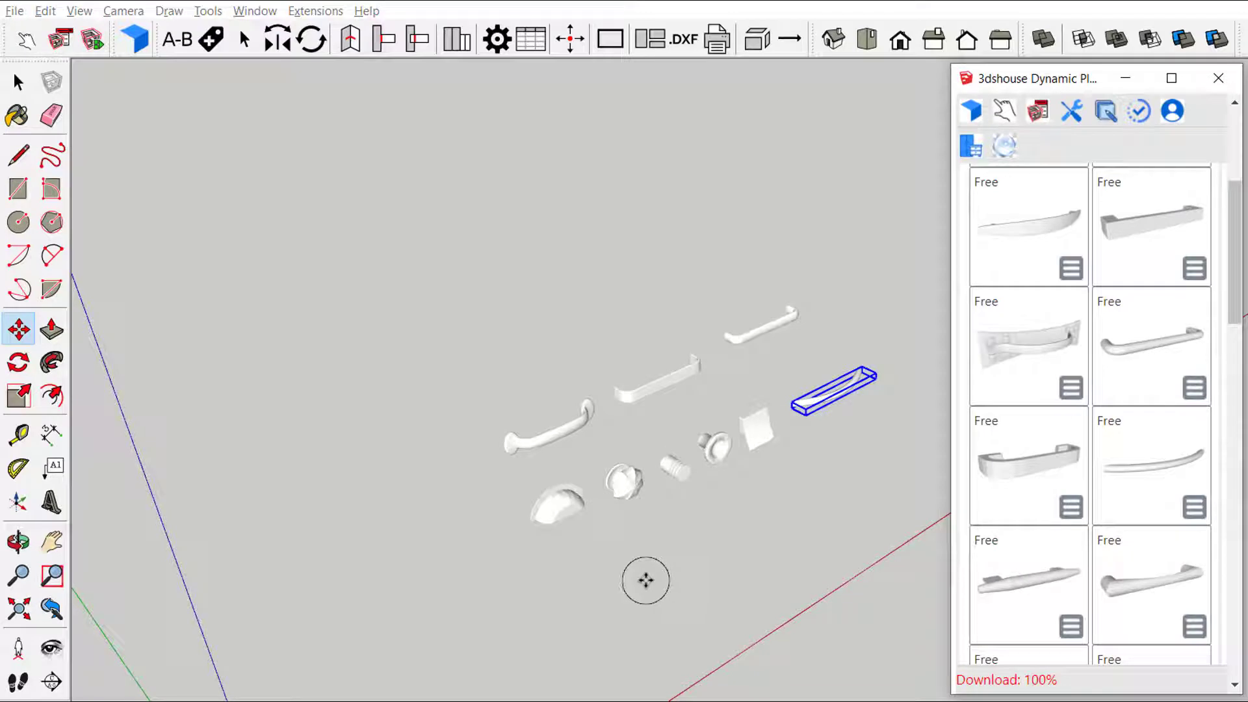
{"action": "left_click", "coordinate": [652, 518]}
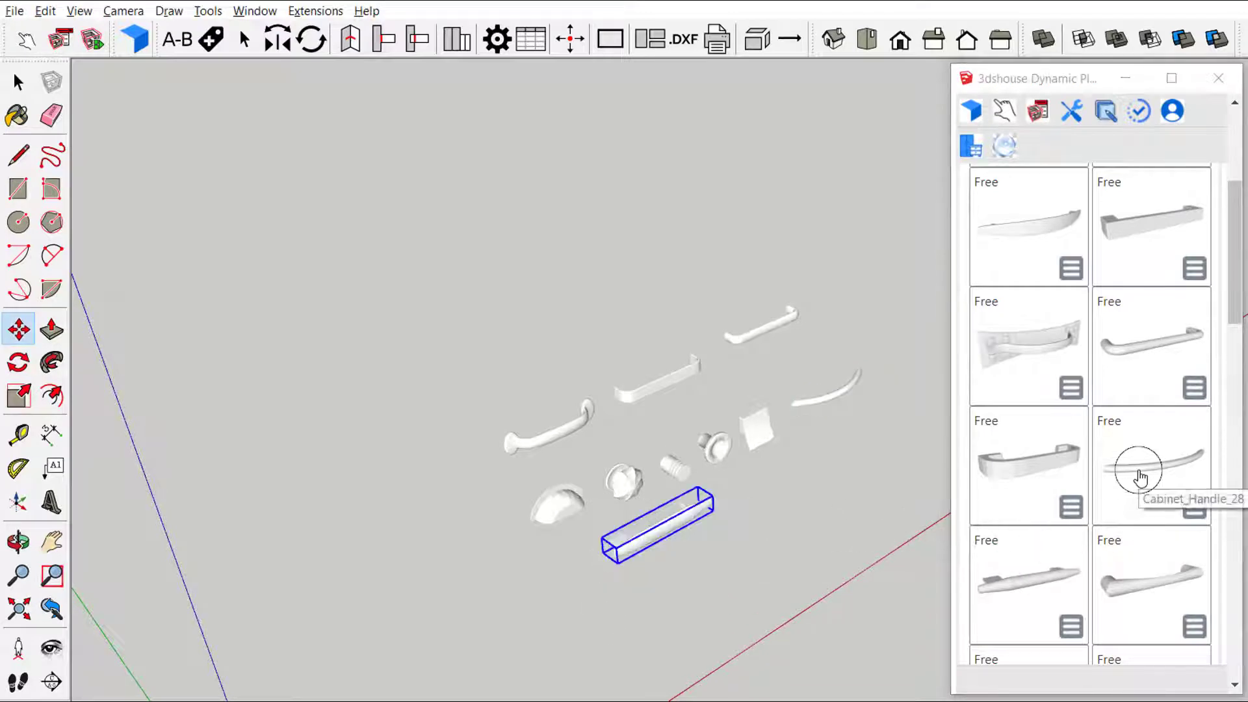
{"action": "scroll", "coordinate": [1141, 478], "scroll_direction": "down", "scroll_amount": 3}
{"action": "left_click", "coordinate": [1151, 374]}
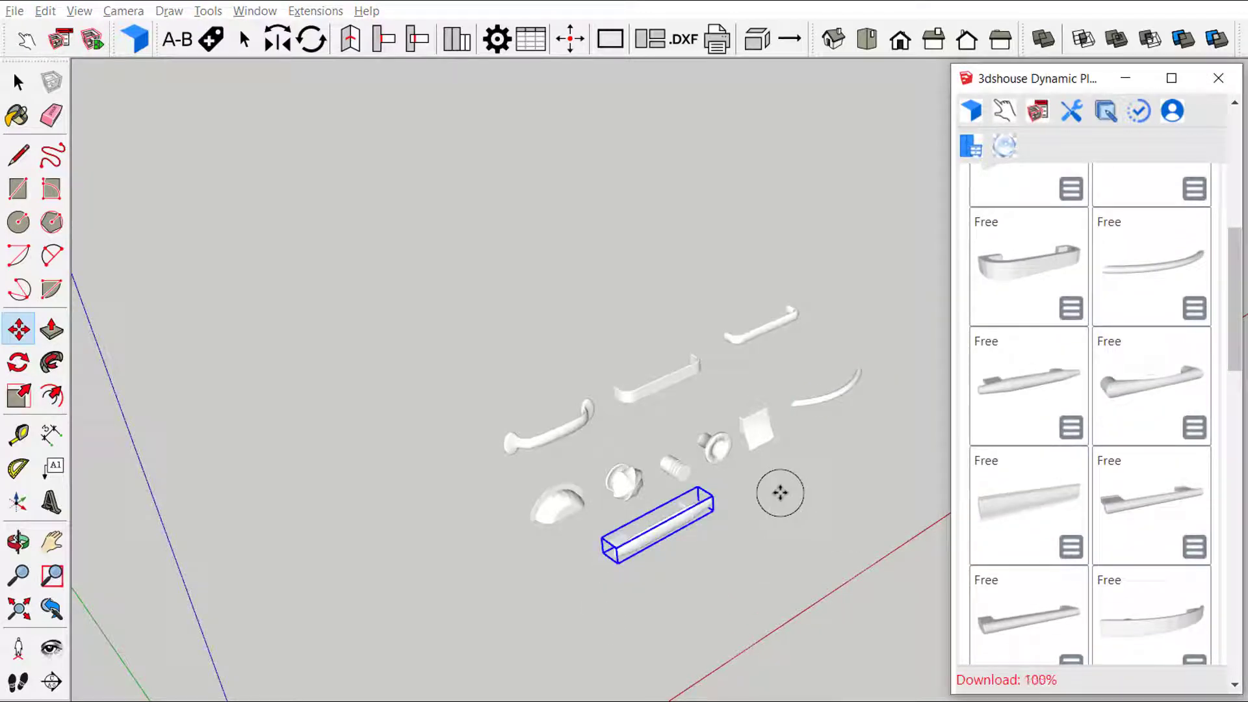
{"action": "left_click", "coordinate": [813, 501]}
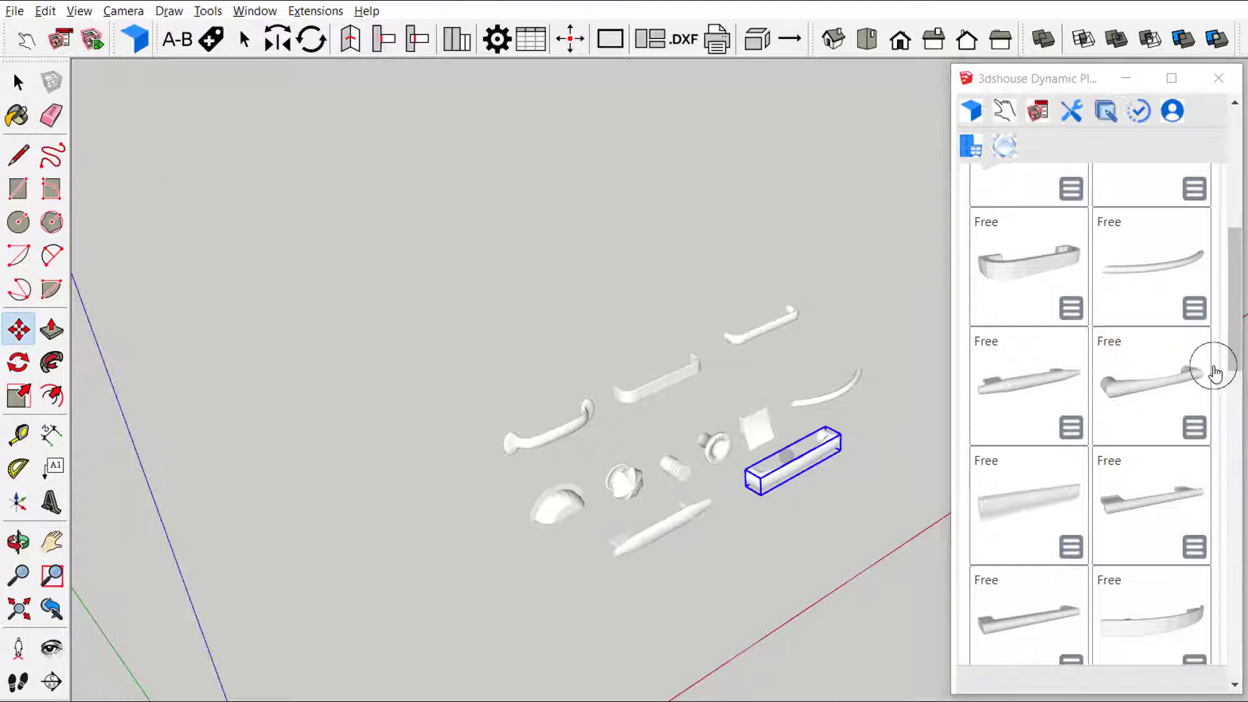
Select all the placed knobs and handles and delete them.
{"action": "left_click_drag", "start_coordinate": [1232, 312], "coordinate": [1221, 185]}
{"action": "scroll", "coordinate": [583, 351], "scroll_direction": "down", "scroll_amount": 4}
{"action": "middle_click_drag", "start_coordinate": [767, 566], "coordinate": [734, 527]}
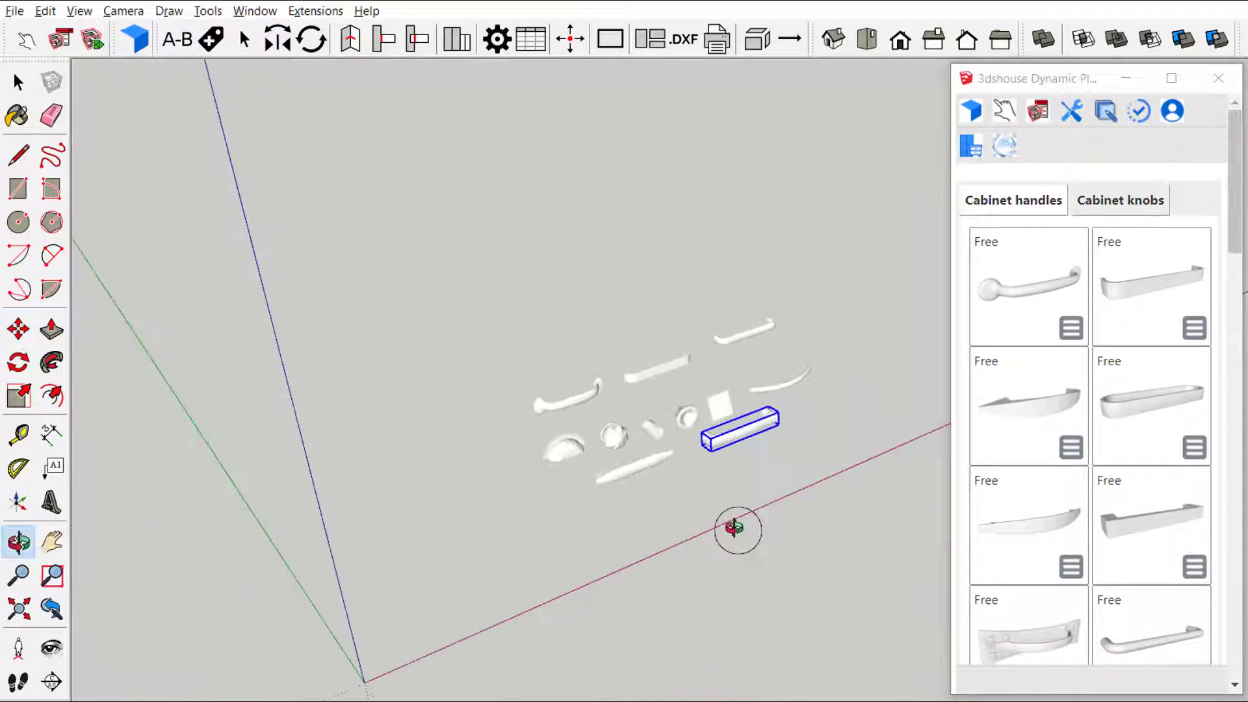
{"action": "left_click_drag", "start_coordinate": [838, 283], "coordinate": [474, 580]}
{"action": "key", "text": "Delete"}
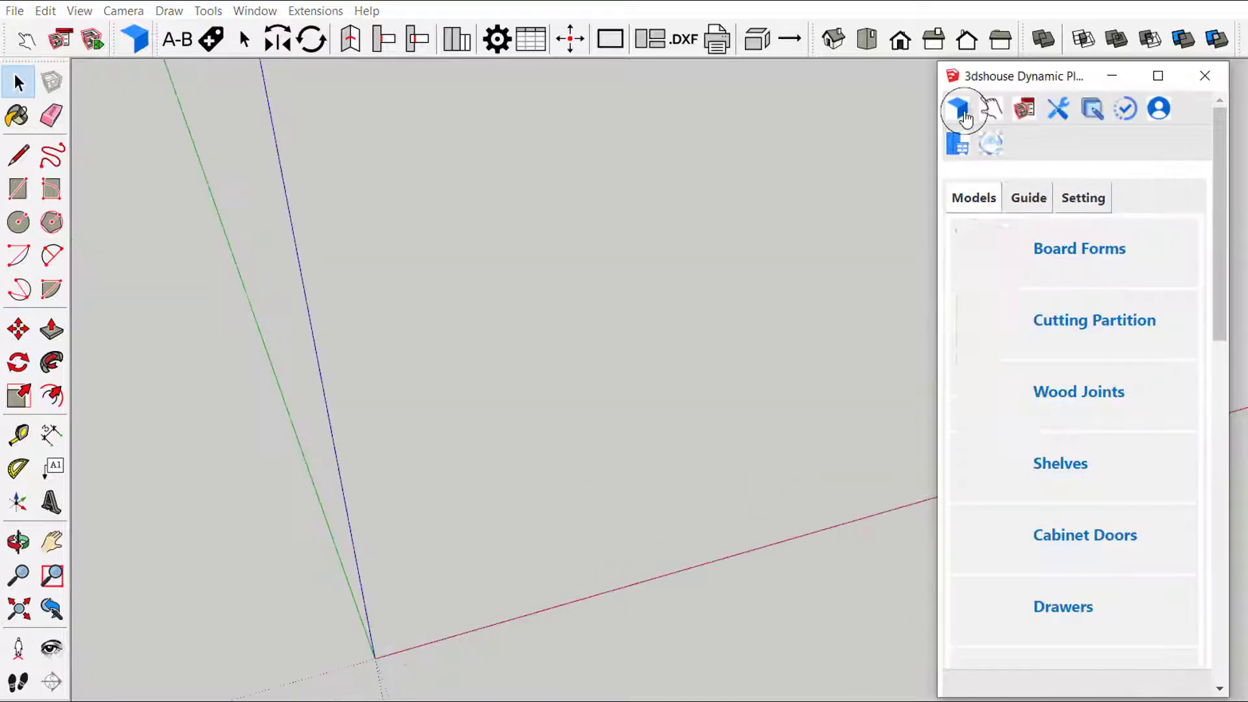
Place the free hinged double slab door from the flat Cabinet Doors models near the origin.
{"action": "left_click", "coordinate": [1068, 396]}
{"action": "left_click", "coordinate": [1102, 531]}
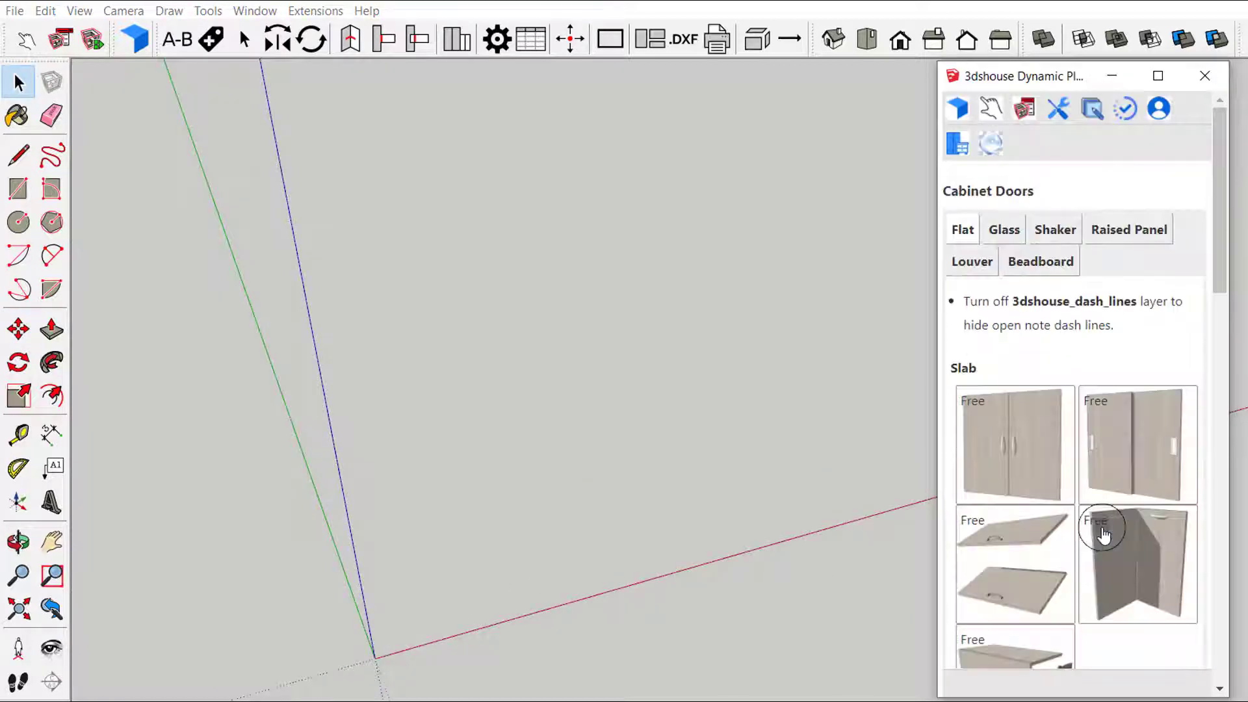
{"action": "left_click", "coordinate": [1005, 421]}
{"action": "left_click", "coordinate": [413, 629]}
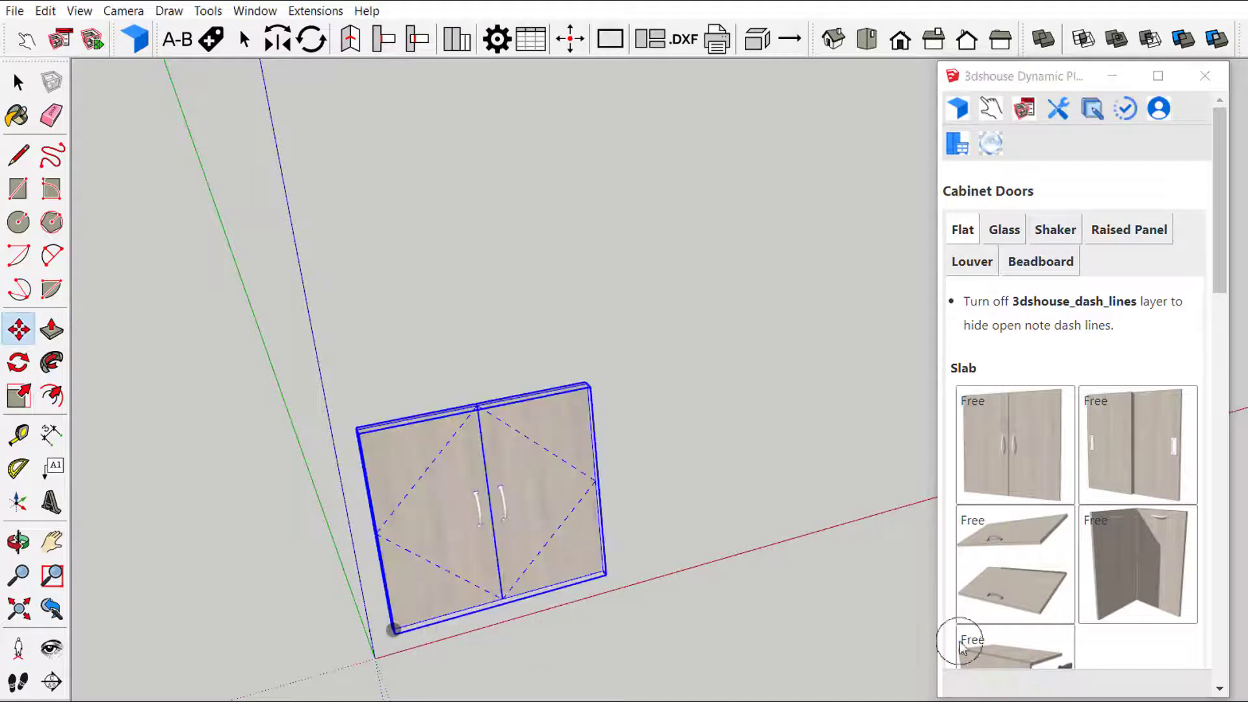
Place the folding lift-up slab door along the red axis beside the hinged doors.
{"action": "scroll", "coordinate": [1081, 591], "scroll_direction": "down", "scroll_amount": 2}
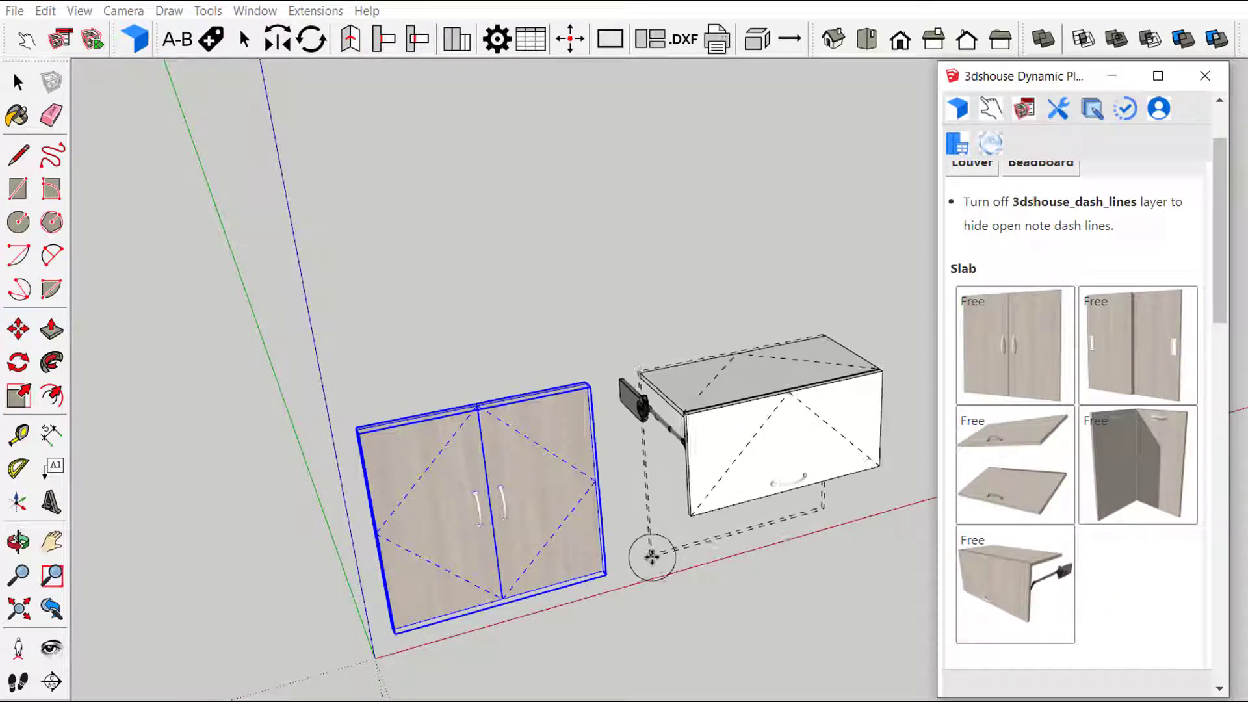
{"action": "left_click", "coordinate": [647, 554]}
{"action": "middle_click_drag", "start_coordinate": [647, 554], "coordinate": [694, 555]}
{"action": "key", "text": "space"}
Use the component interaction tool to open and close the hinged doors and close the lift-up door.
{"action": "left_click", "coordinate": [990, 107]}
{"action": "left_click", "coordinate": [473, 544]}
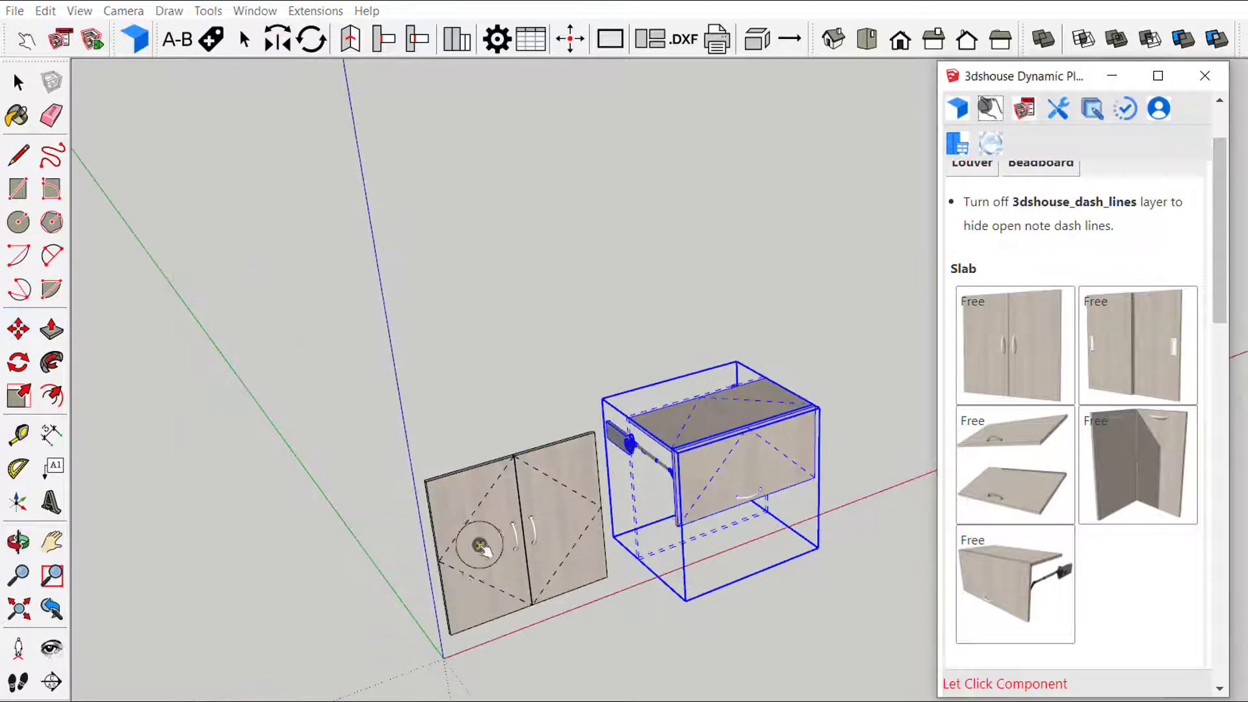
{"action": "left_click", "coordinate": [758, 460]}
{"action": "left_click", "coordinate": [660, 526]}
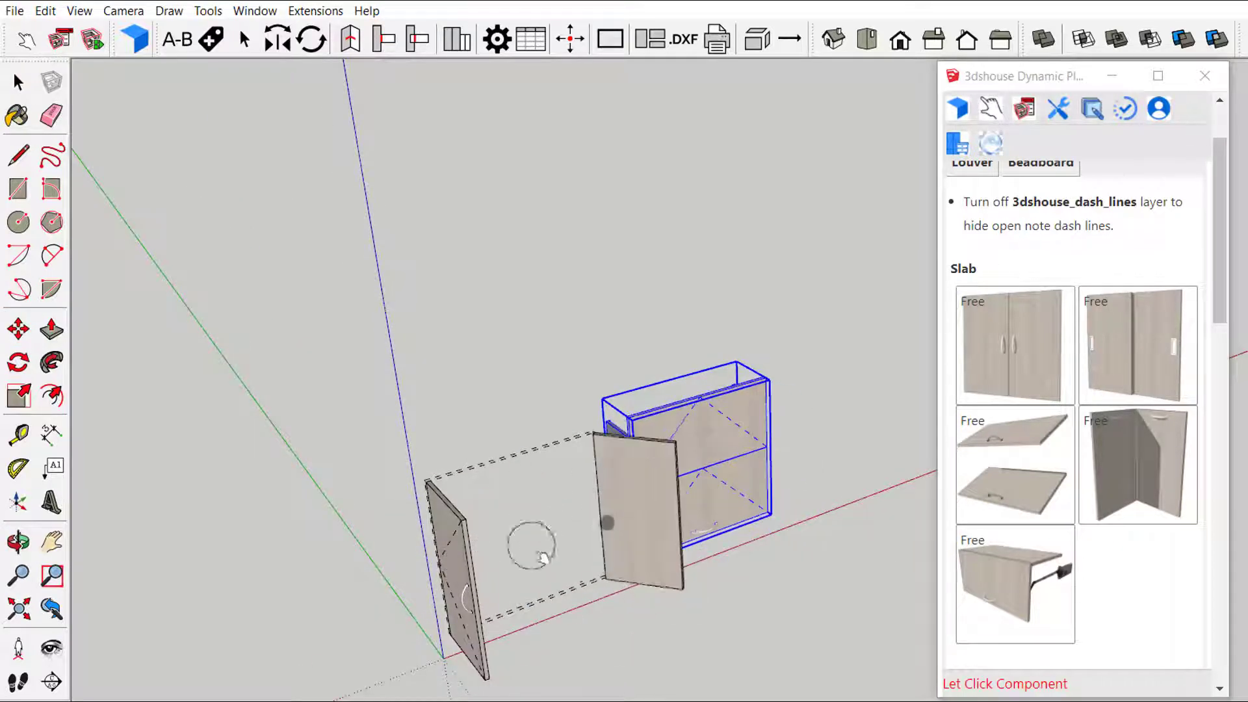
{"action": "left_click", "coordinate": [400, 551]}
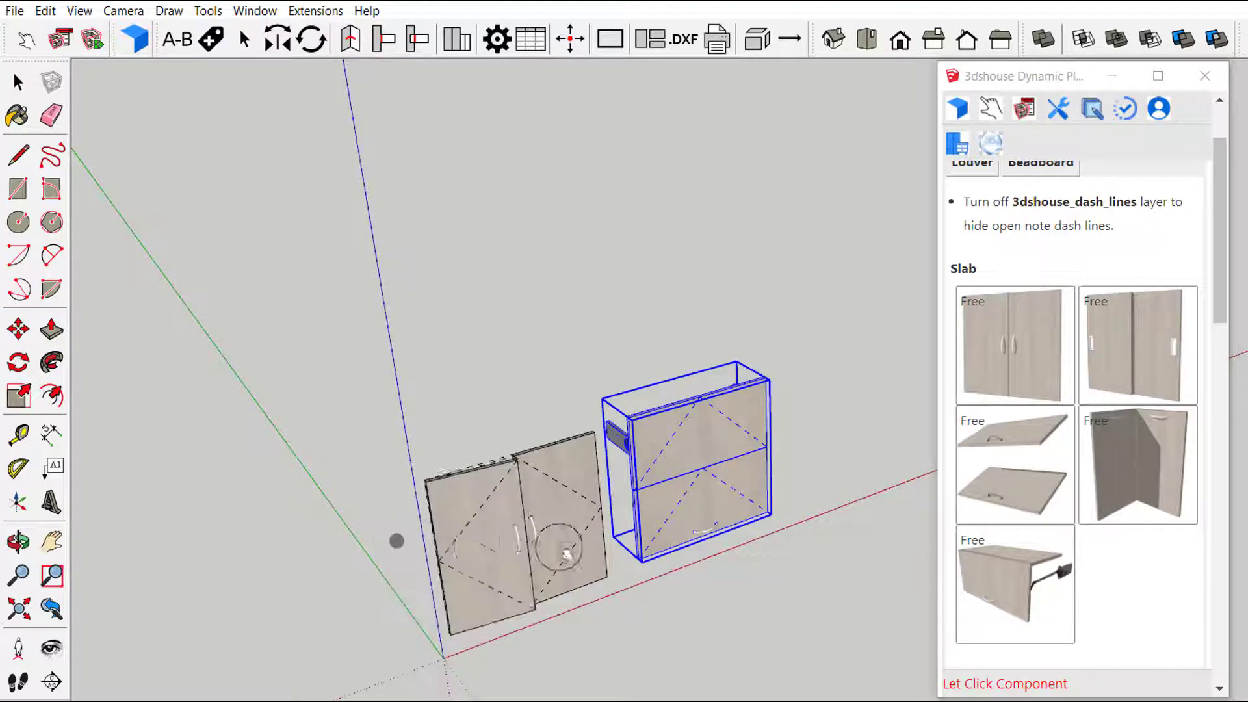
{"action": "key", "text": "space"}
{"action": "left_click", "coordinate": [770, 558]}
Place the Rotating_Cabinet_Doors_Glass model along the red axis, next to the lift-up door.
{"action": "left_click_drag", "start_coordinate": [1216, 291], "coordinate": [1204, 265]}
{"action": "left_click", "coordinate": [1002, 231]}
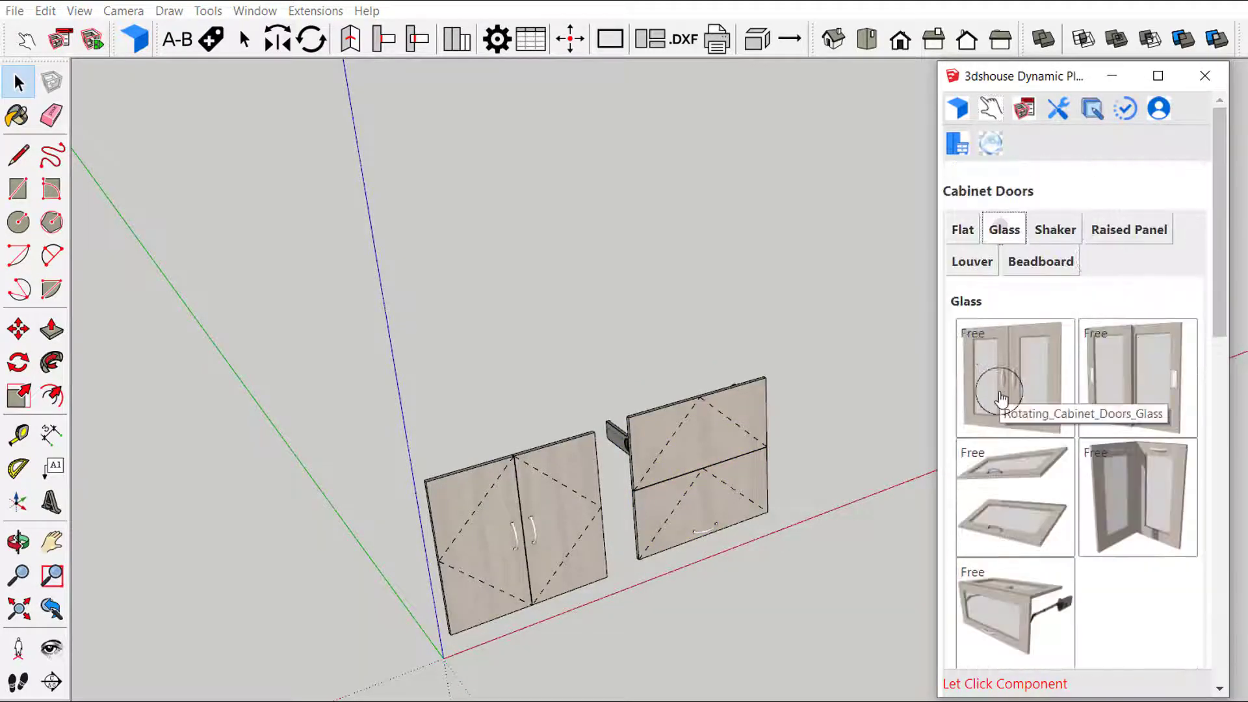
{"action": "left_click", "coordinate": [998, 393]}
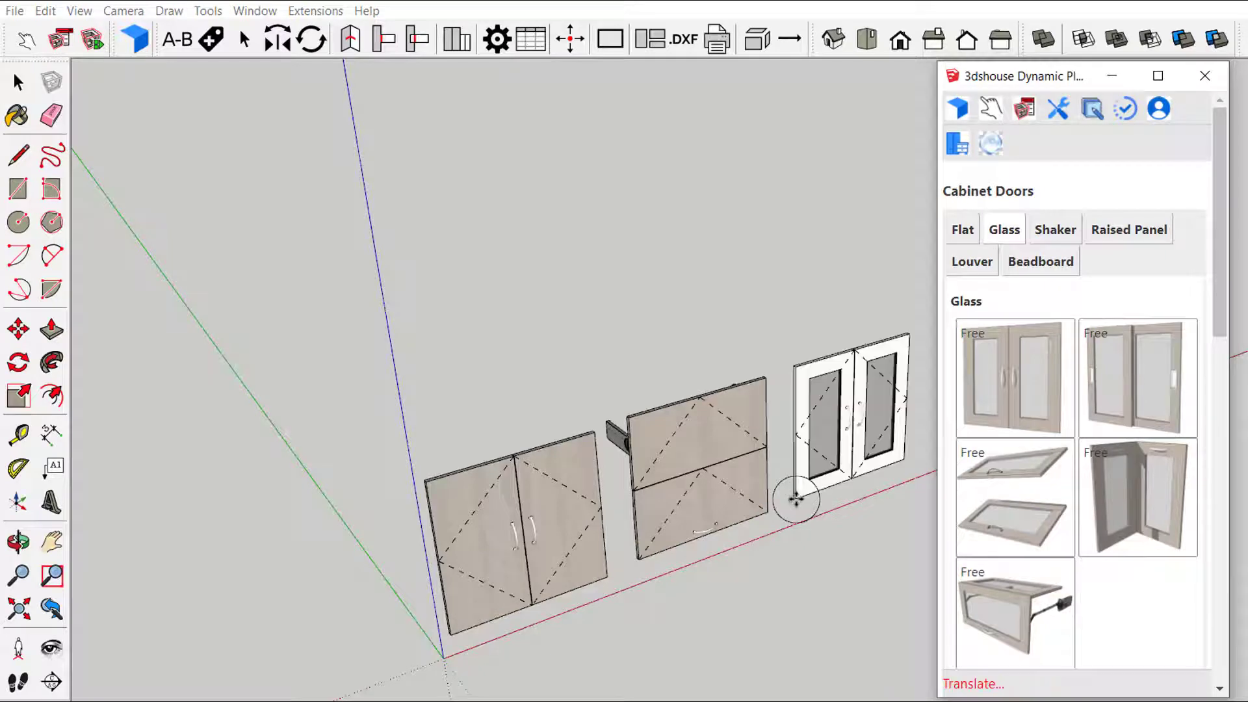
{"action": "left_click", "coordinate": [796, 500]}
{"action": "middle_click_drag", "start_coordinate": [826, 505], "coordinate": [687, 512]}
Extend the row with the Shaker hinged double doors and the Square Raised Panel hinged double doors.
{"action": "left_click", "coordinate": [1061, 230]}
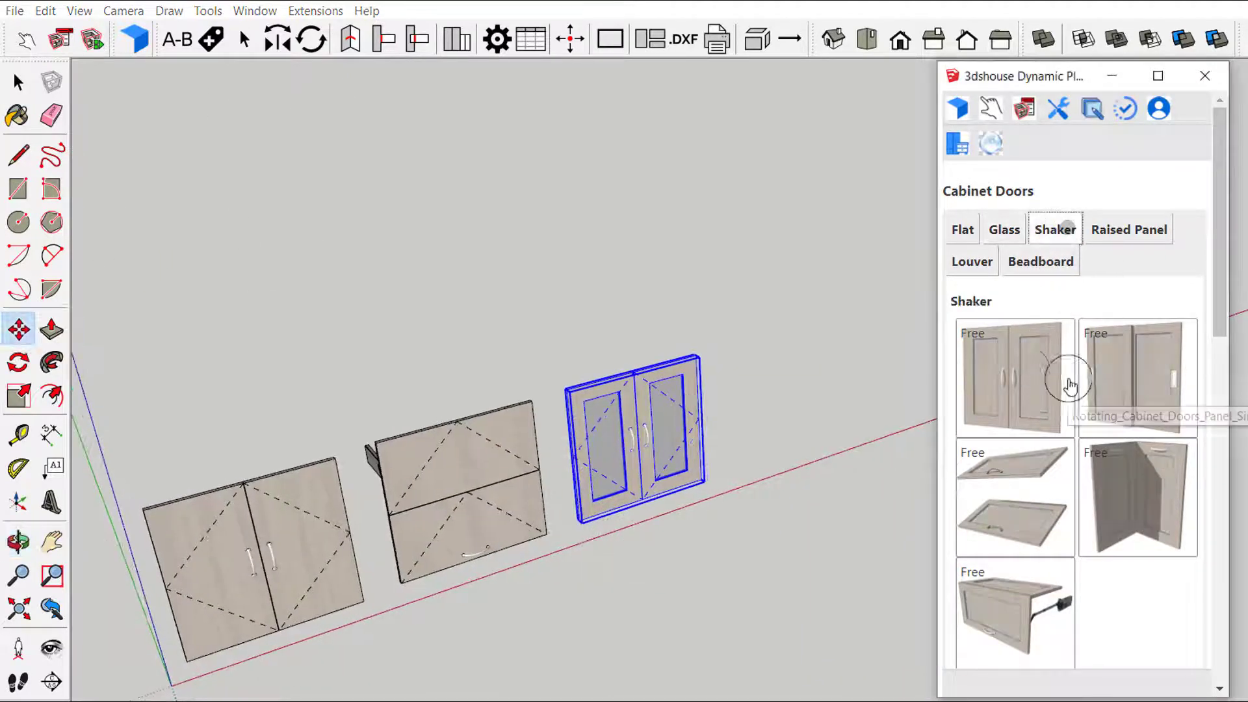
{"action": "left_click", "coordinate": [1062, 373]}
{"action": "left_click", "coordinate": [728, 481]}
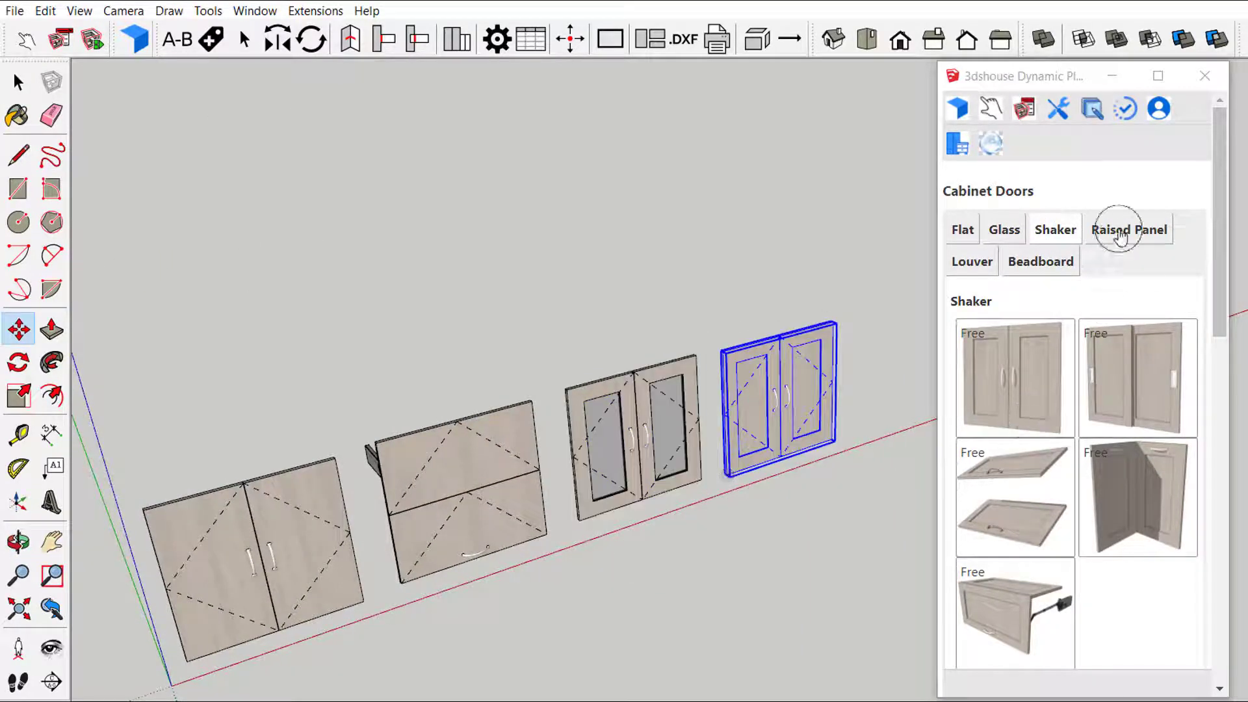
{"action": "left_click", "coordinate": [1115, 230]}
{"action": "left_click", "coordinate": [1009, 394]}
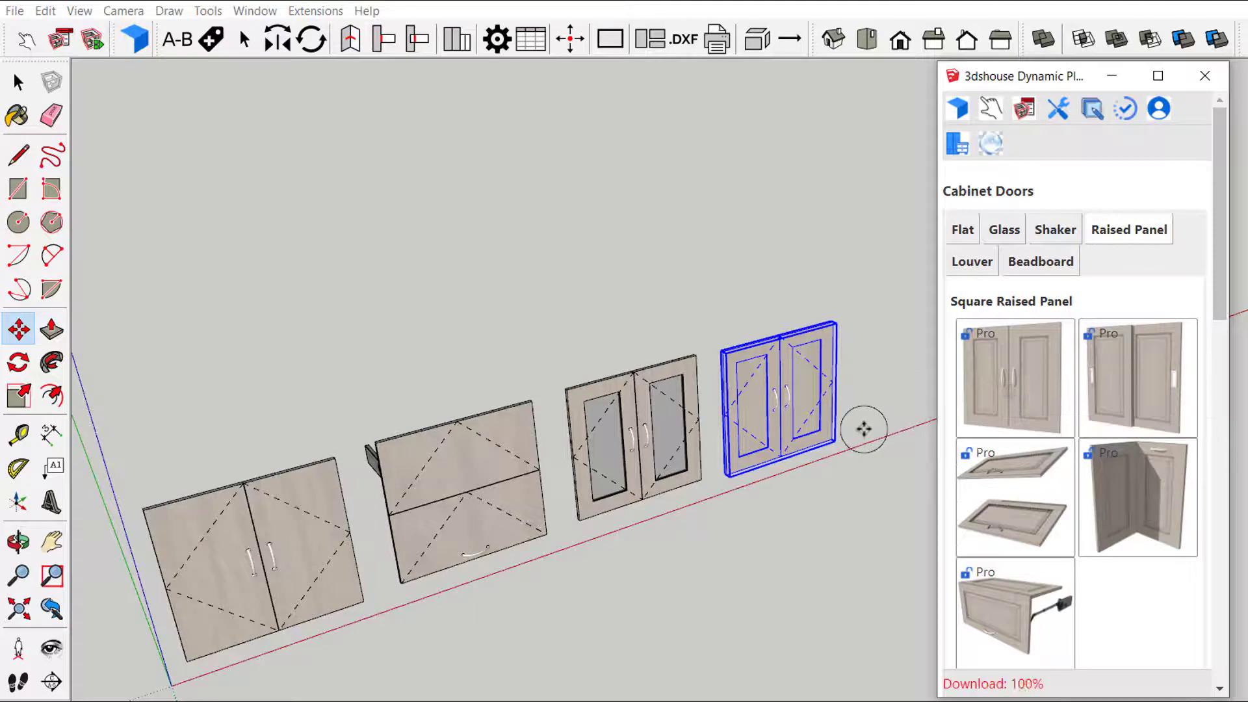
{"action": "left_click", "coordinate": [861, 429]}
{"action": "scroll", "coordinate": [857, 431], "scroll_direction": "down", "scroll_amount": 2}
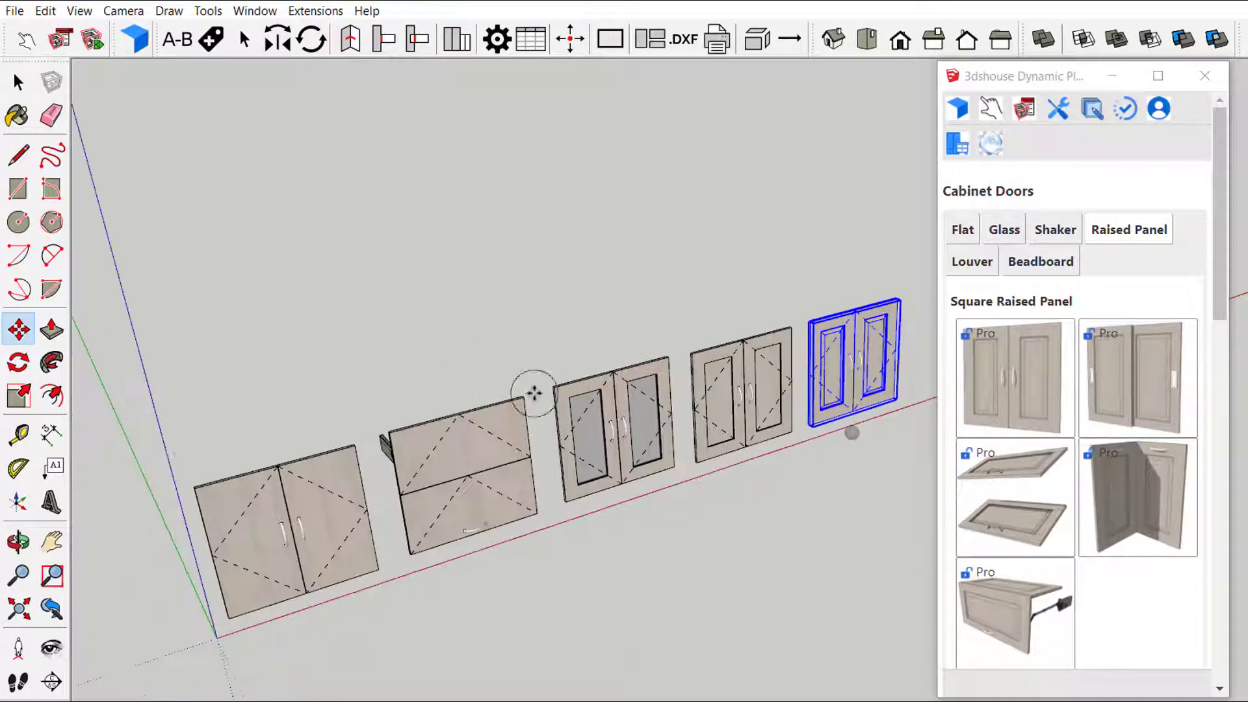
Place the Slanting Louver hinged double doors and the Beadboard sliding doors in a second row in front of the existing doors.
{"action": "left_click", "coordinate": [973, 261]}
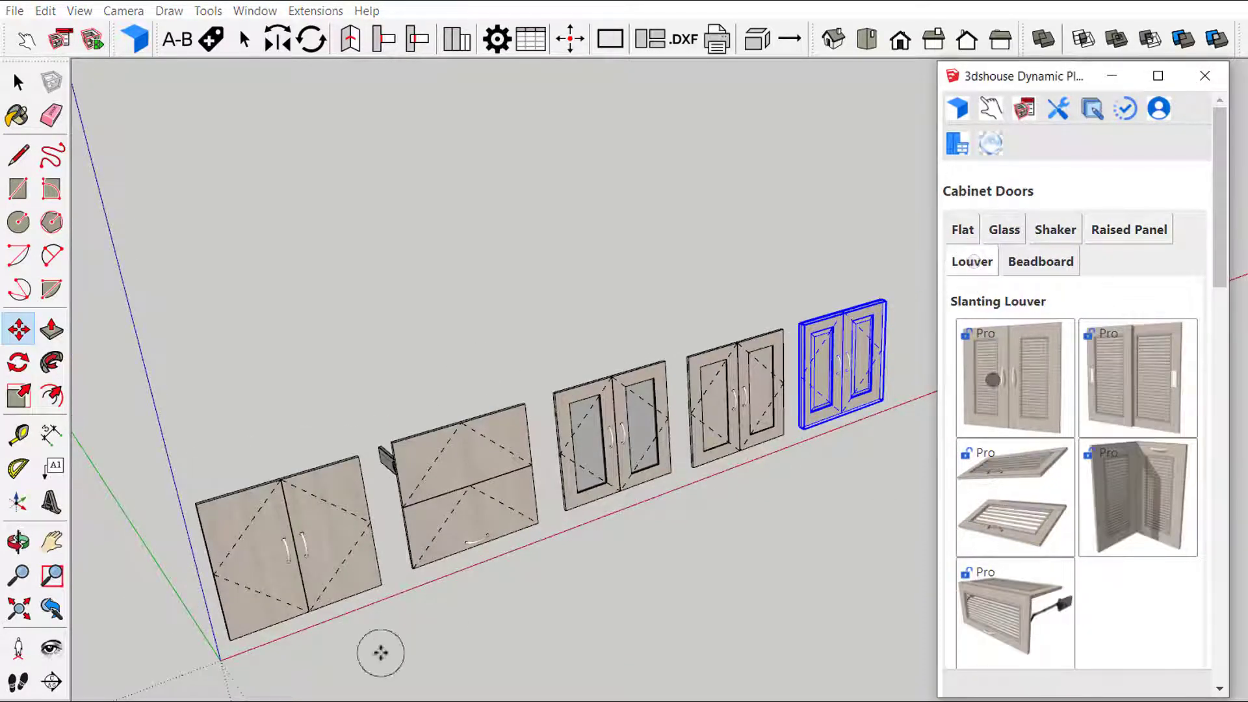
{"action": "left_click", "coordinate": [286, 694]}
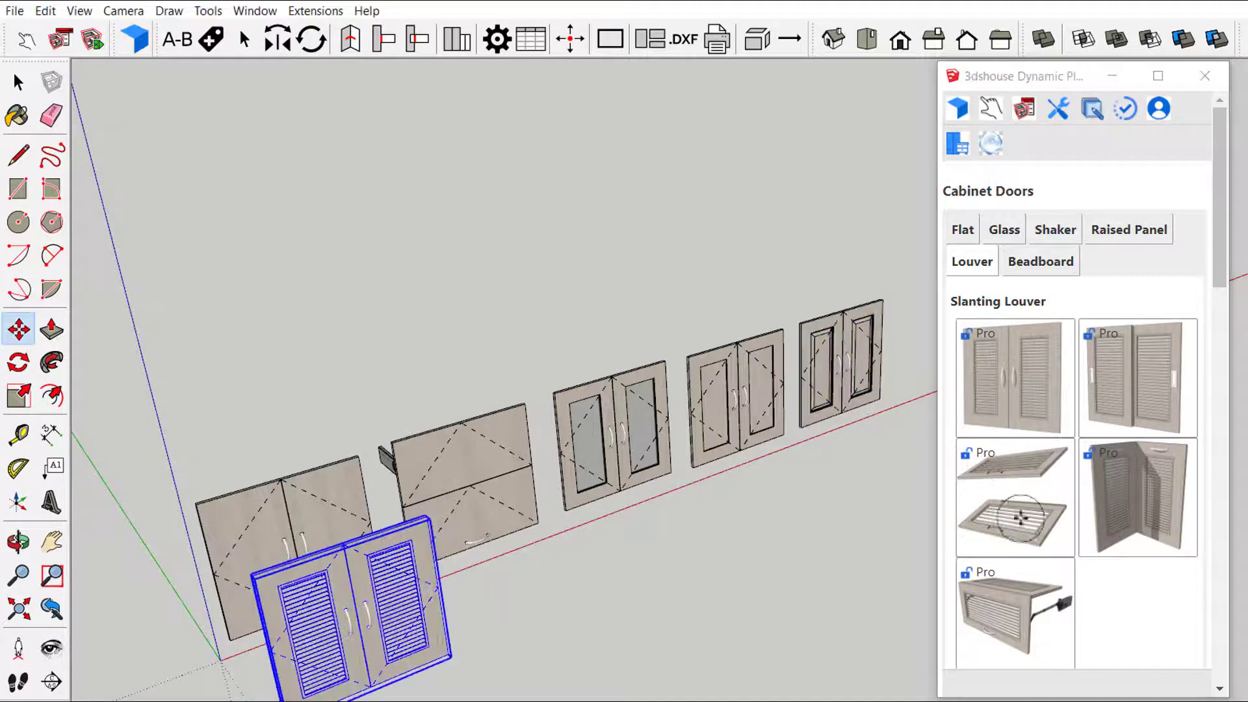
{"action": "left_click", "coordinate": [1070, 263]}
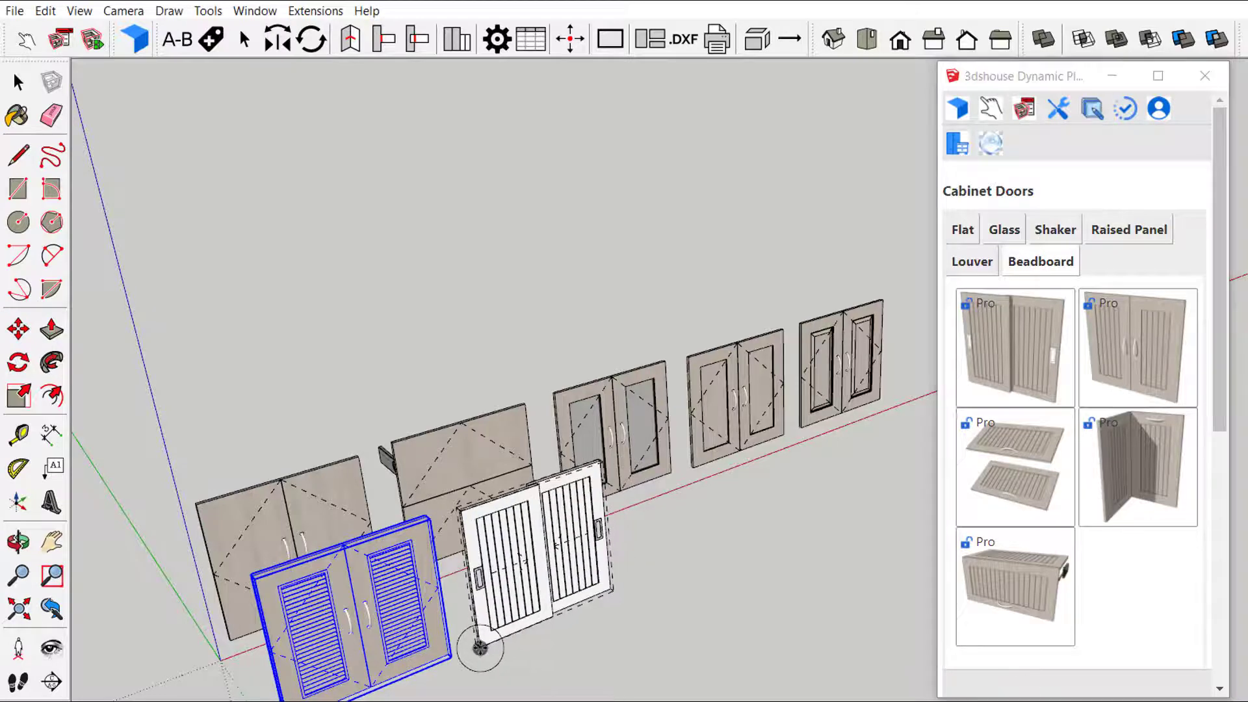
{"action": "left_click", "coordinate": [422, 647]}
{"action": "middle_click_drag", "start_coordinate": [509, 664], "coordinate": [563, 481]}
From the Drawers library, place a framed-panel two-drawer unit in the front row beside the beadboard sliding doors.
{"action": "left_click", "coordinate": [958, 143]}
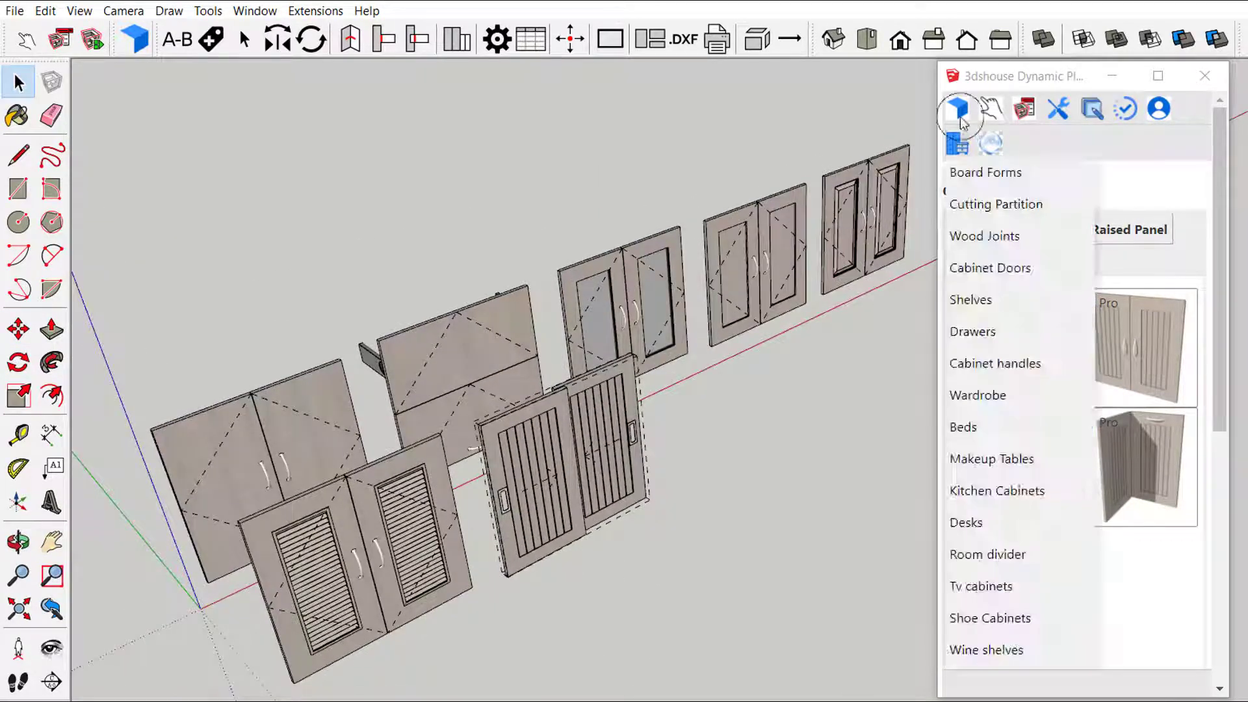
{"action": "left_click", "coordinate": [974, 332]}
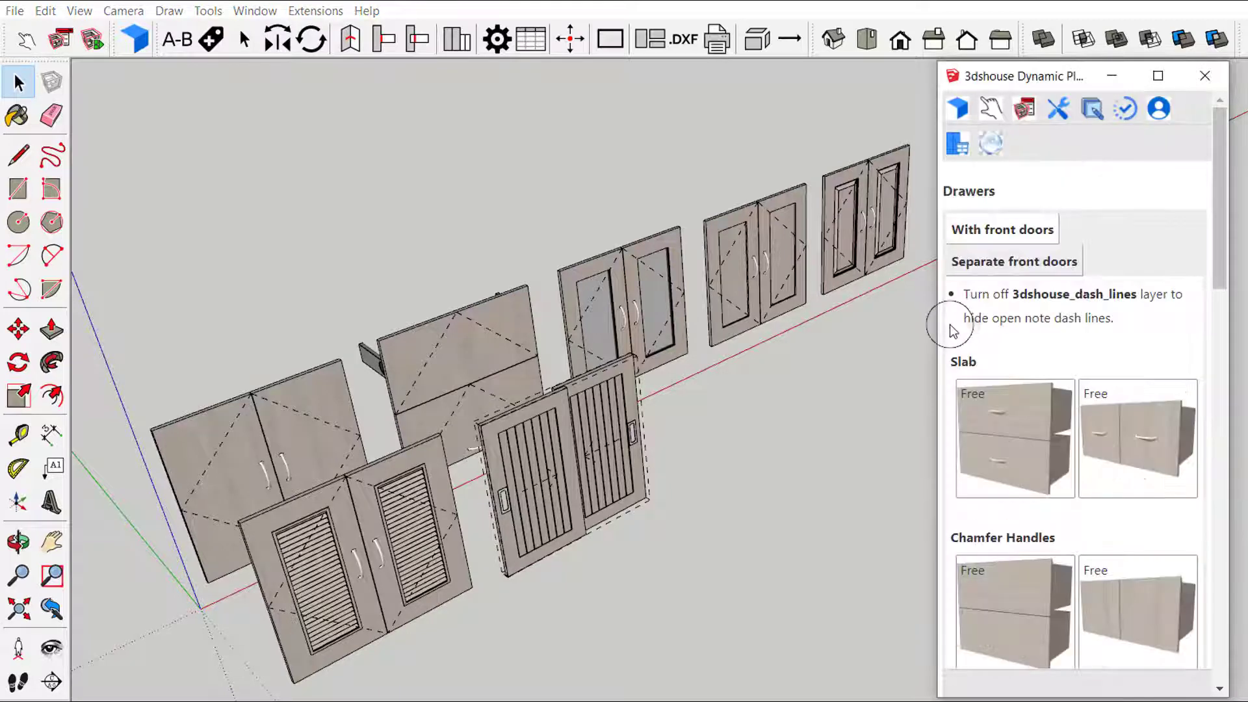
{"action": "scroll", "coordinate": [1004, 277], "scroll_direction": "down", "scroll_amount": 10}
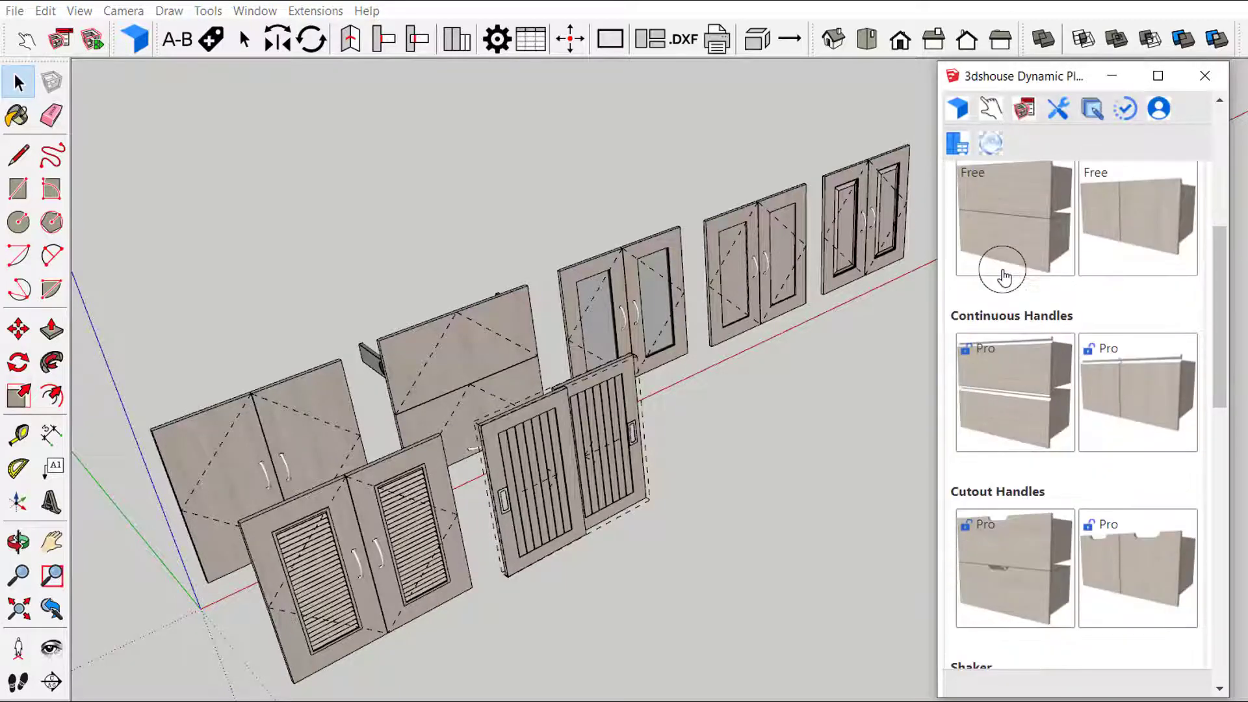
{"action": "scroll", "coordinate": [1004, 276], "scroll_direction": "down", "scroll_amount": 3}
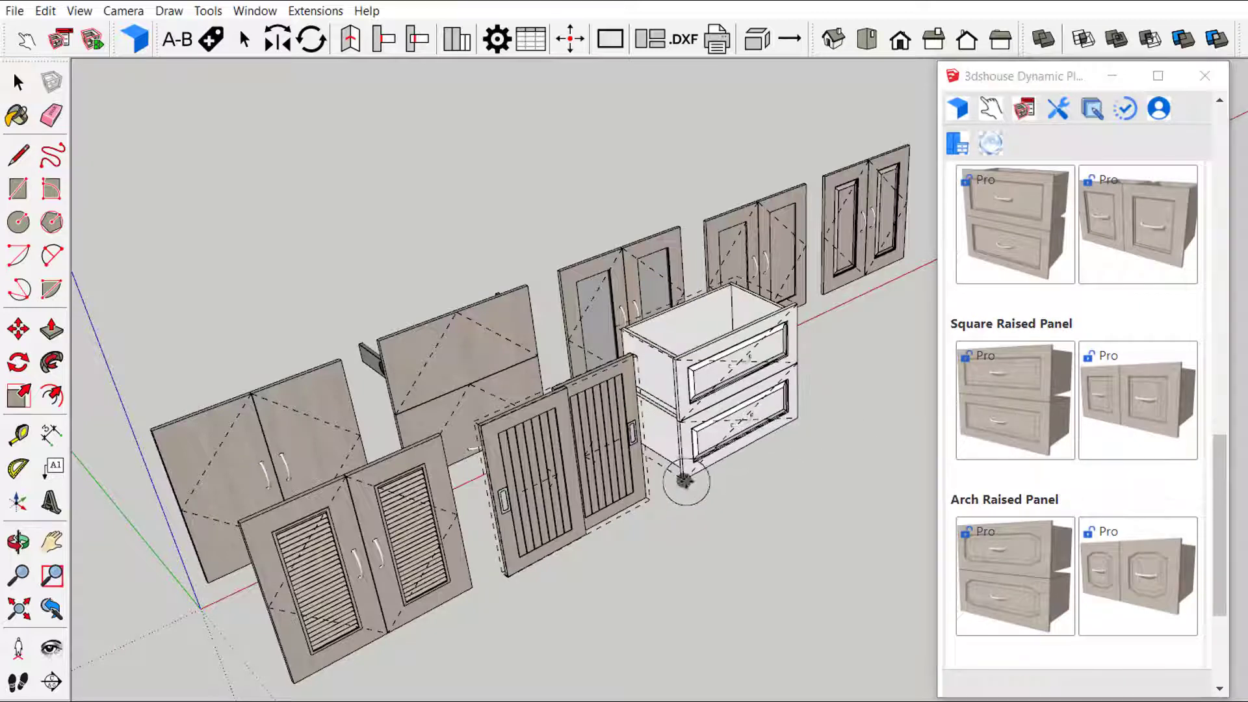
{"action": "left_click", "coordinate": [686, 481]}
{"action": "scroll", "coordinate": [730, 471], "scroll_direction": "up", "scroll_amount": 3}
{"action": "scroll", "coordinate": [730, 469], "scroll_direction": "down", "scroll_amount": 4}
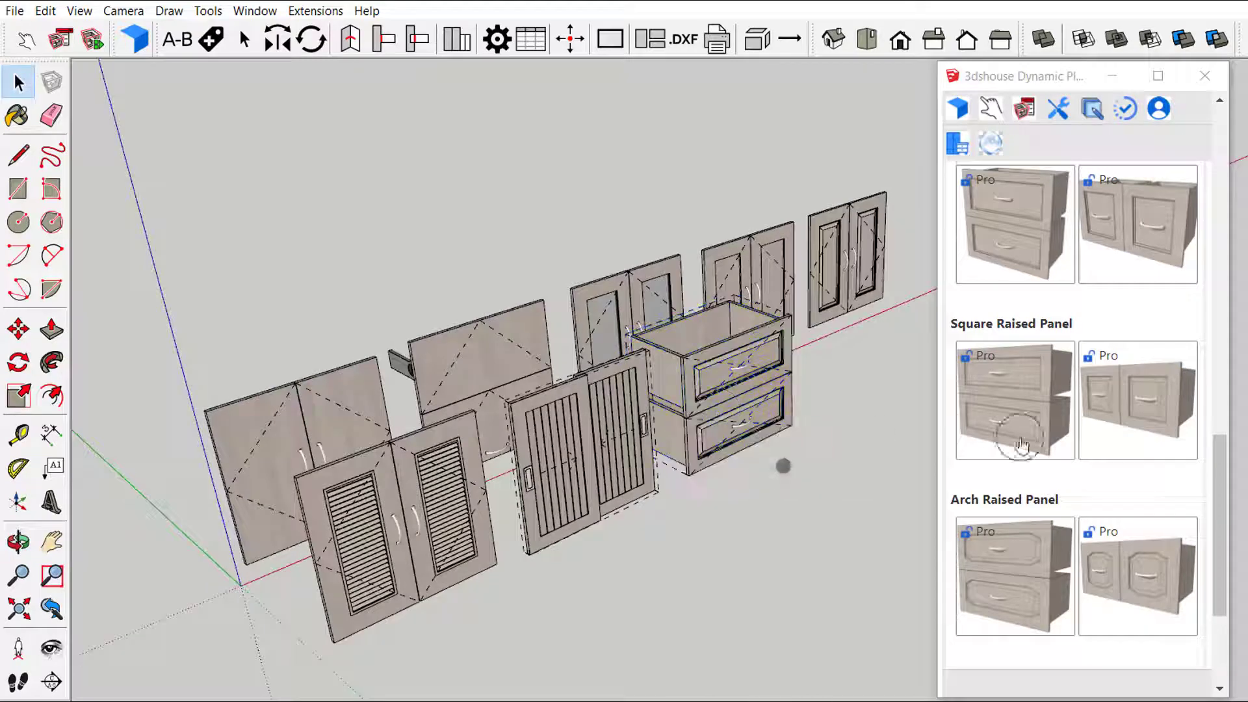
Place the Slab two-drawer stack in the front row beyond the framed-panel drawer unit.
{"action": "scroll", "coordinate": [1017, 432], "scroll_direction": "up", "scroll_amount": 10}
{"action": "scroll", "coordinate": [1030, 432], "scroll_direction": "up", "scroll_amount": 2}
{"action": "left_click", "coordinate": [978, 439]}
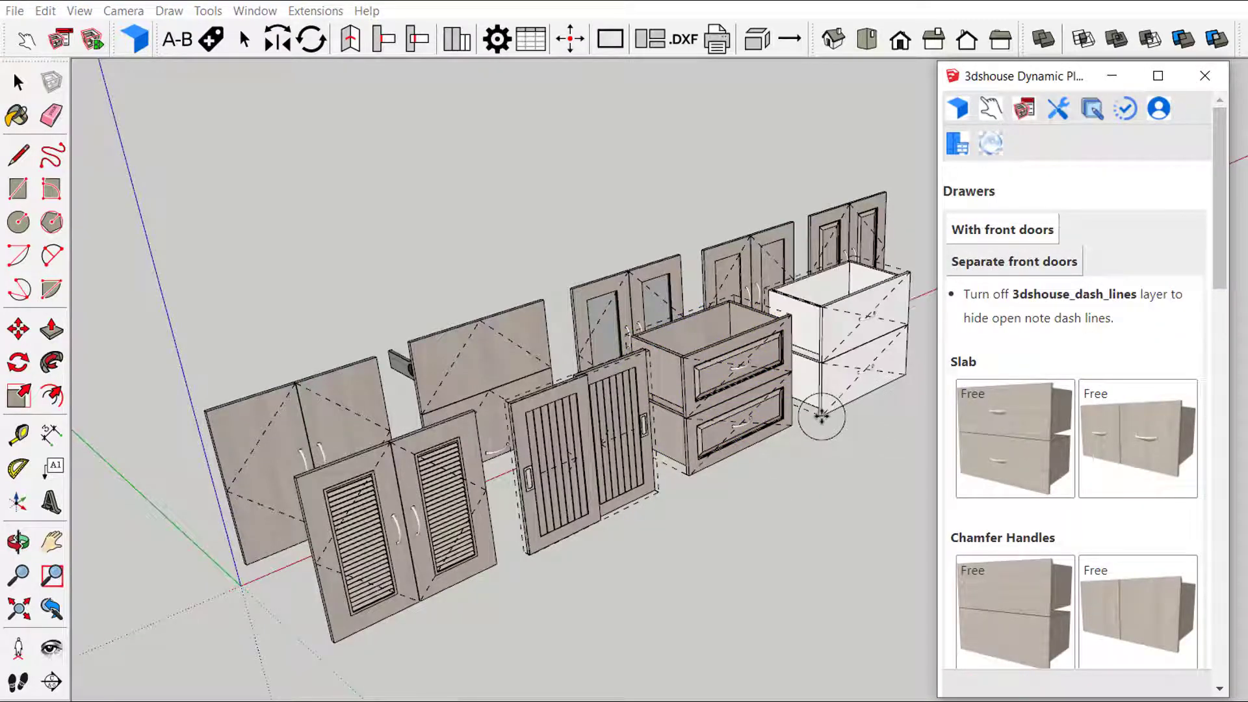
{"action": "left_click", "coordinate": [828, 419]}
{"action": "middle_click_drag", "start_coordinate": [836, 423], "coordinate": [818, 460]}
{"action": "left_click", "coordinate": [842, 468]}
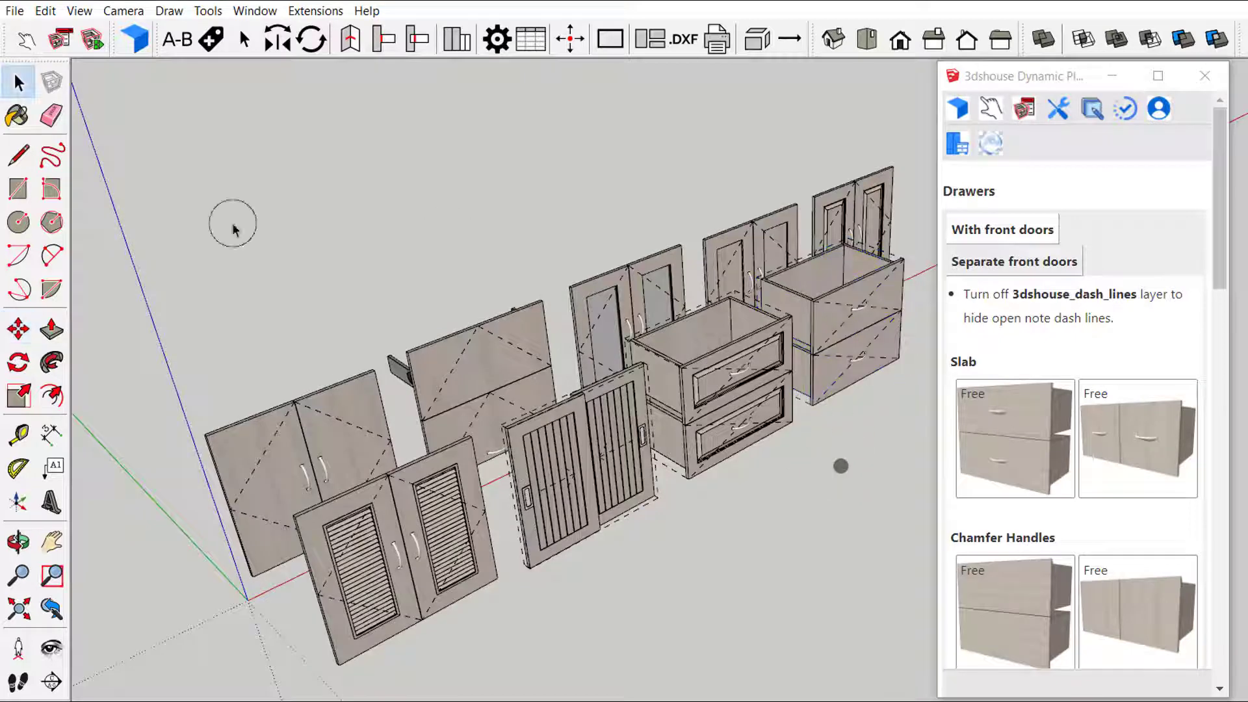
Use the component interaction tool to open and close the drawers of the two drawer units.
{"action": "left_click", "coordinate": [728, 391]}
{"action": "left_click", "coordinate": [774, 426]}
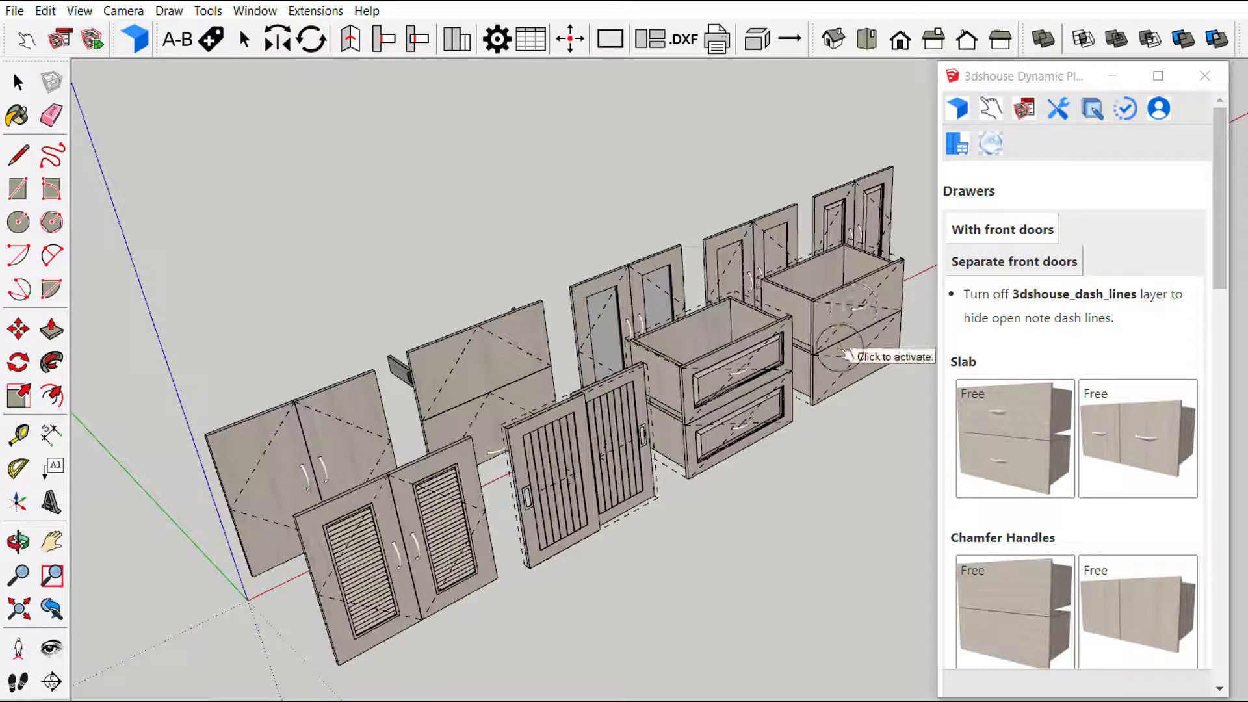
{"action": "left_click", "coordinate": [829, 340]}
{"action": "left_click", "coordinate": [829, 341]}
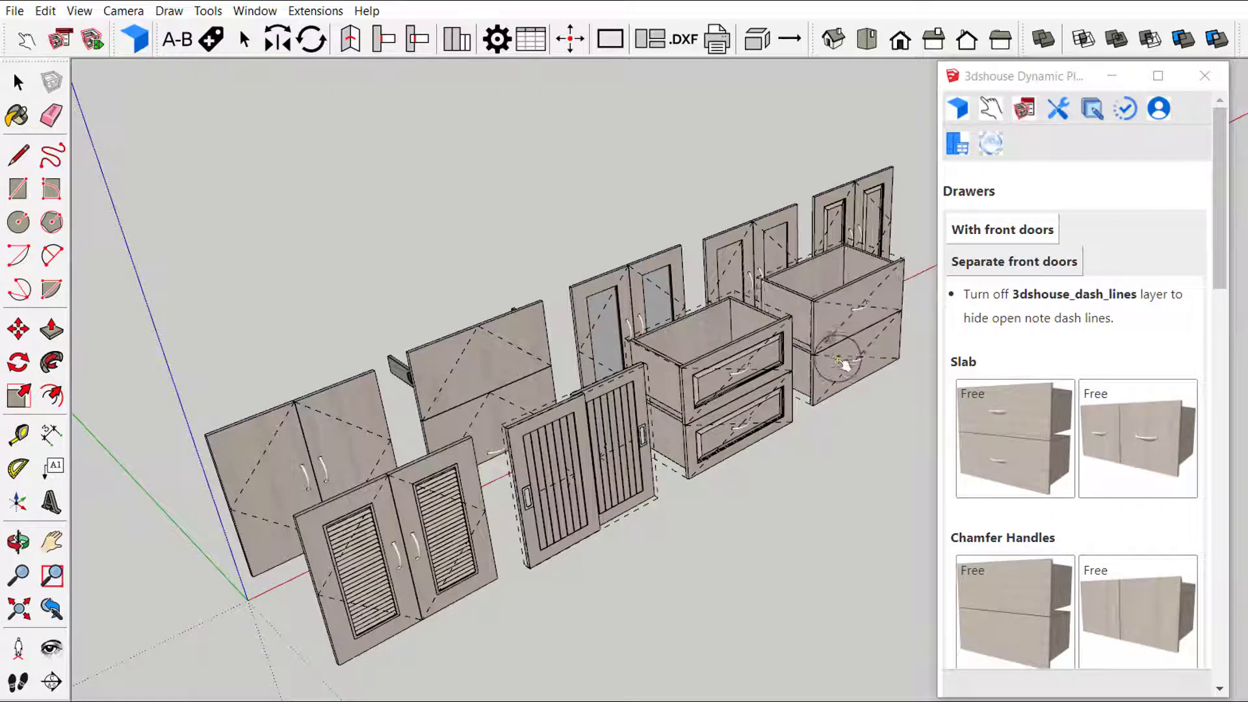
{"action": "middle_click_drag", "start_coordinate": [811, 396], "coordinate": [747, 435], "text": "shift"}
{"action": "middle_click_drag", "start_coordinate": [583, 488], "coordinate": [652, 533]}
{"action": "key", "text": "space"}
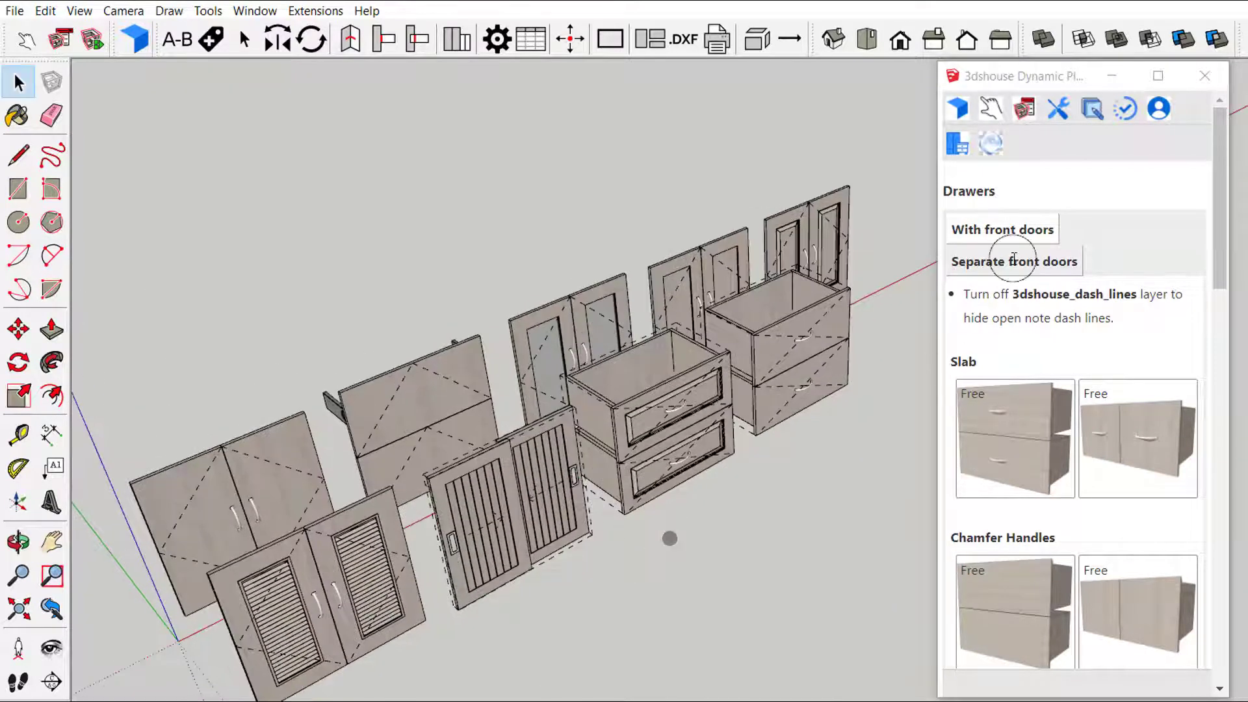
Select the louver doors and replace their handles with the rounded bar handle from the Cabinet handles library.
{"action": "left_click", "coordinate": [958, 138]}
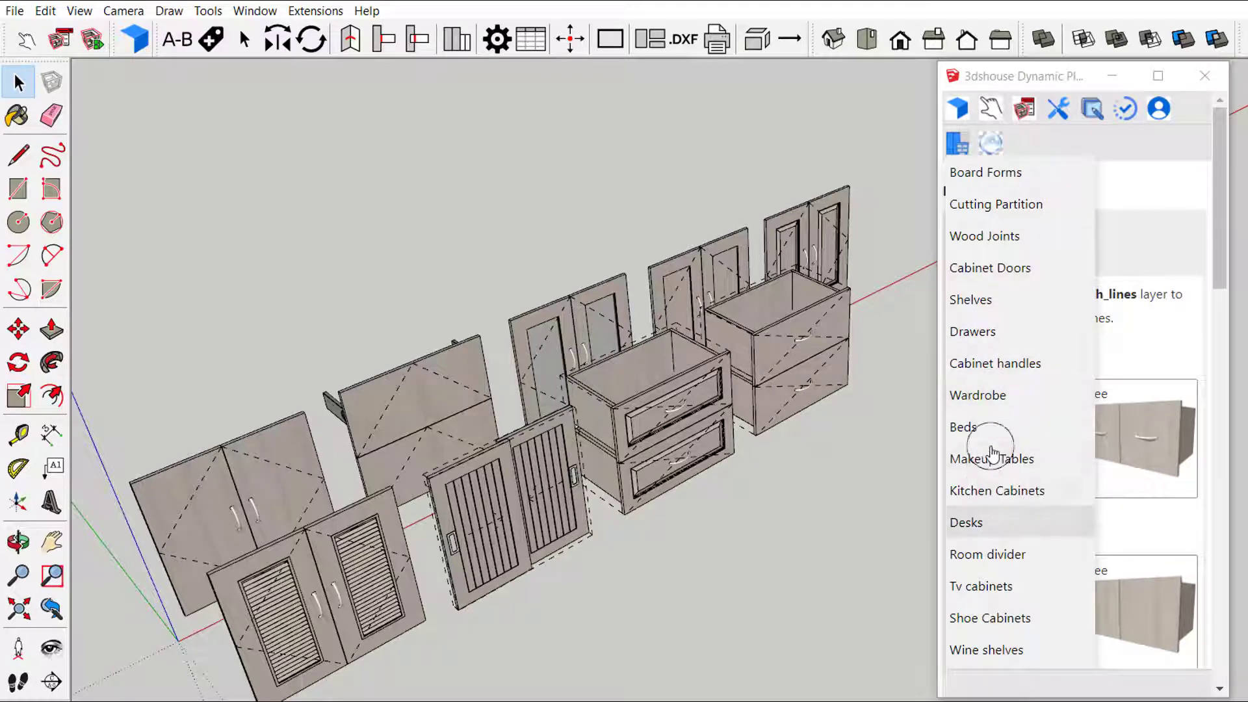
{"action": "left_click", "coordinate": [993, 362]}
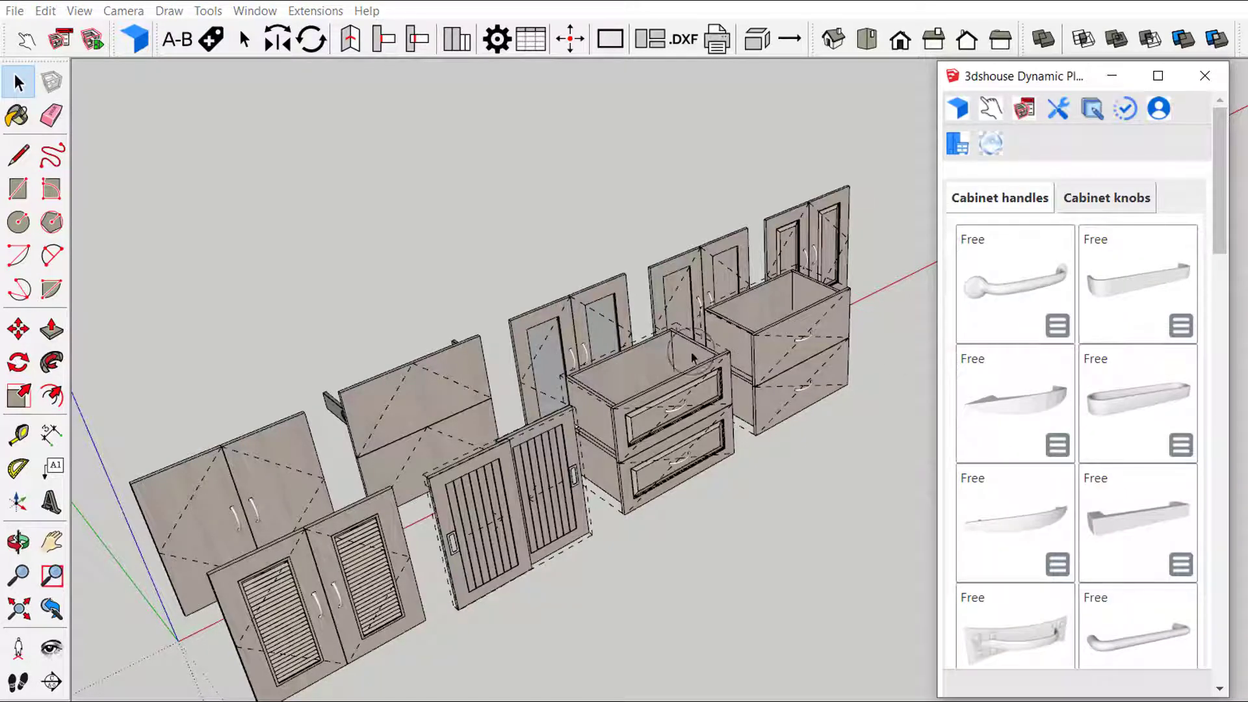
{"action": "left_click", "coordinate": [306, 614]}
{"action": "scroll", "coordinate": [313, 611], "scroll_direction": "up", "scroll_amount": 2}
{"action": "middle_click_drag", "start_coordinate": [416, 549], "coordinate": [497, 461], "text": "shift"}
{"action": "scroll", "coordinate": [469, 508], "scroll_direction": "up", "scroll_amount": 2}
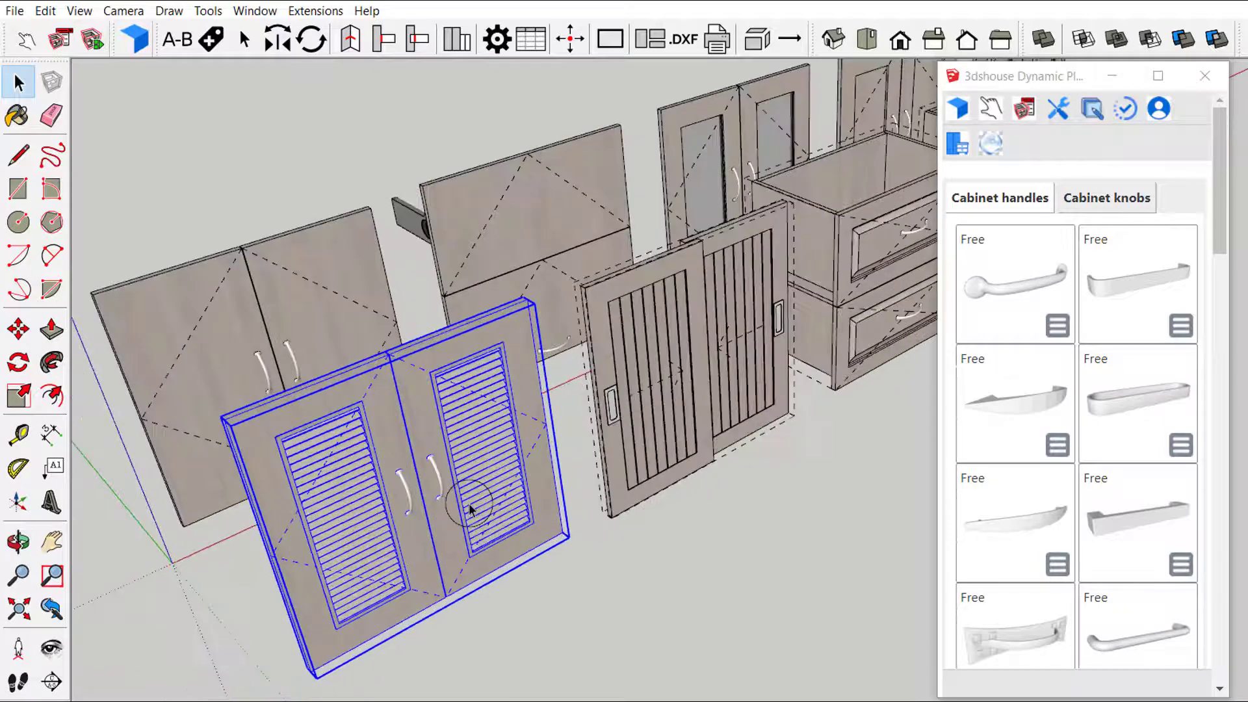
{"action": "middle_click_drag", "start_coordinate": [469, 509], "coordinate": [498, 470]}
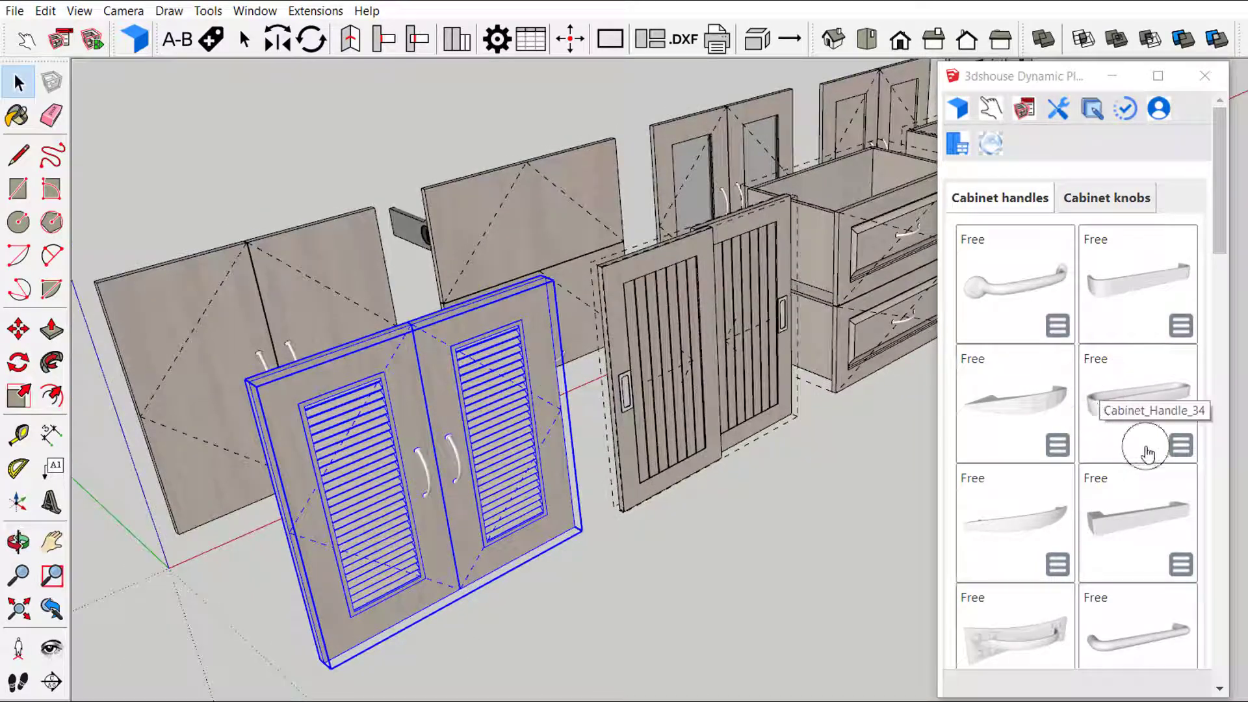
{"action": "scroll", "coordinate": [1131, 422], "scroll_direction": "down", "scroll_amount": 3}
{"action": "left_click", "coordinate": [1193, 418]}
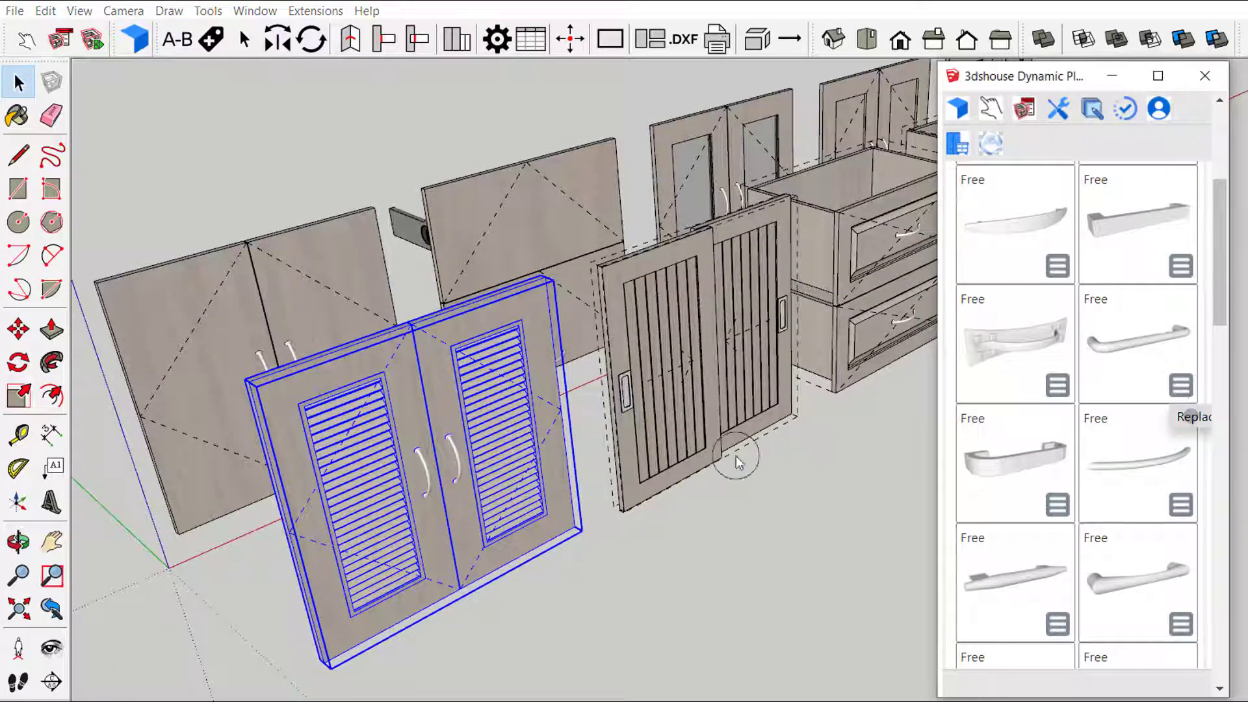
{"action": "scroll", "coordinate": [442, 474], "scroll_direction": "up", "scroll_amount": 2}
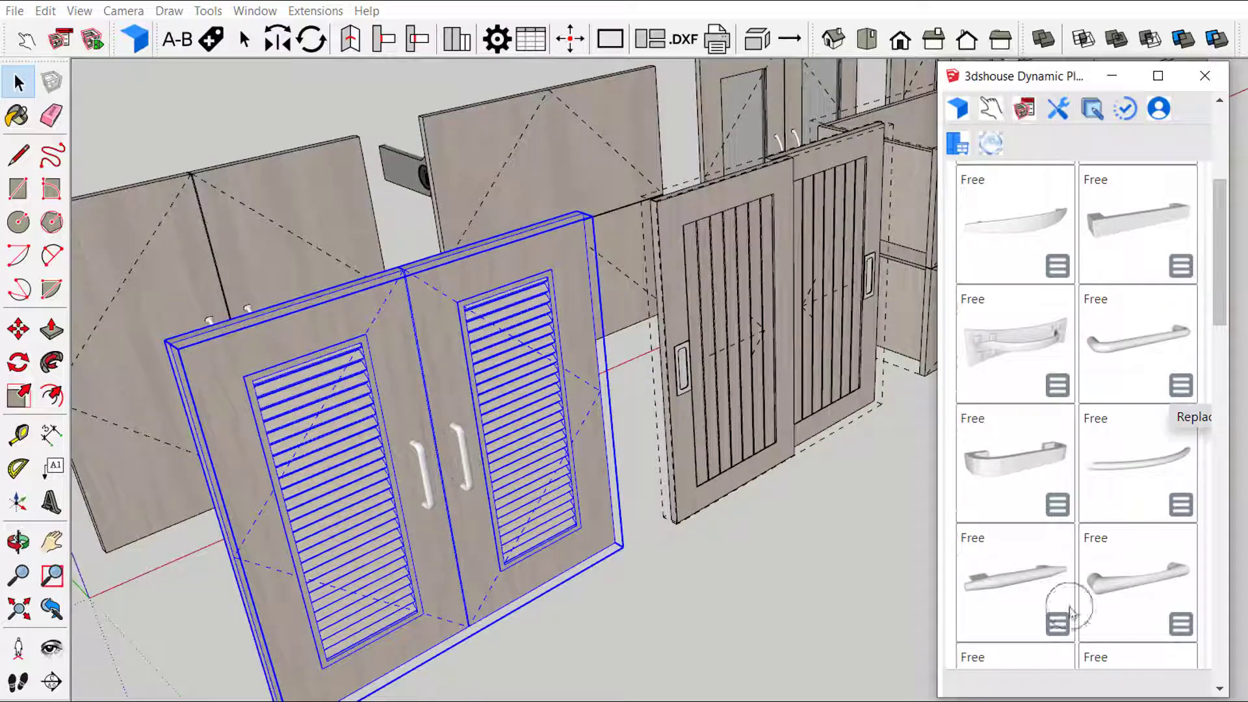
Replace the louver doors' handles with a straight flat-bar handle model.
{"action": "scroll", "coordinate": [1069, 585], "scroll_direction": "down", "scroll_amount": 2}
{"action": "left_click", "coordinate": [1074, 515]}
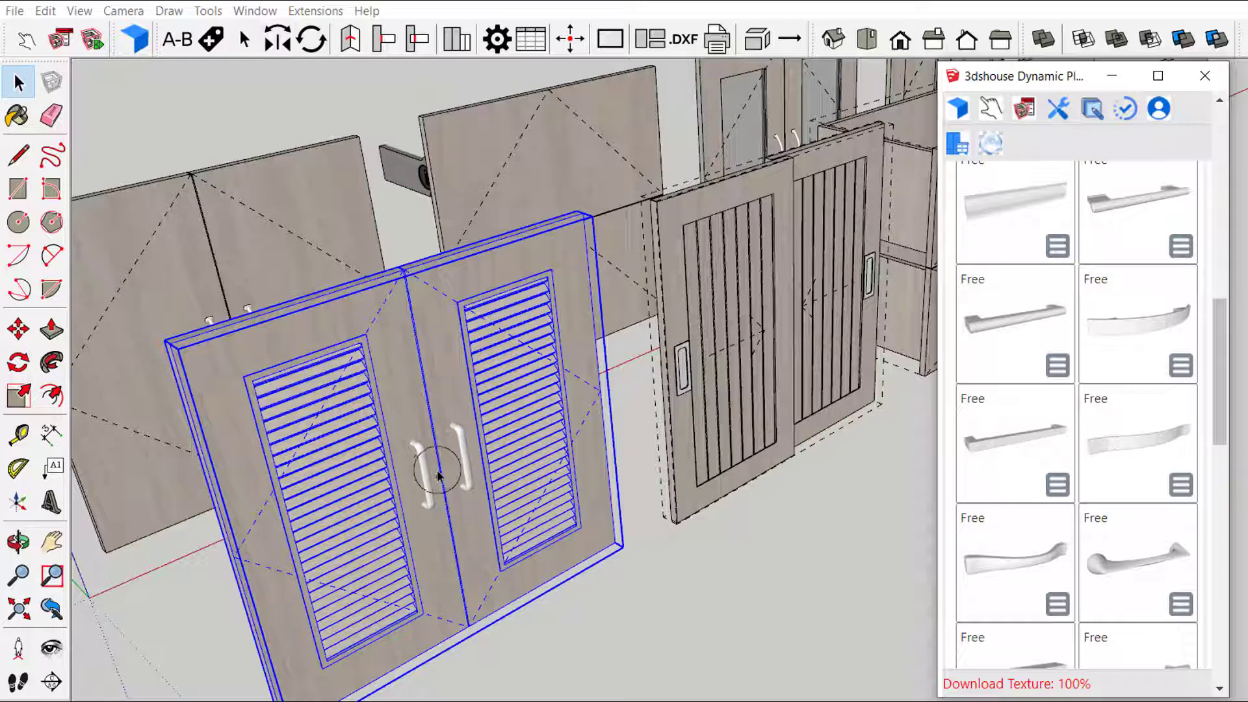
{"action": "scroll", "coordinate": [442, 473], "scroll_direction": "up", "scroll_amount": 1}
{"action": "scroll", "coordinate": [472, 453], "scroll_direction": "down", "scroll_amount": 2}
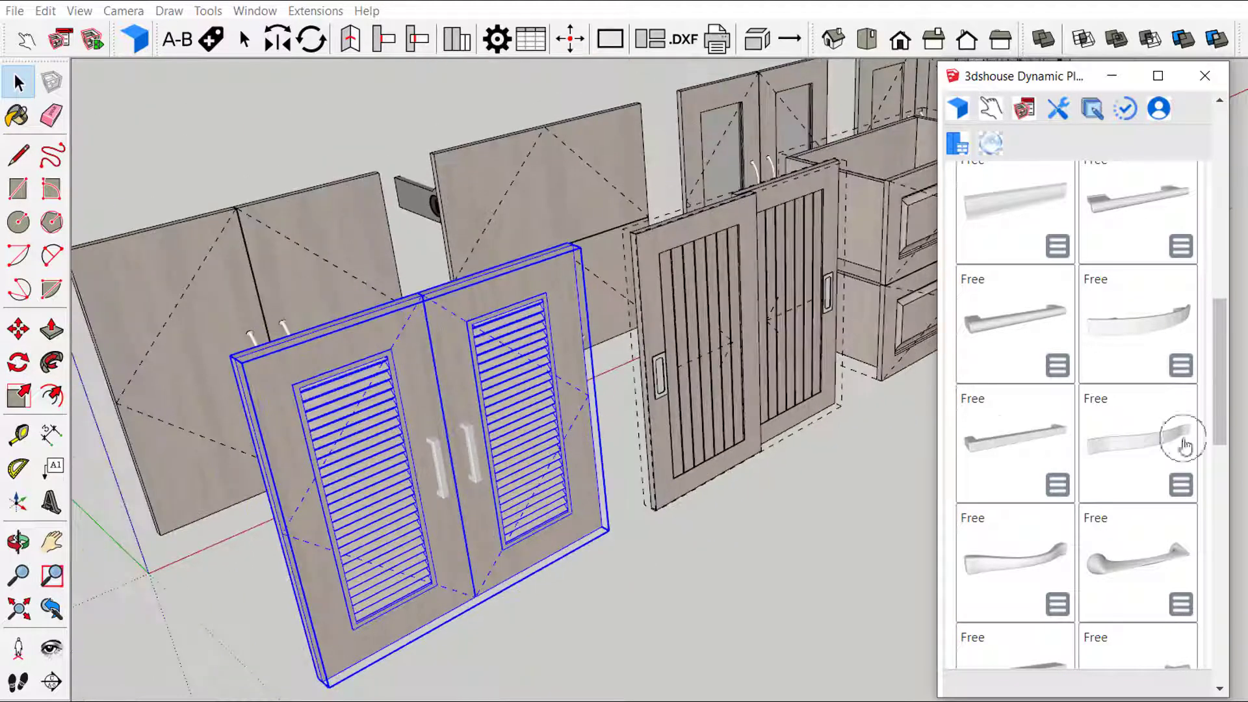
Swap the louver doors' handles for the dimpled round knob from the Cabinet knobs library and deselect the doors.
{"action": "left_click_drag", "start_coordinate": [1219, 442], "coordinate": [1222, 221]}
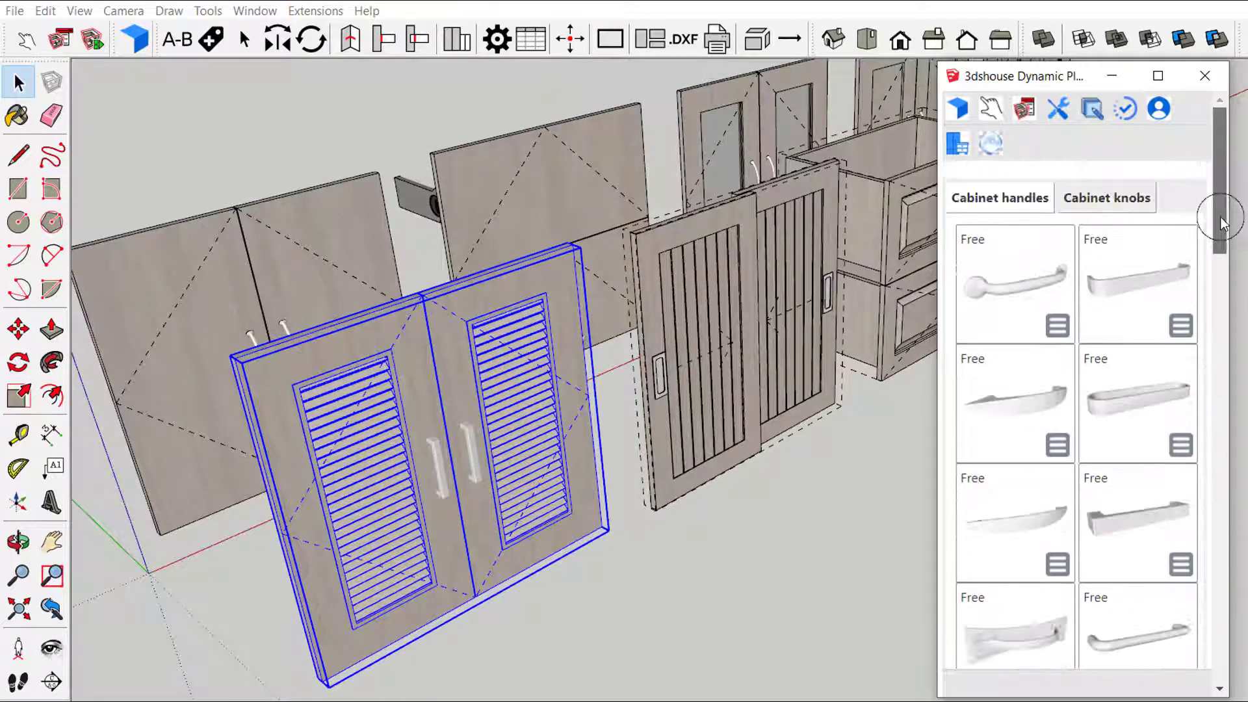
{"action": "left_click", "coordinate": [1109, 205]}
{"action": "scroll", "coordinate": [398, 470], "scroll_direction": "down", "scroll_amount": 4}
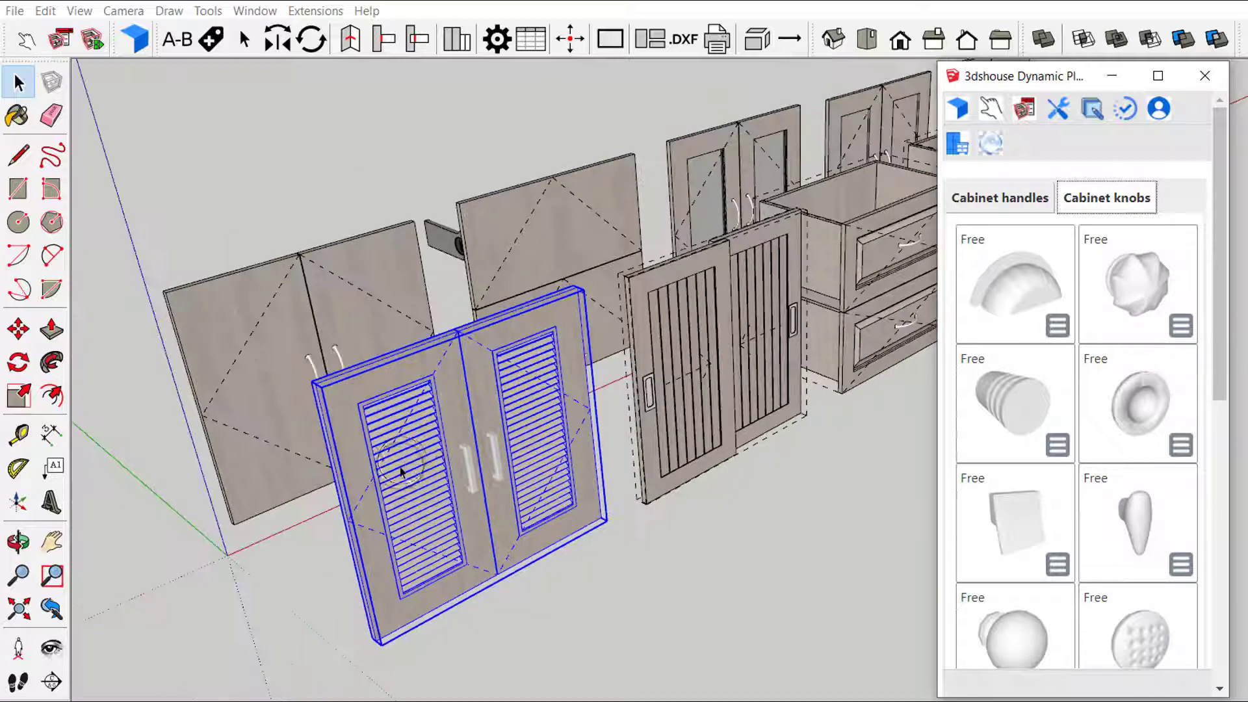
{"action": "scroll", "coordinate": [362, 594], "scroll_direction": "up", "scroll_amount": 3}
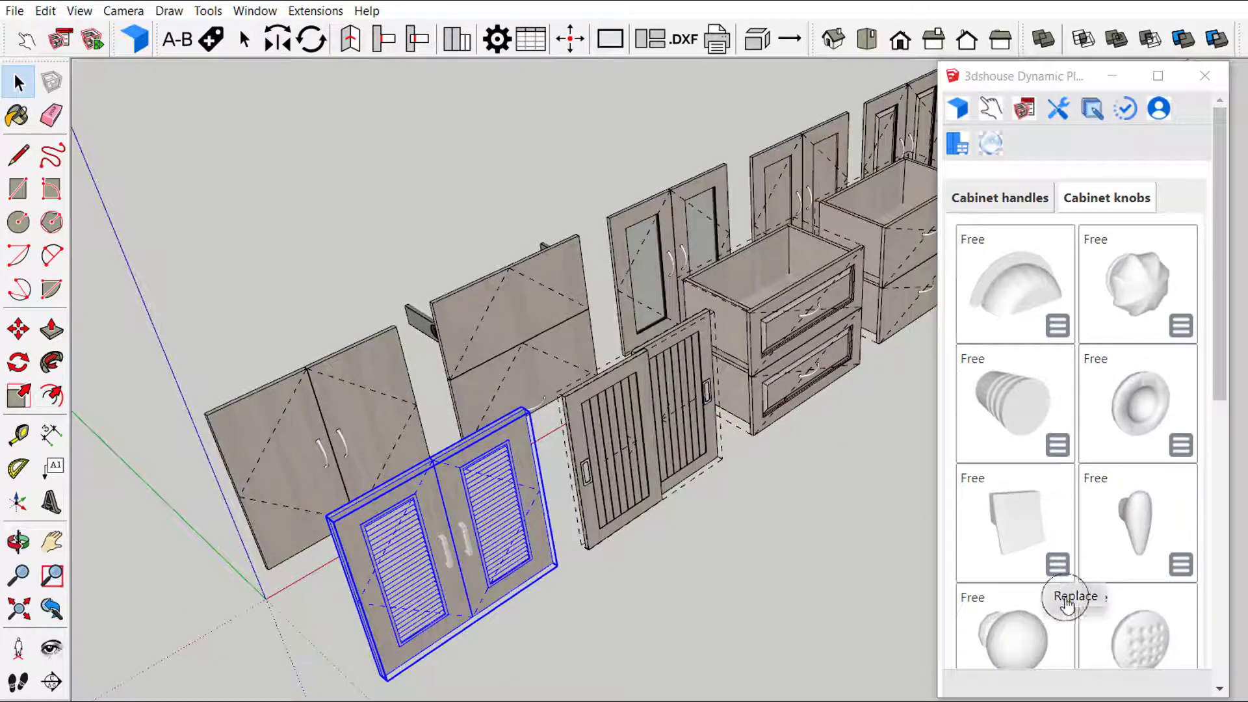
{"action": "scroll", "coordinate": [1062, 602], "scroll_direction": "down", "scroll_amount": 2}
{"action": "left_click", "coordinate": [1182, 586]}
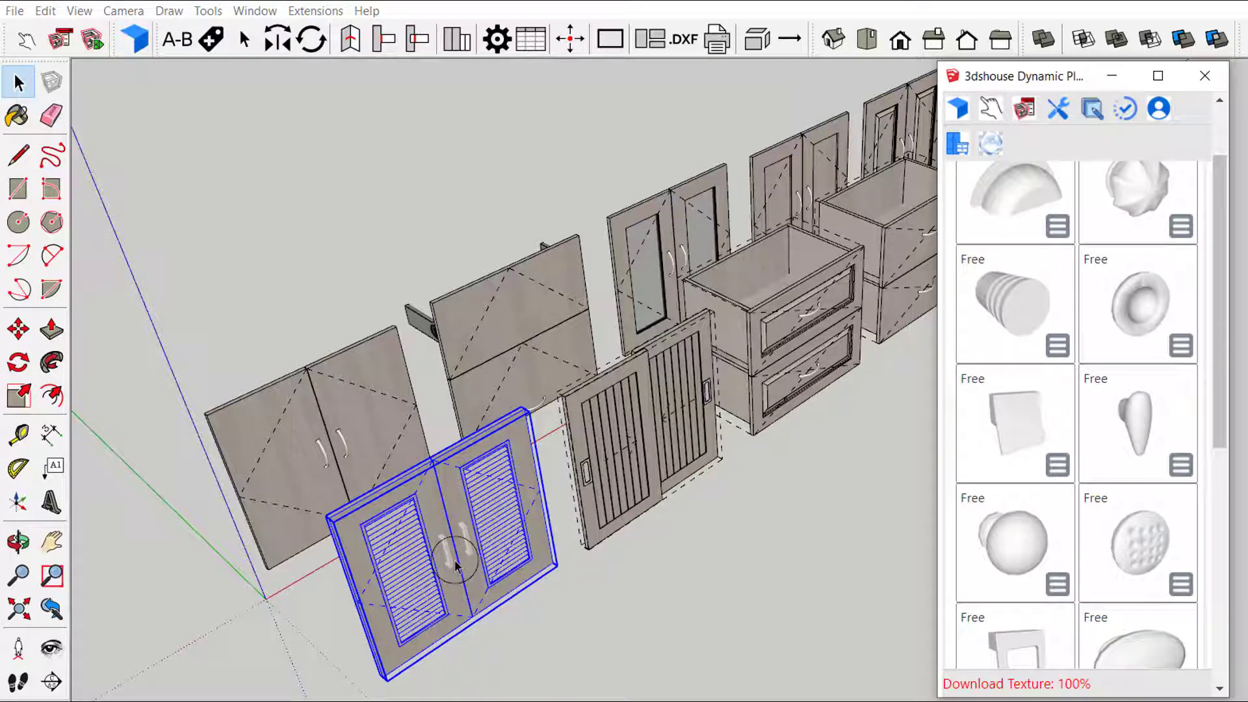
{"action": "scroll", "coordinate": [472, 566], "scroll_direction": "up", "scroll_amount": 5}
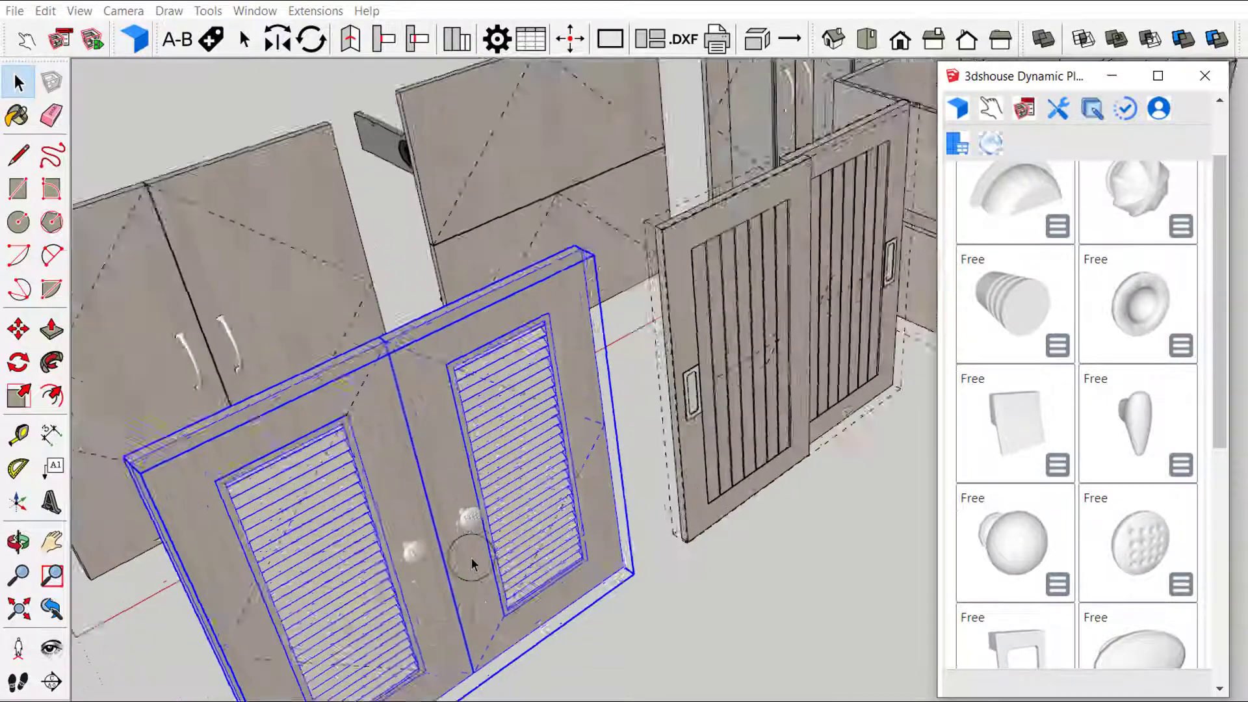
{"action": "middle_click_drag", "start_coordinate": [473, 564], "coordinate": [423, 509]}
{"action": "scroll", "coordinate": [422, 509], "scroll_direction": "down", "scroll_amount": 3}
{"action": "scroll", "coordinate": [424, 507], "scroll_direction": "down", "scroll_amount": 3}
{"action": "left_click", "coordinate": [724, 481]}
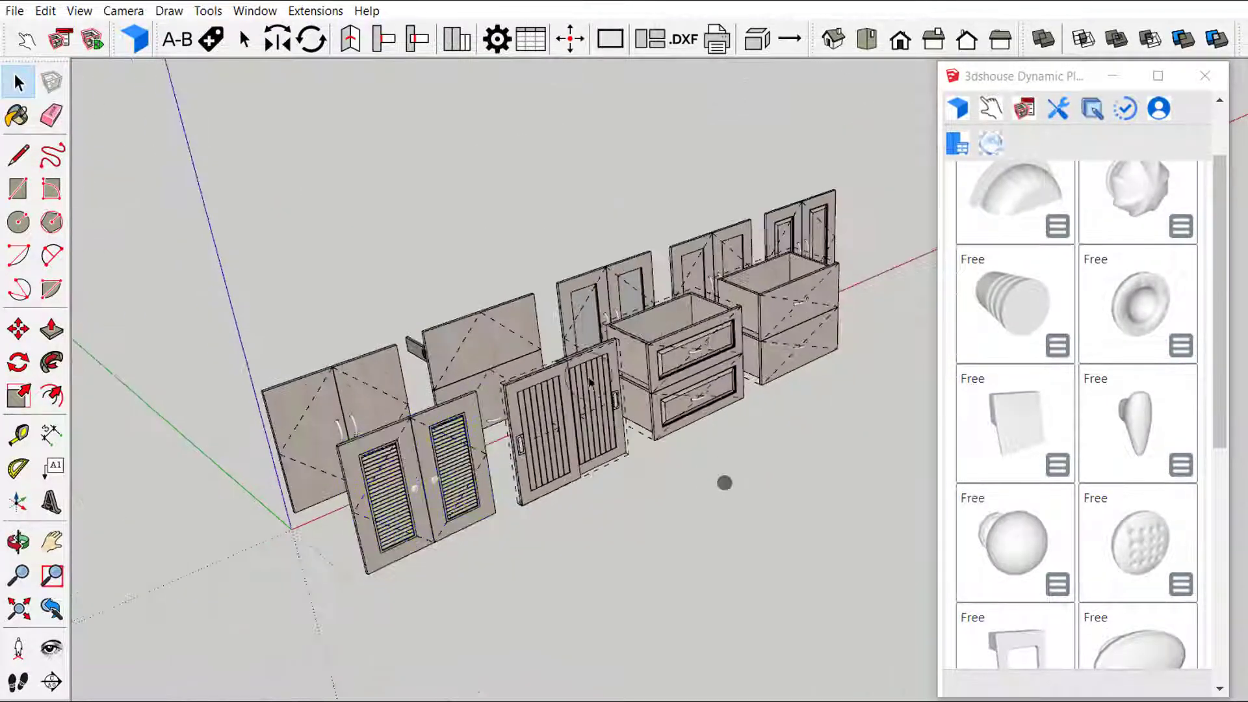
Select all doors and drawer units and replace their handles and knobs with the twisted faceted round knob.
{"action": "middle_click_drag", "start_coordinate": [724, 481], "coordinate": [874, 177]}
{"action": "left_click_drag", "start_coordinate": [237, 637], "coordinate": [238, 637]}
{"action": "scroll", "coordinate": [858, 377], "scroll_direction": "up", "scroll_amount": 2}
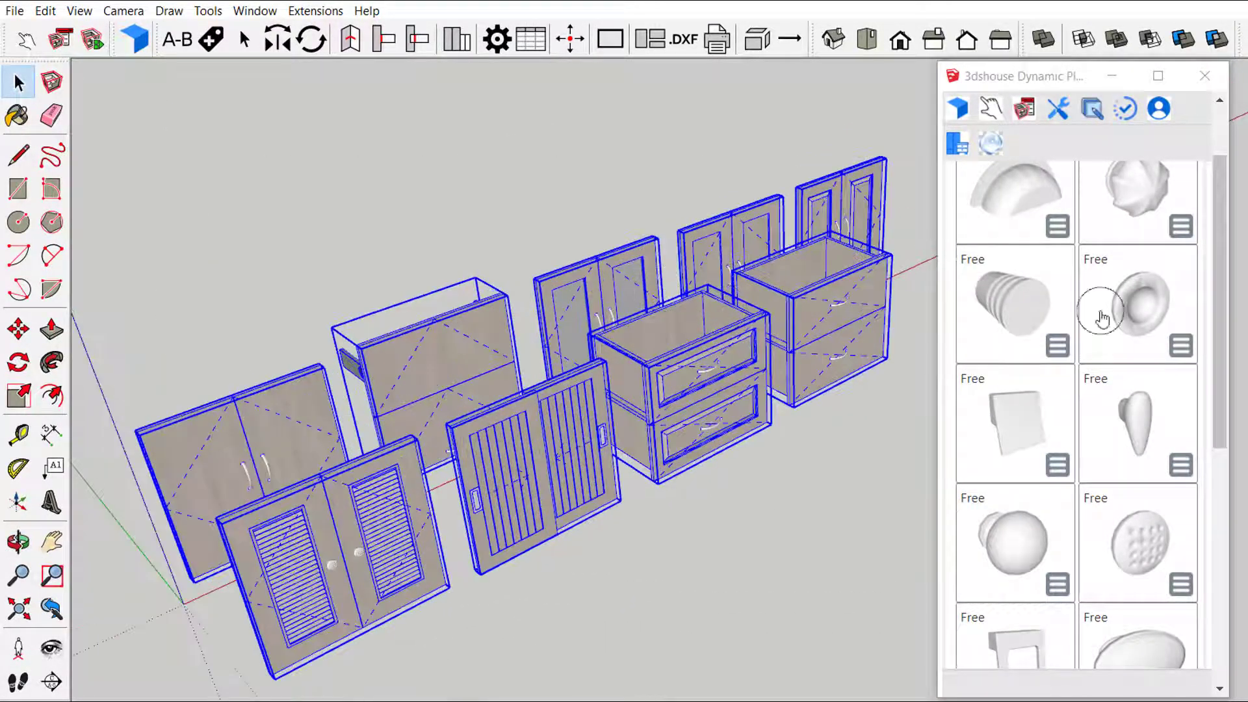
{"action": "left_click", "coordinate": [1193, 259]}
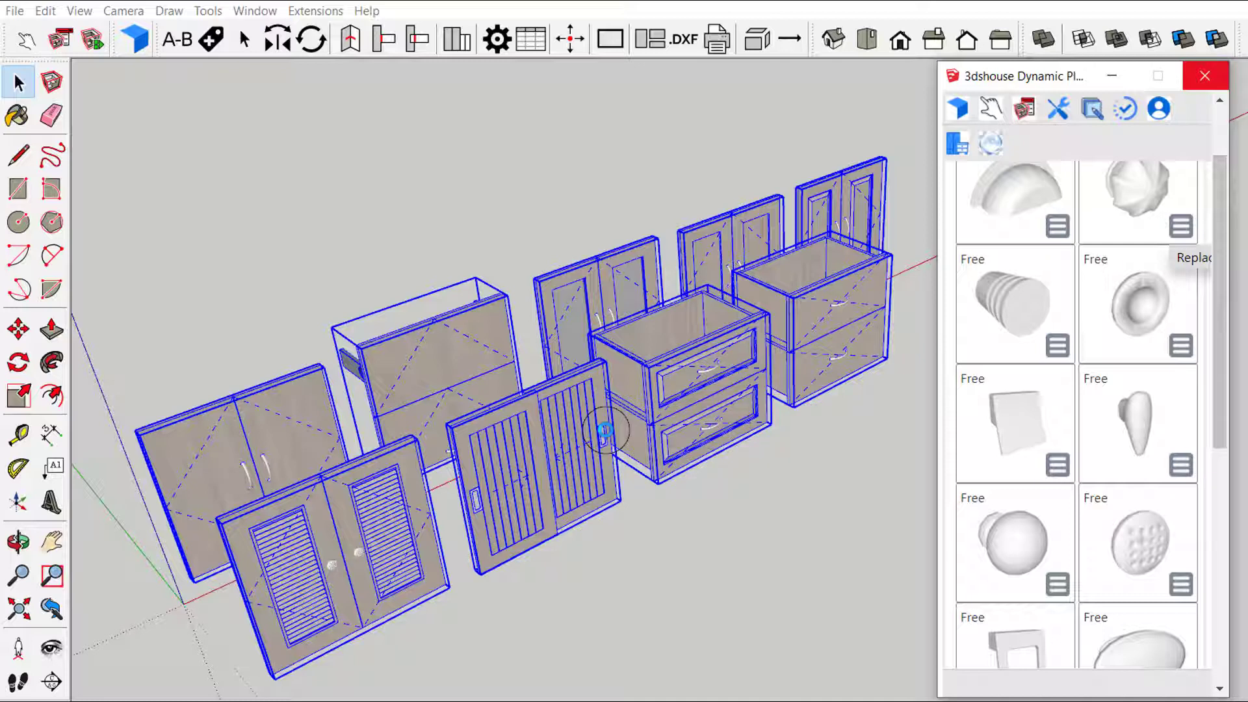
{"action": "left_click", "coordinate": [649, 548]}
{"action": "middle_click_drag", "start_coordinate": [649, 549], "coordinate": [70, 57]}
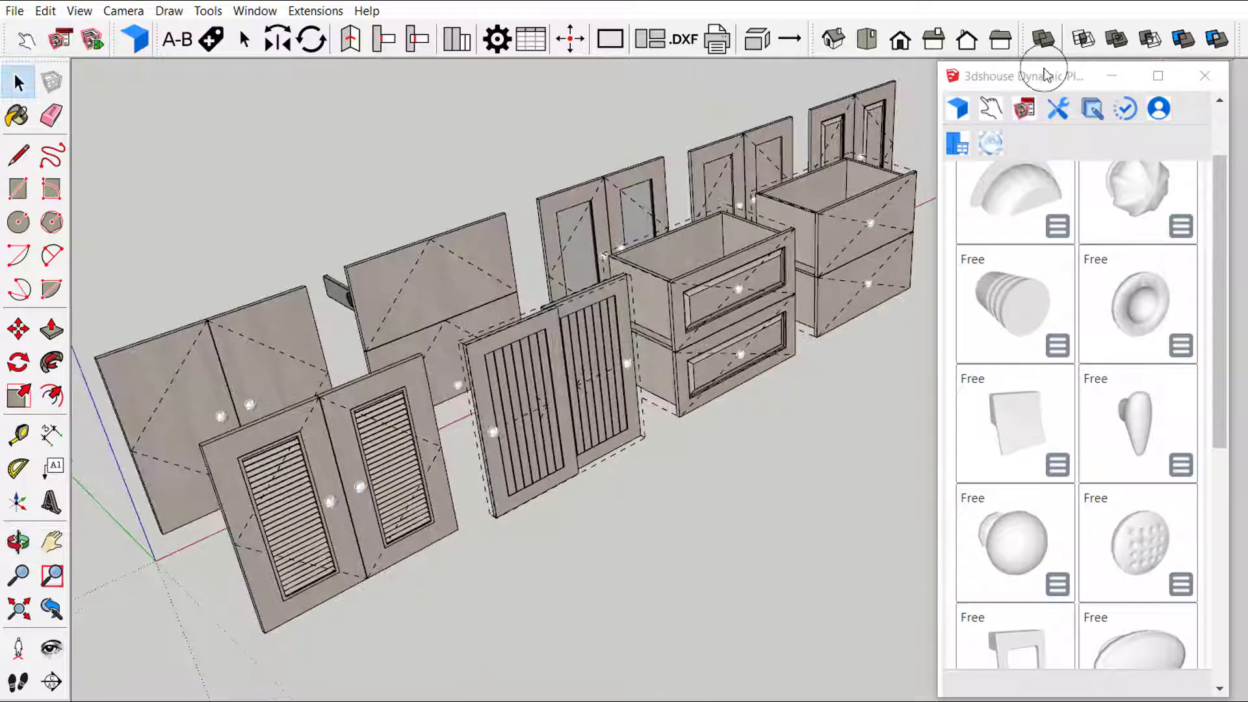
Use the component interaction tool to swing both louver doors open and close them again.
{"action": "left_click", "coordinate": [387, 487]}
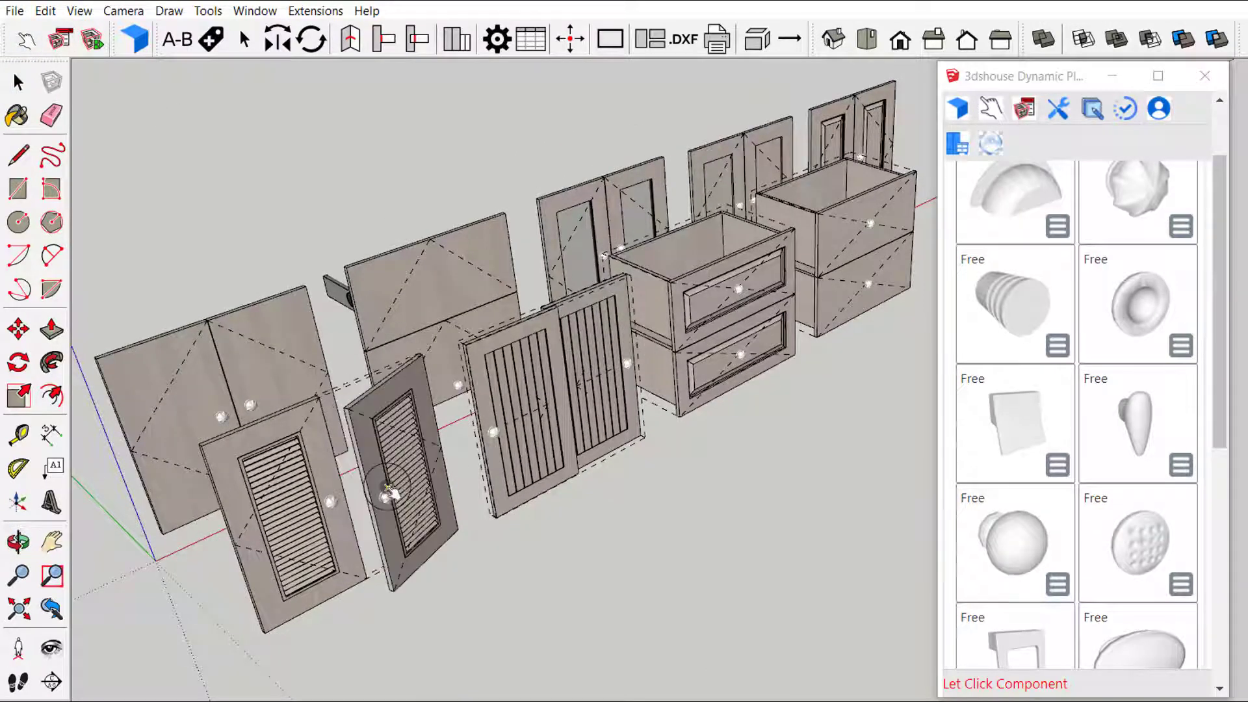
{"action": "left_click", "coordinate": [280, 506]}
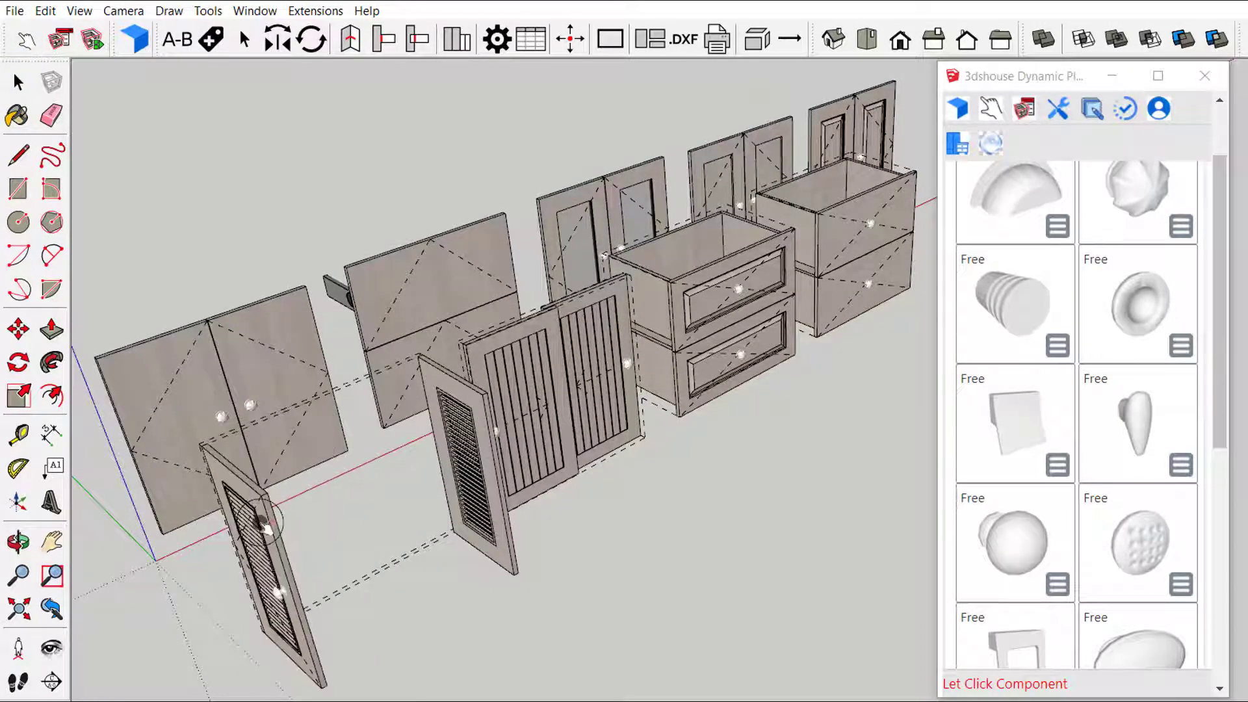
{"action": "left_click", "coordinate": [469, 499]}
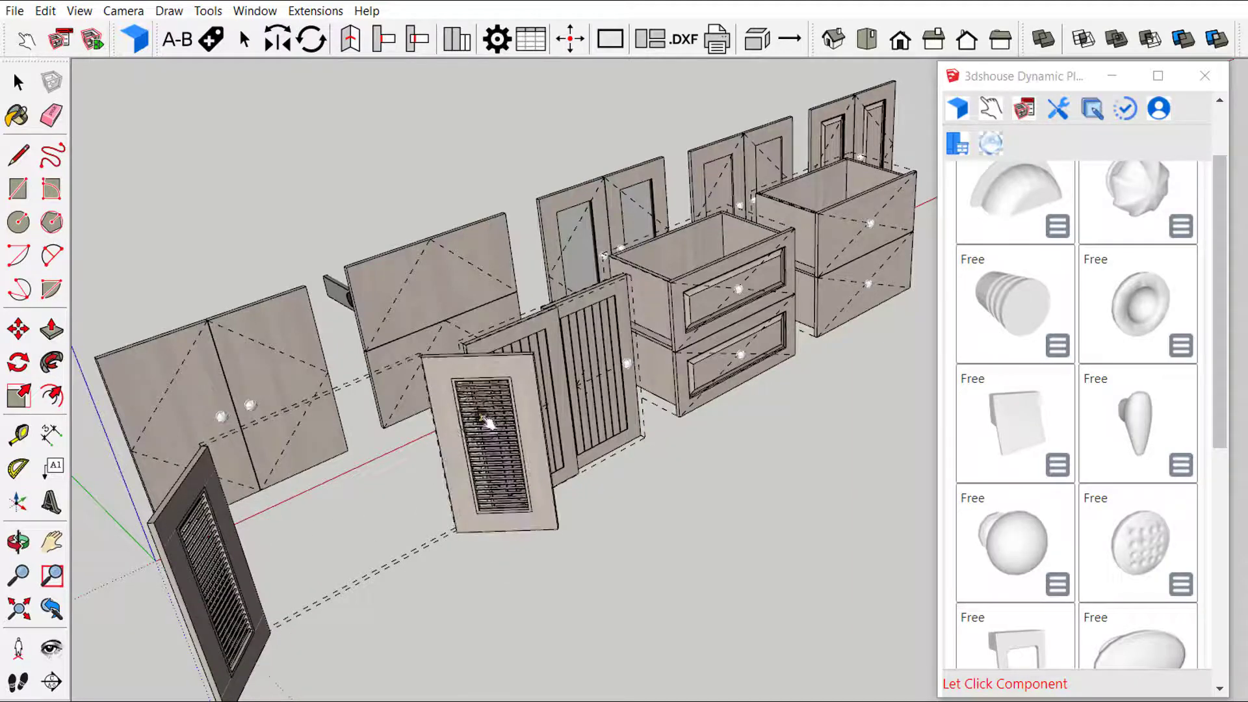
{"action": "left_click", "coordinate": [214, 546]}
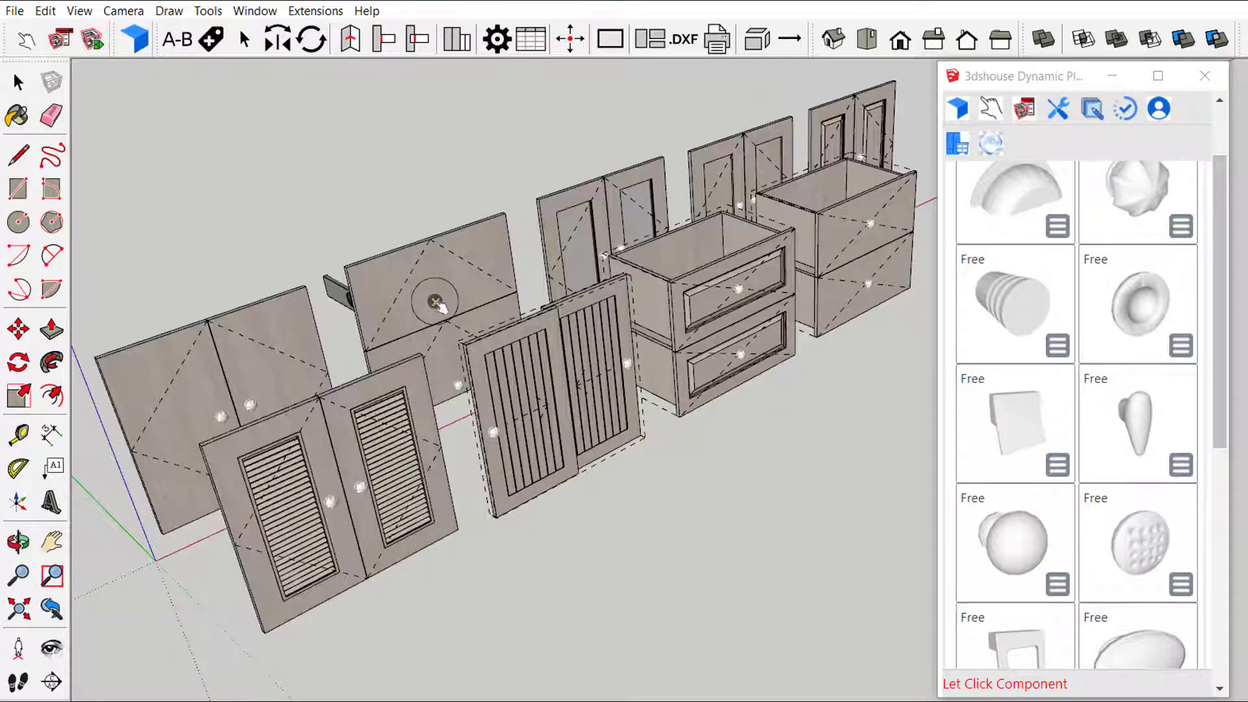
Try the interaction tool on the lift-up door and slide the left panel of the beadboard sliding doors.
{"action": "left_click", "coordinate": [434, 301]}
{"action": "middle_click_drag", "start_coordinate": [440, 303], "coordinate": [427, 389]}
{"action": "left_click", "coordinate": [472, 394]}
{"action": "left_click", "coordinate": [512, 389]}
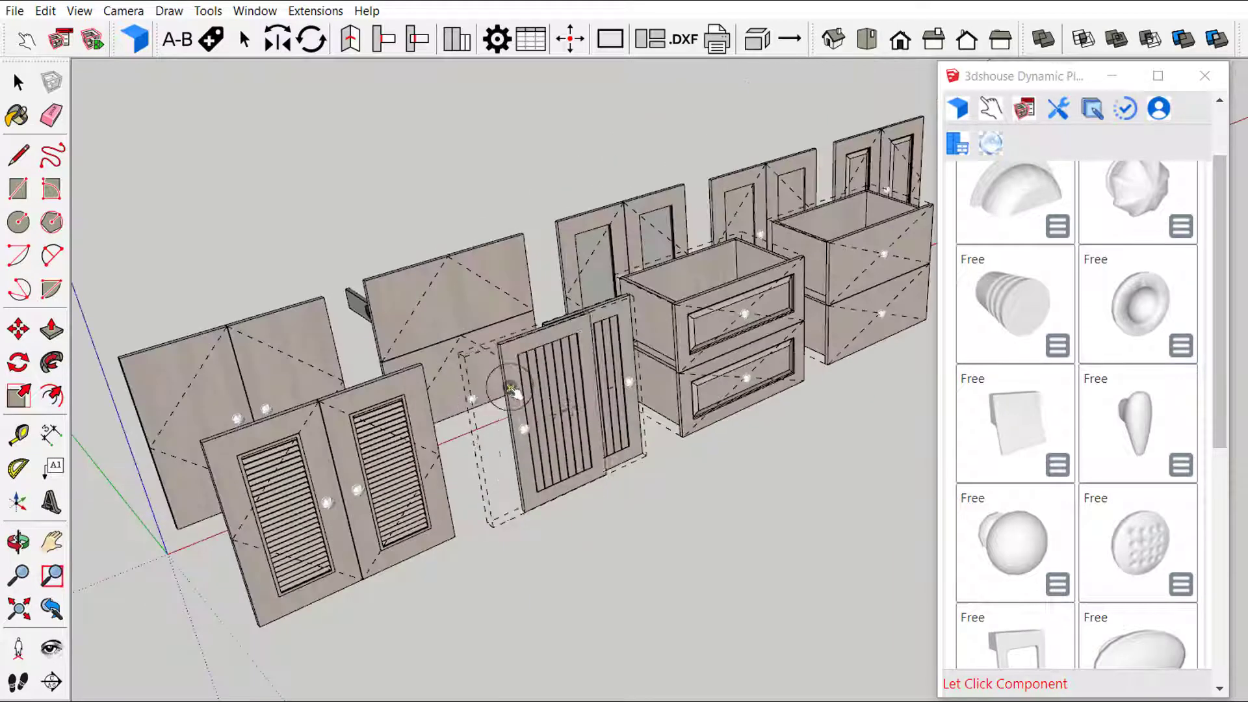
Slide the beadboard sliding door panel back to its closed position and leave the interaction tool.
{"action": "left_click", "coordinate": [594, 353]}
{"action": "scroll", "coordinate": [290, 479], "scroll_direction": "up", "scroll_amount": 2}
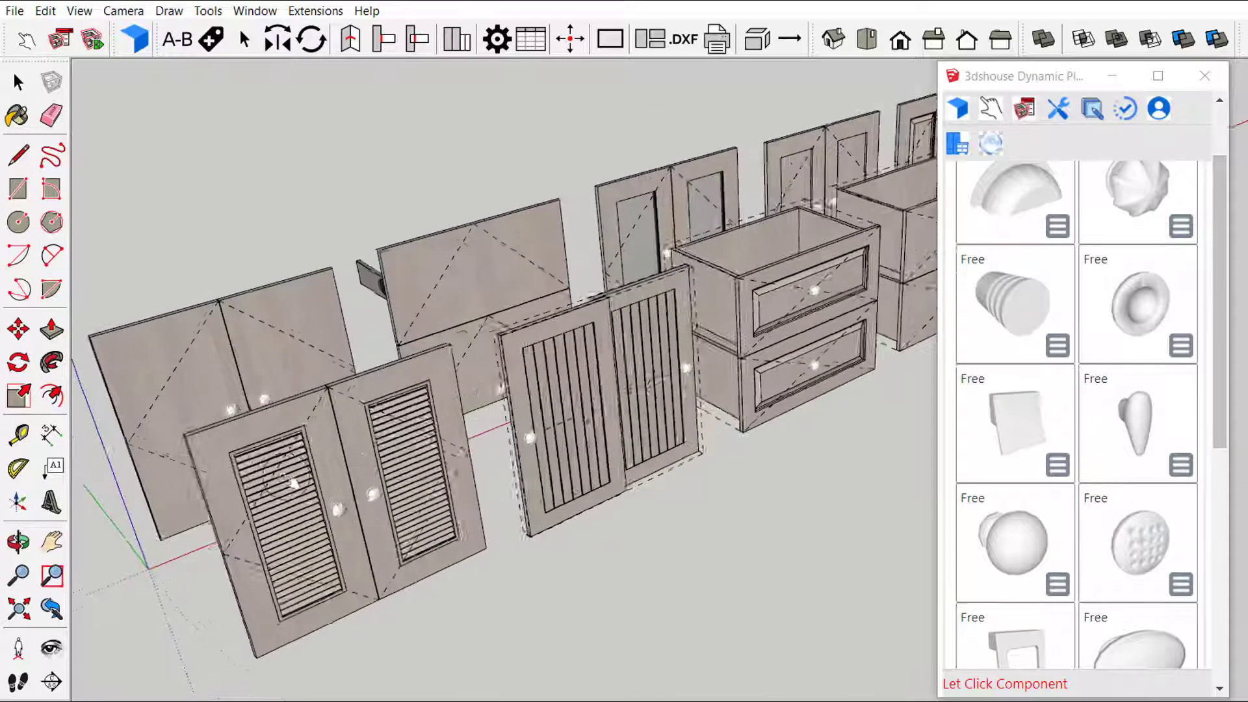
{"action": "key", "text": "space"}
Open the louver doors' component options and set their Handles Position to top_center.
{"action": "middle_click_drag", "start_coordinate": [292, 481], "coordinate": [521, 457]}
{"action": "left_click", "coordinate": [375, 429]}
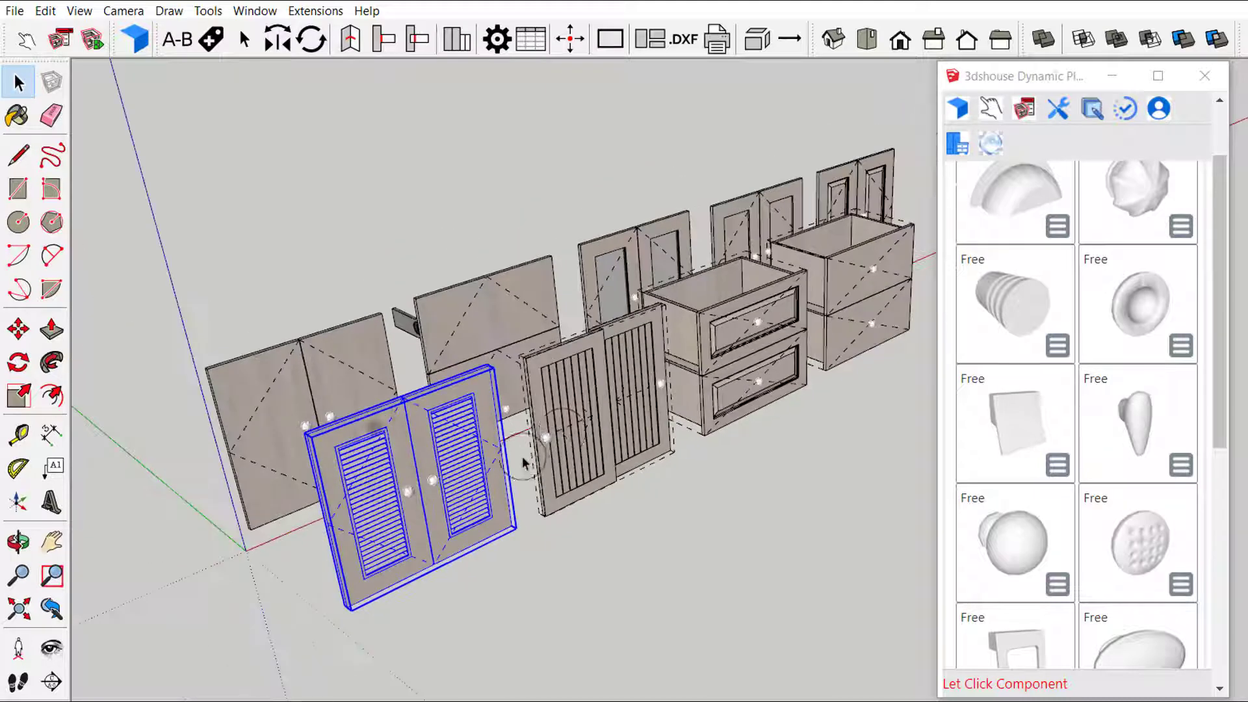
{"action": "left_click", "coordinate": [1039, 114]}
{"action": "middle_click_drag", "start_coordinate": [569, 384], "coordinate": [641, 374], "text": "shift"}
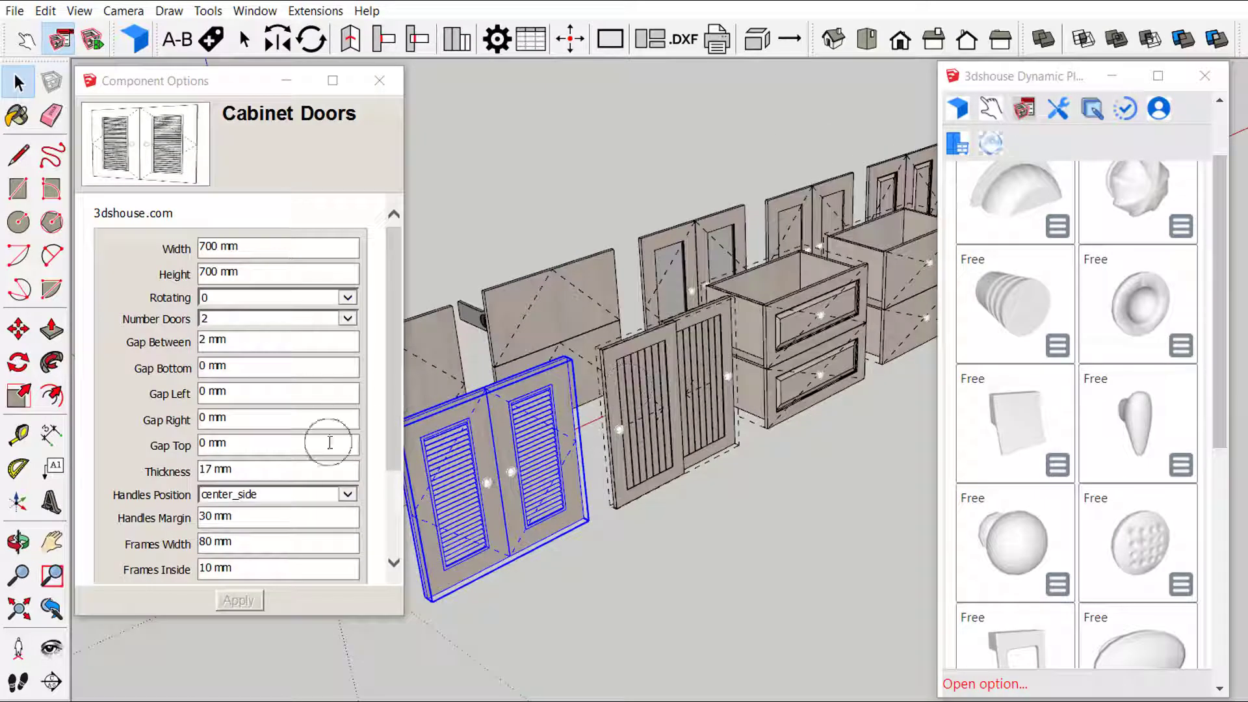
{"action": "left_click", "coordinate": [348, 494]}
{"action": "left_click", "coordinate": [256, 431]}
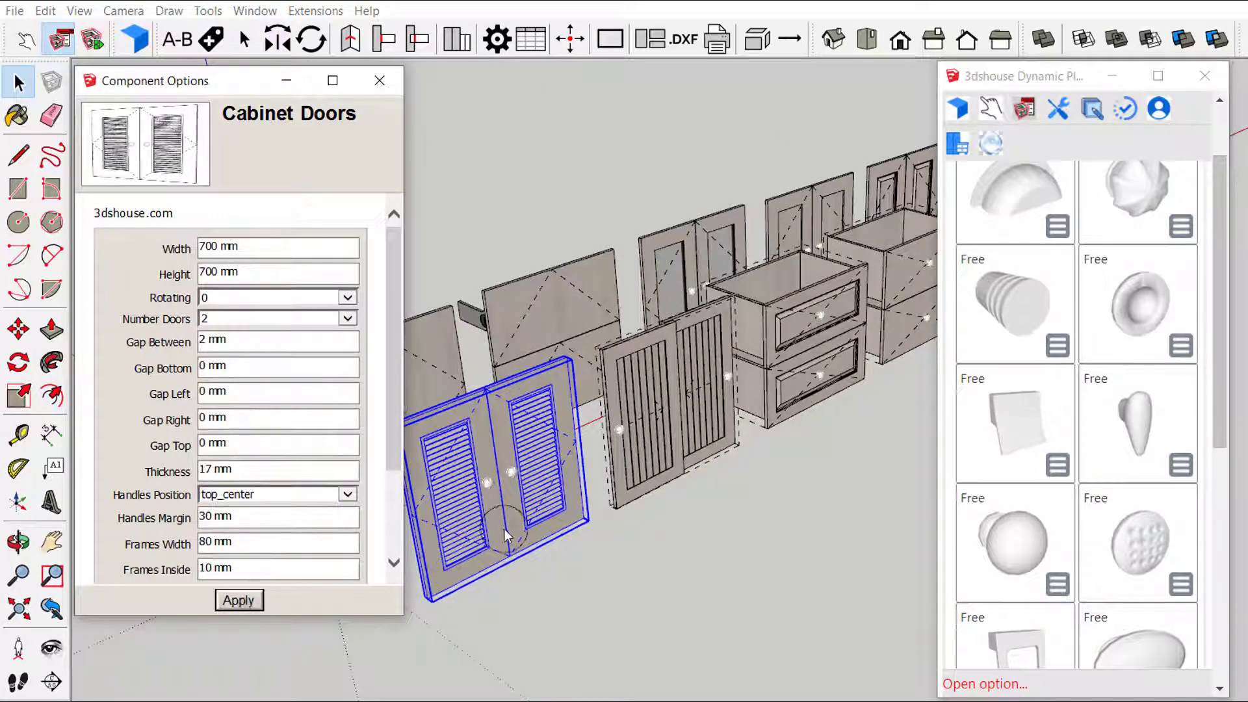
{"action": "scroll", "coordinate": [488, 493], "scroll_direction": "up", "scroll_amount": 1}
{"action": "middle_click_drag", "start_coordinate": [487, 494], "coordinate": [580, 485], "text": "shift"}
{"action": "left_click", "coordinate": [666, 613]}
{"action": "left_click", "coordinate": [616, 464]}
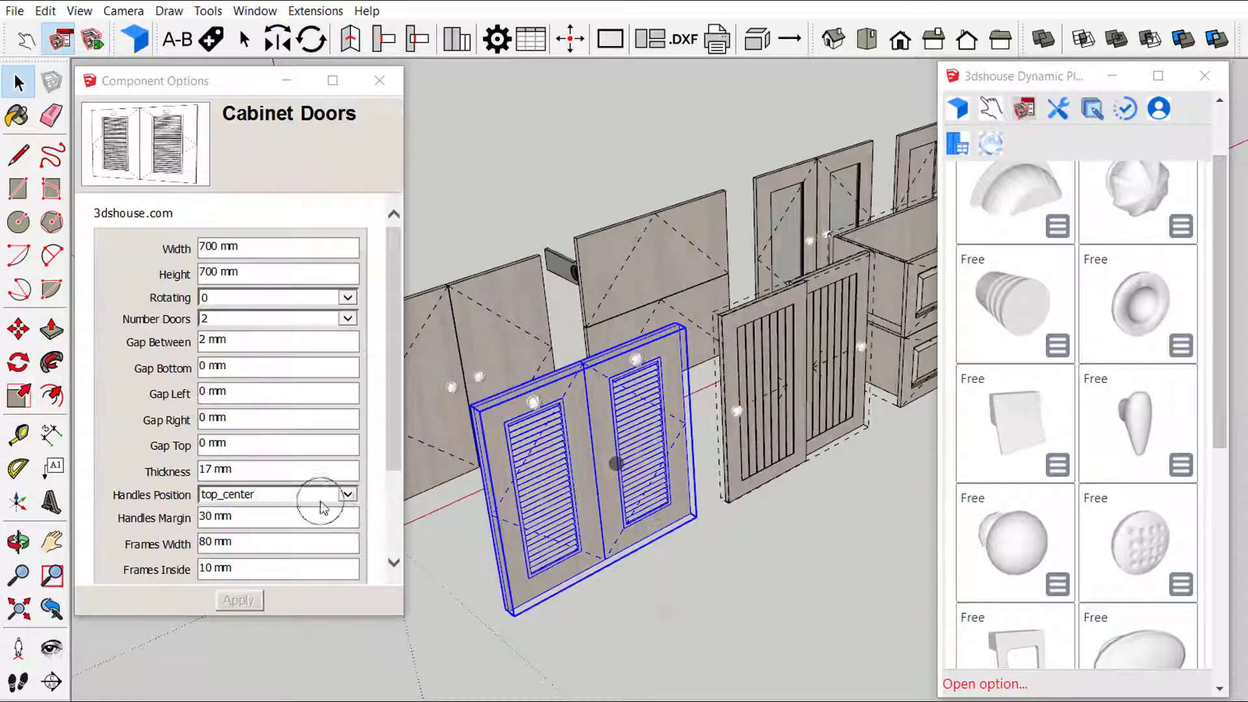
Try the bottom_center and bottom_side handle positions on the louver doors.
{"action": "left_click", "coordinate": [309, 492]}
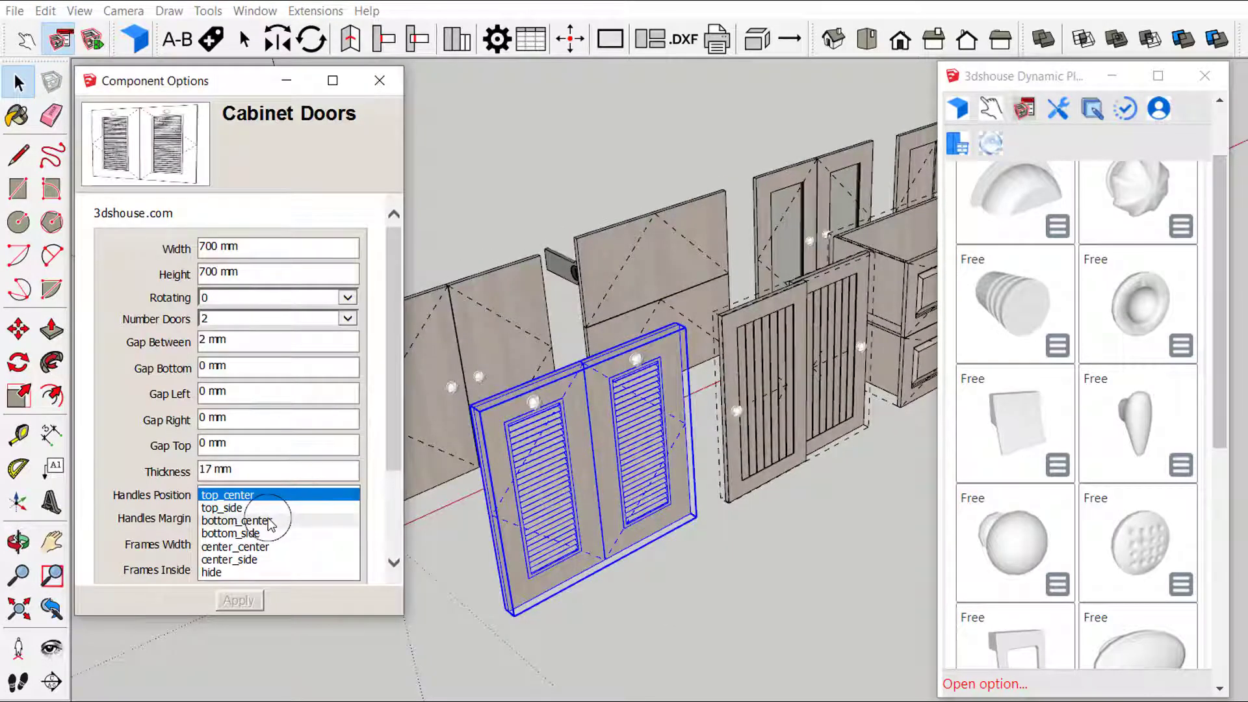
{"action": "left_click", "coordinate": [251, 520]}
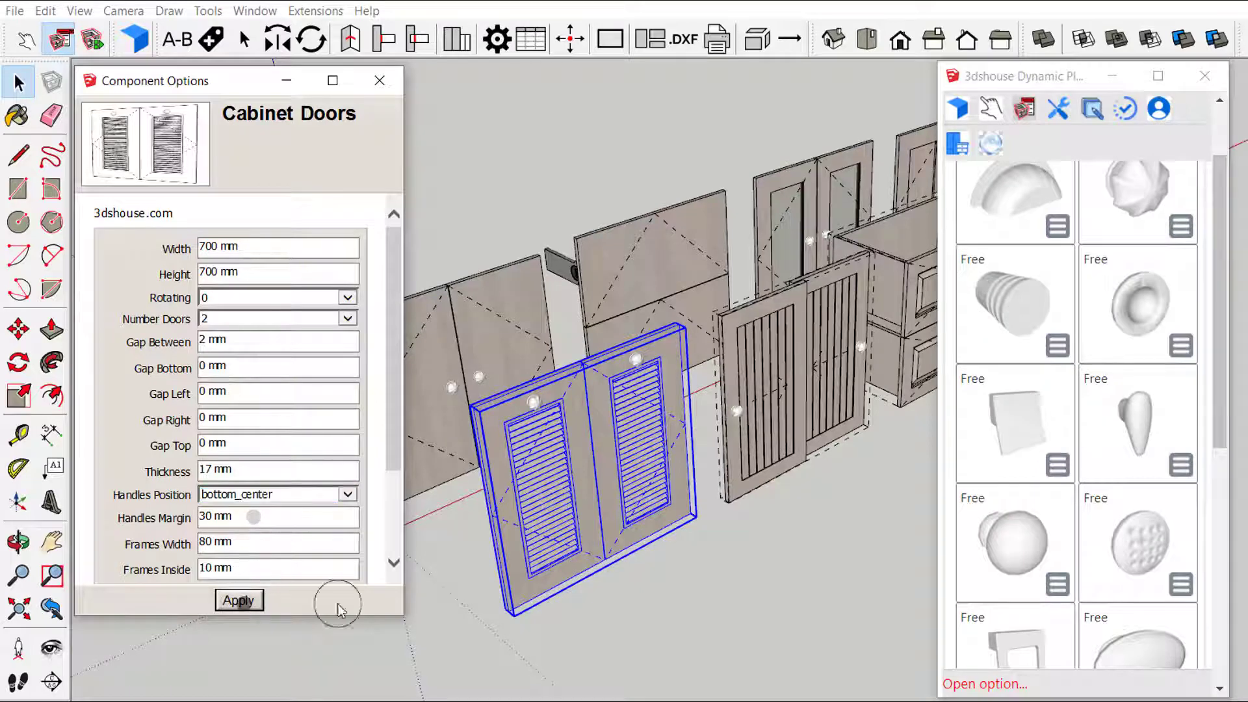
{"action": "left_click", "coordinate": [237, 600]}
{"action": "left_click", "coordinate": [235, 496]}
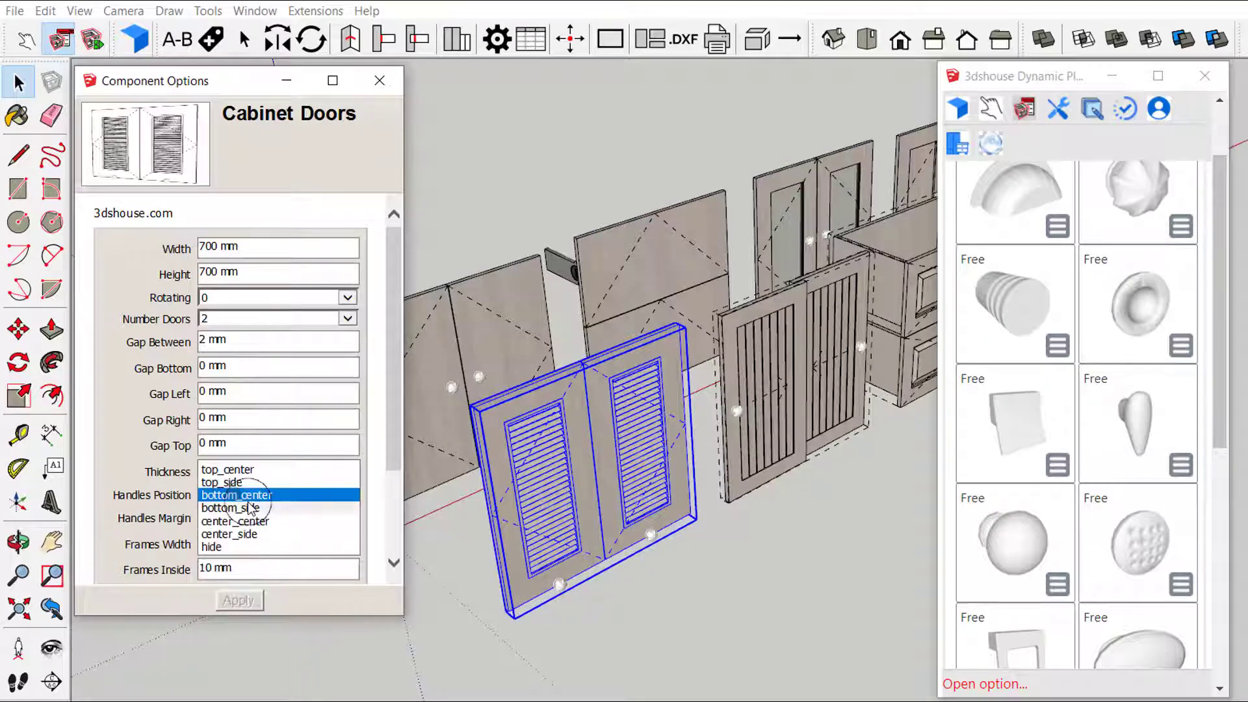
{"action": "left_click", "coordinate": [250, 508]}
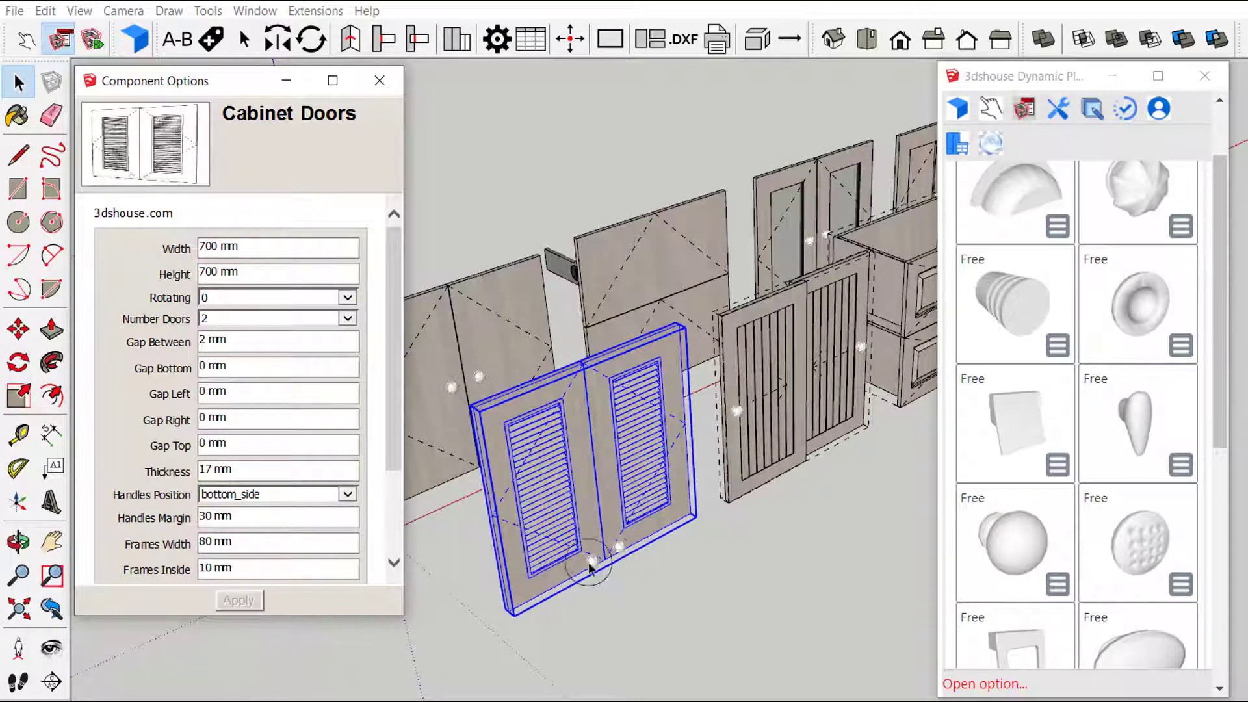
{"action": "middle_click_drag", "start_coordinate": [582, 589], "coordinate": [618, 494]}
Set the louver doors' Handles Position to center_side, close the component options and deselect the doors.
{"action": "left_click", "coordinate": [260, 494]}
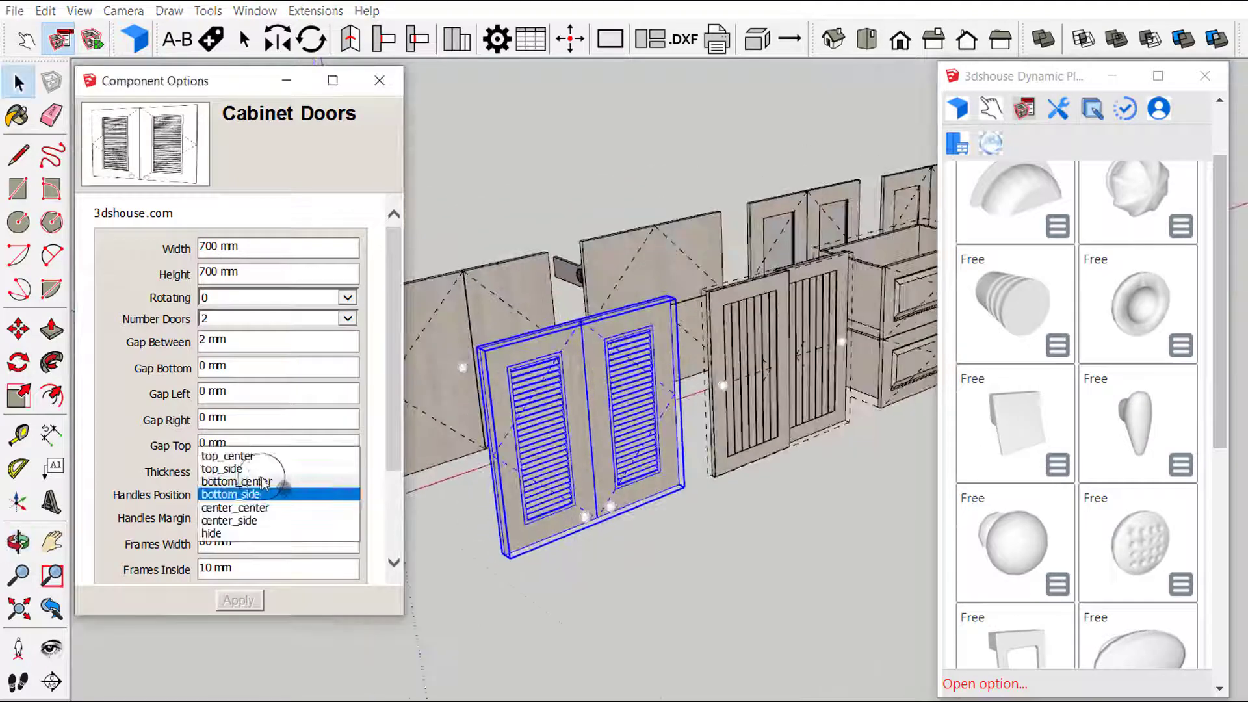
{"action": "left_click", "coordinate": [257, 521]}
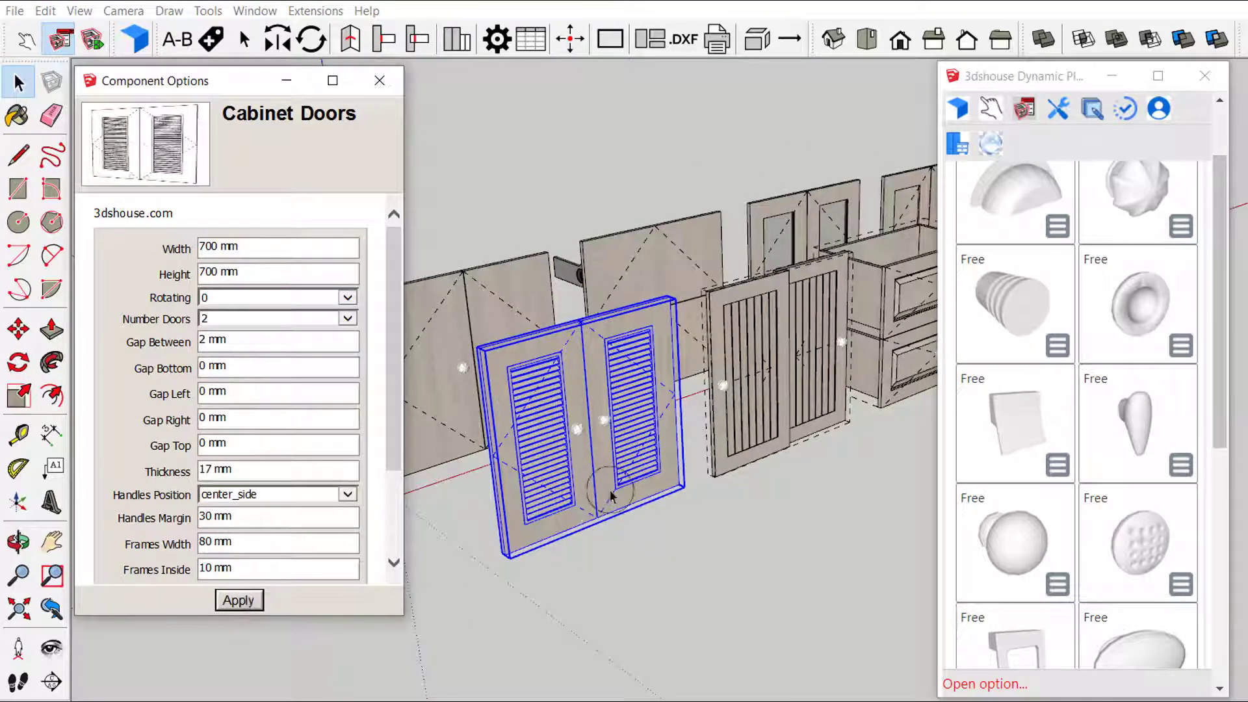
{"action": "left_click", "coordinate": [380, 80]}
{"action": "middle_click_drag", "start_coordinate": [630, 410], "coordinate": [494, 484]}
{"action": "scroll", "coordinate": [452, 514], "scroll_direction": "down", "scroll_amount": 3}
{"action": "left_click", "coordinate": [572, 583]}
Replace the louver doors' knobs with the rounded bar pull handle from the handle library and deselect the doors.
{"action": "scroll", "coordinate": [507, 435], "scroll_direction": "up", "scroll_amount": 2}
{"action": "left_click", "coordinate": [377, 553]}
{"action": "scroll", "coordinate": [1065, 481], "scroll_direction": "down", "scroll_amount": 5}
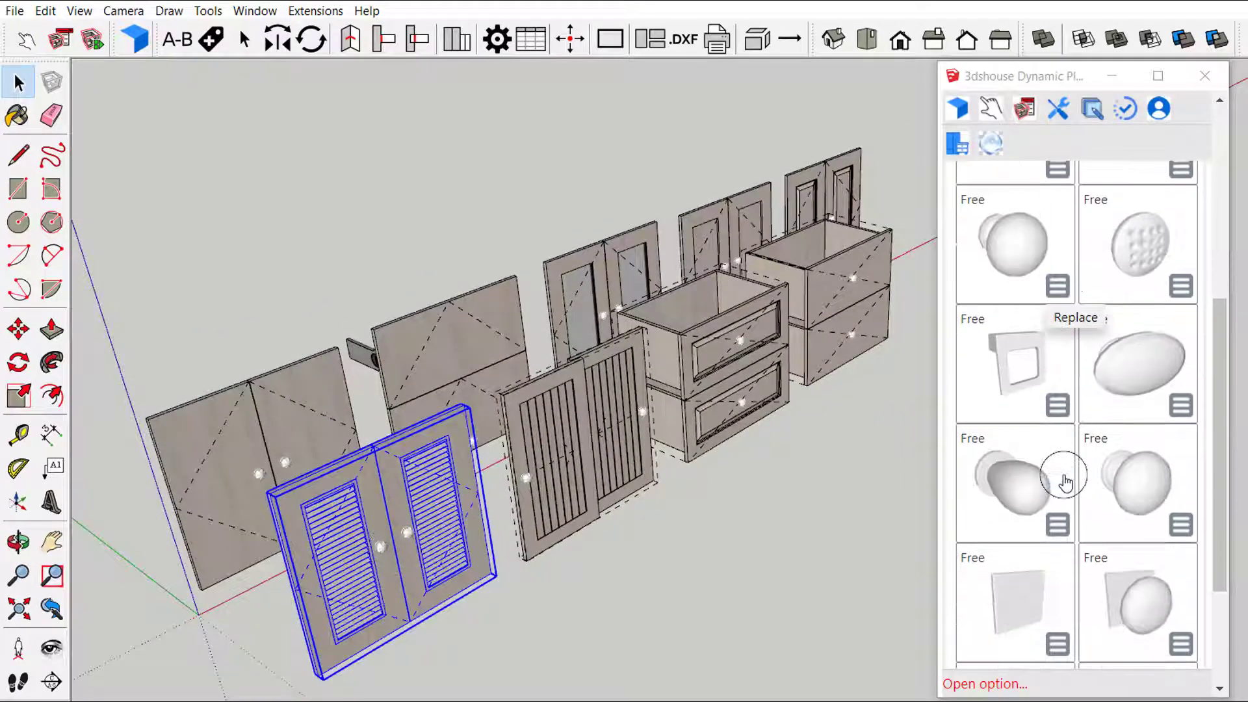
{"action": "scroll", "coordinate": [1067, 390], "scroll_direction": "up", "scroll_amount": 6}
{"action": "left_click", "coordinate": [1008, 195]}
{"action": "scroll", "coordinate": [1052, 287], "scroll_direction": "down", "scroll_amount": 2}
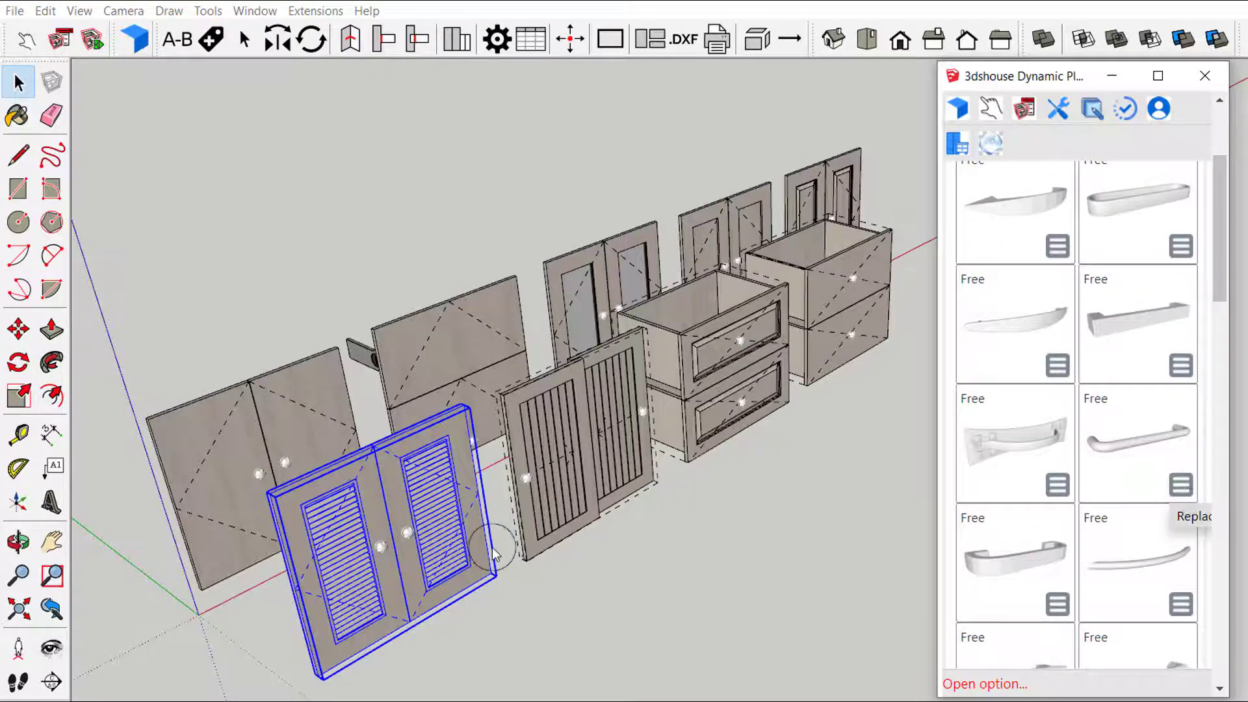
{"action": "middle_click_drag", "start_coordinate": [419, 554], "coordinate": [630, 606]}
{"action": "left_click", "coordinate": [626, 601]}
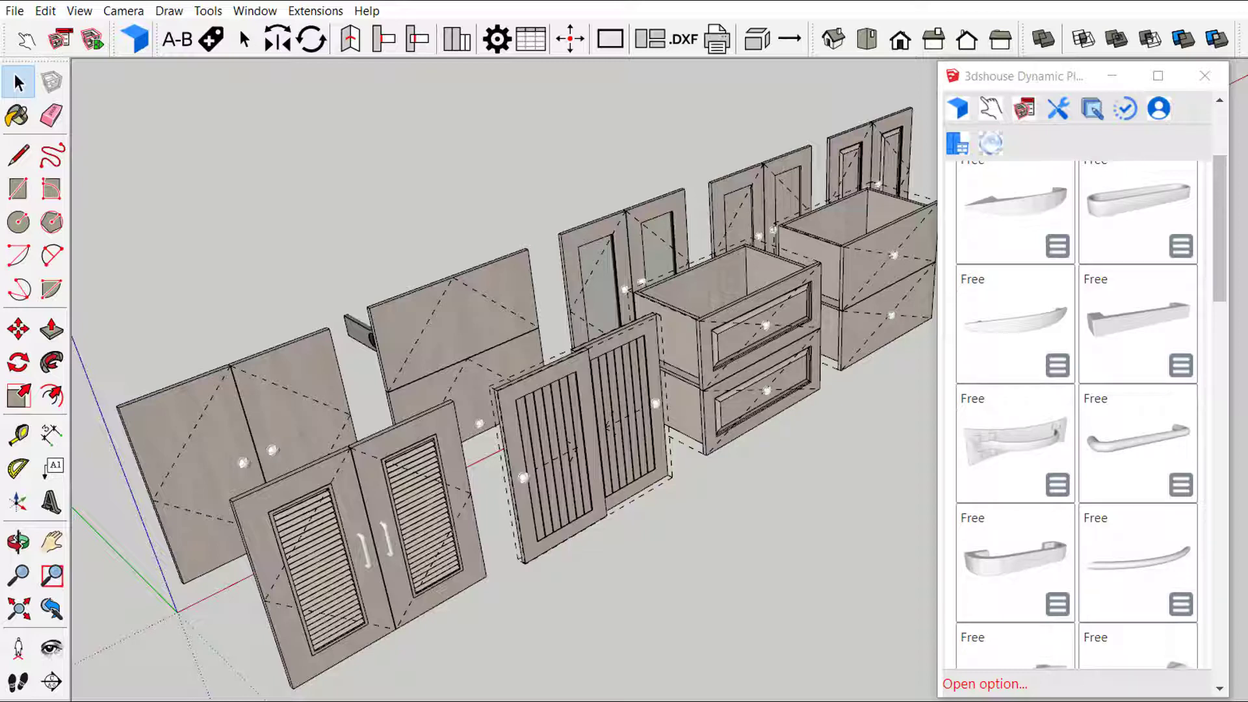
Sample the 3dshouse_Steel_Light material from a louver door handle and change its color to light blue.
{"action": "left_click_drag", "start_coordinate": [1247, 80], "coordinate": [1084, 79]}
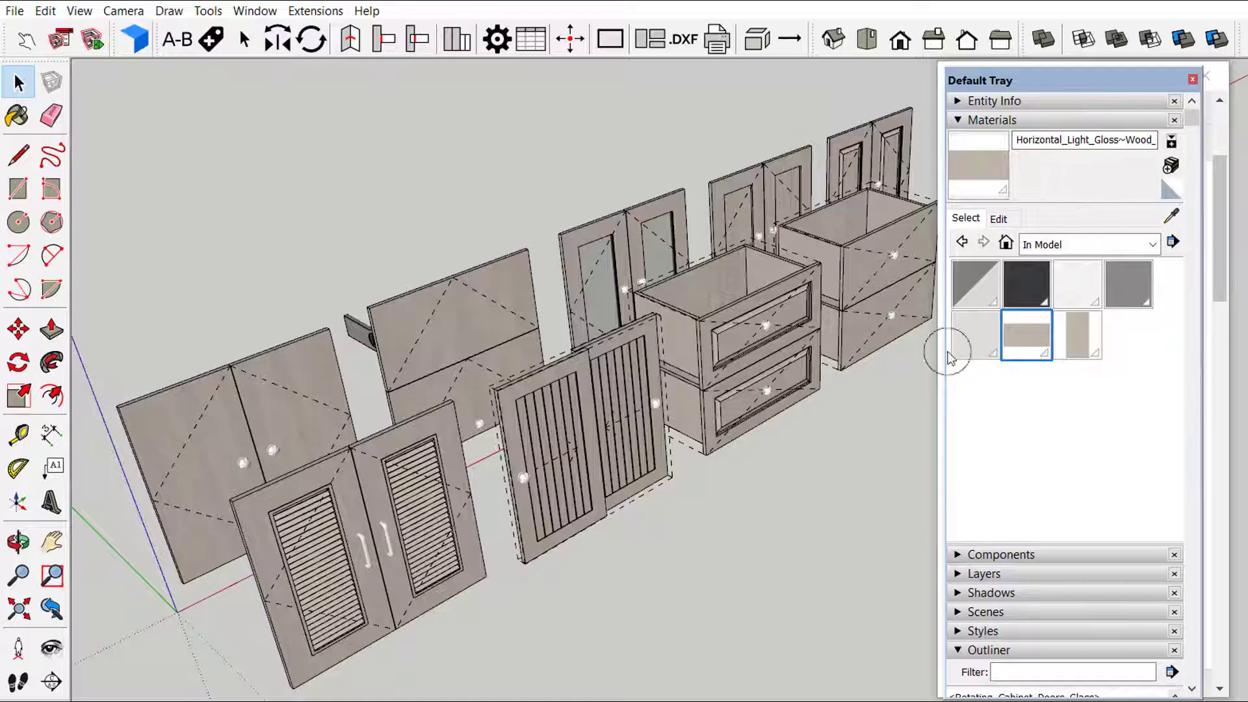
{"action": "left_click", "coordinate": [1168, 218]}
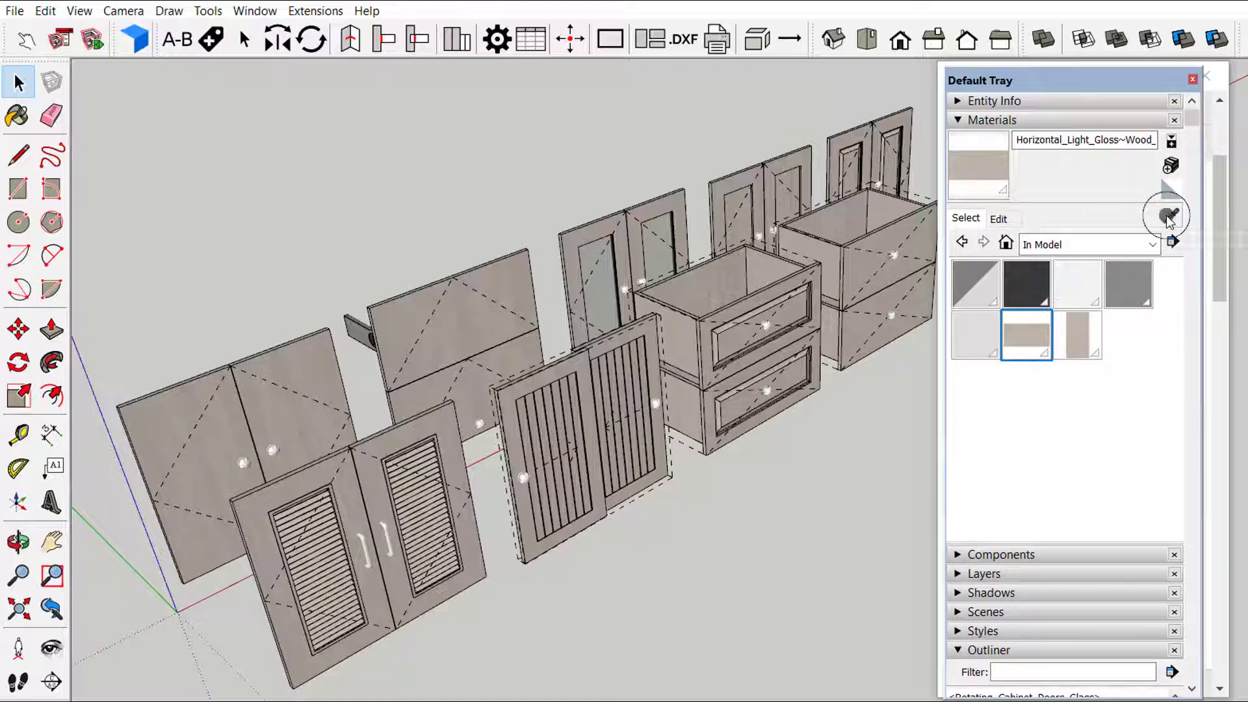
{"action": "left_click", "coordinate": [389, 530]}
{"action": "left_click", "coordinate": [998, 220]}
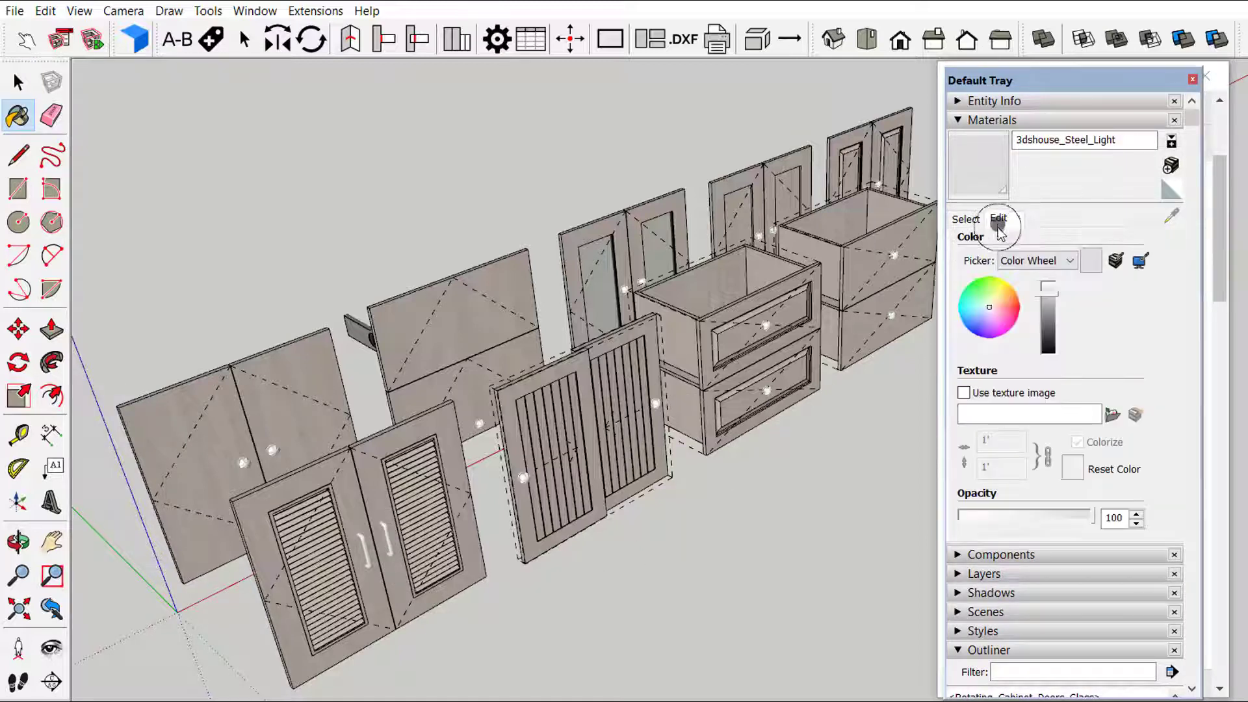
{"action": "left_click", "coordinate": [986, 316]}
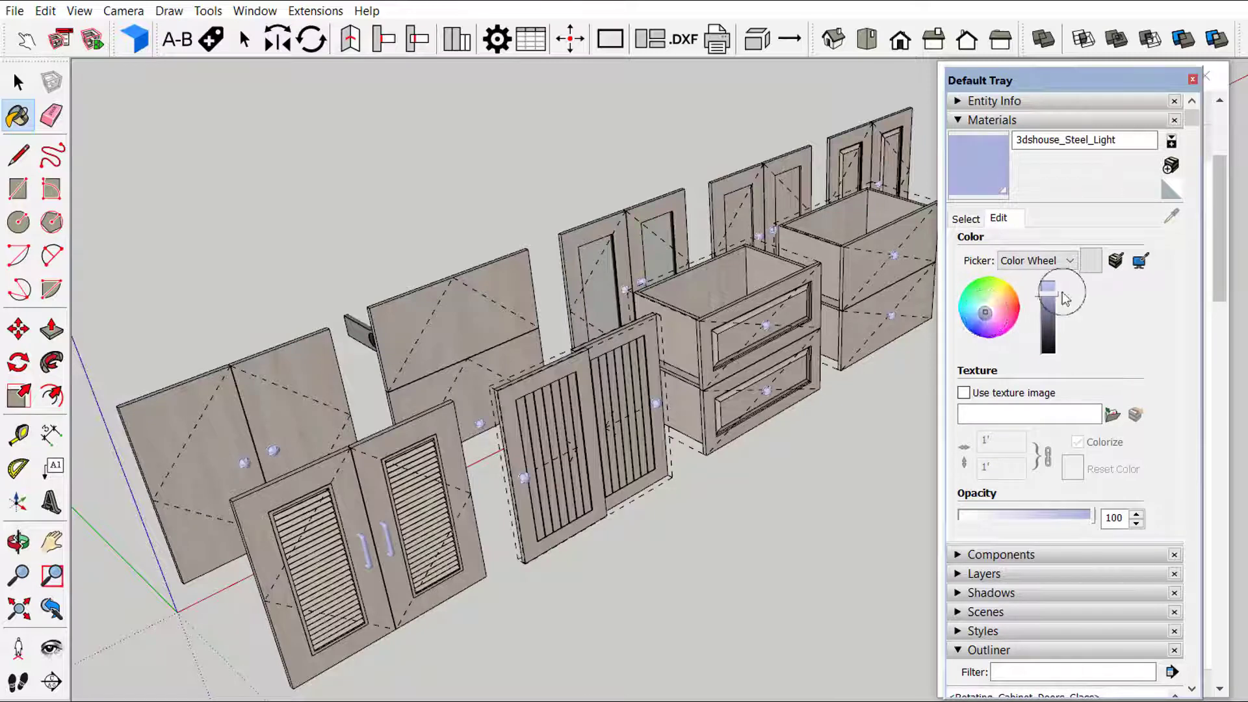
{"action": "mouse_move", "coordinate": [1063, 296]}
{"action": "left_mouse_down"}
{"action": "mouse_move", "coordinate": [1051, 315]}
{"action": "mouse_move", "coordinate": [1049, 294]}
{"action": "mouse_move", "coordinate": [1049, 320]}
{"action": "mouse_move", "coordinate": [1061, 298]}
{"action": "left_mouse_up"}
{"action": "scroll", "coordinate": [383, 537], "scroll_direction": "up", "scroll_amount": 1}
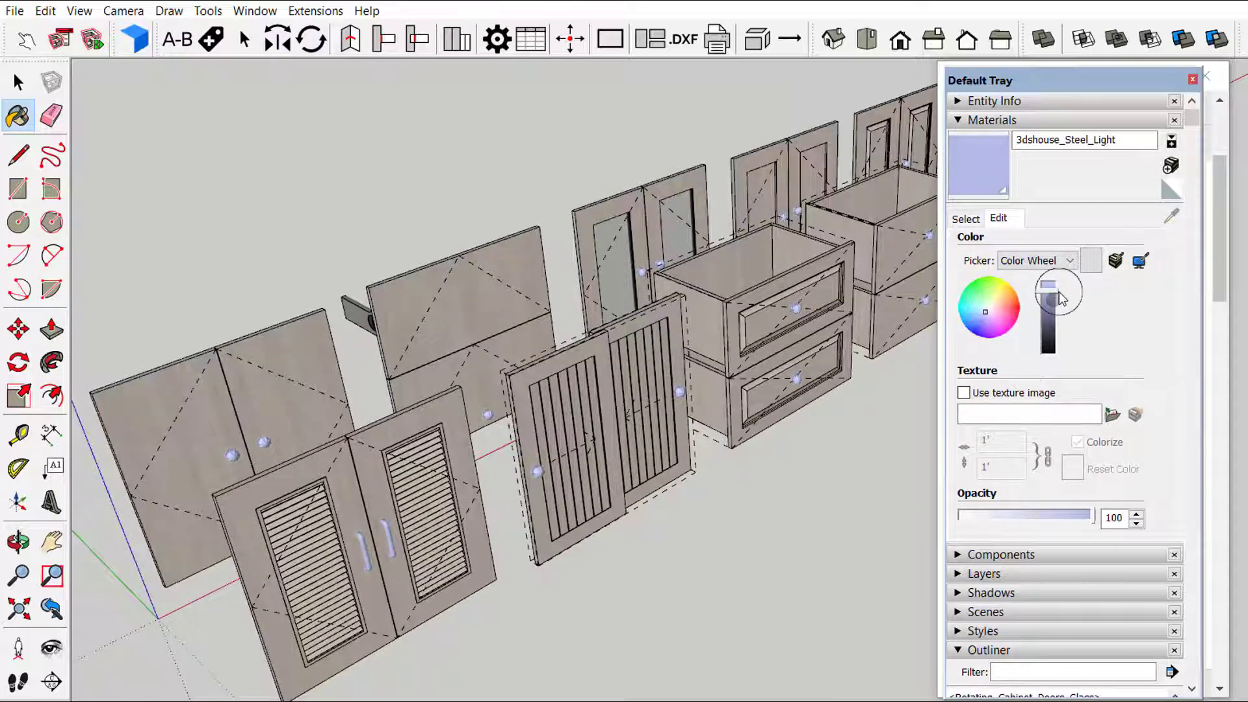
Change the 3dshouse_Steel_Light material to a darker olive yellow and return to the list of materials in the model.
{"action": "mouse_move", "coordinate": [989, 315]}
{"action": "left_mouse_down"}
{"action": "mouse_move", "coordinate": [1056, 302]}
{"action": "mouse_move", "coordinate": [1063, 314]}
{"action": "left_mouse_up"}
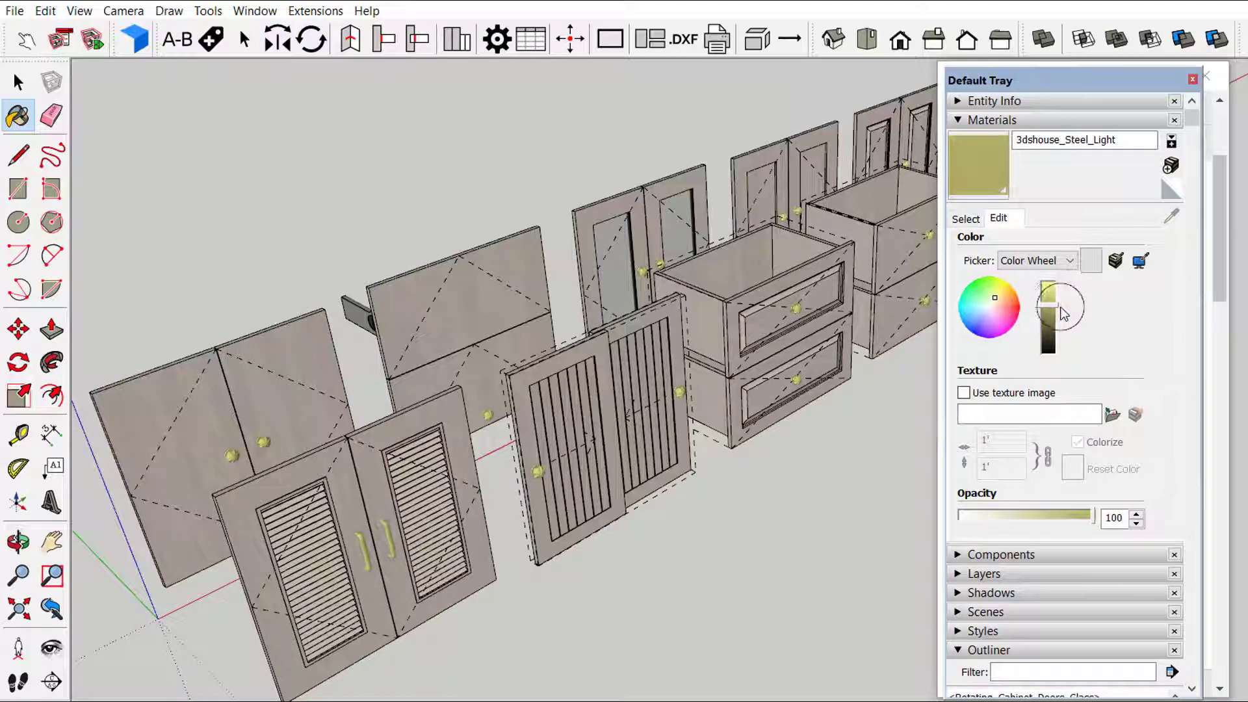
{"action": "middle_click_drag", "start_coordinate": [520, 497], "coordinate": [658, 442]}
{"action": "middle_click_drag", "start_coordinate": [741, 383], "coordinate": [897, 273]}
{"action": "left_click", "coordinate": [967, 219]}
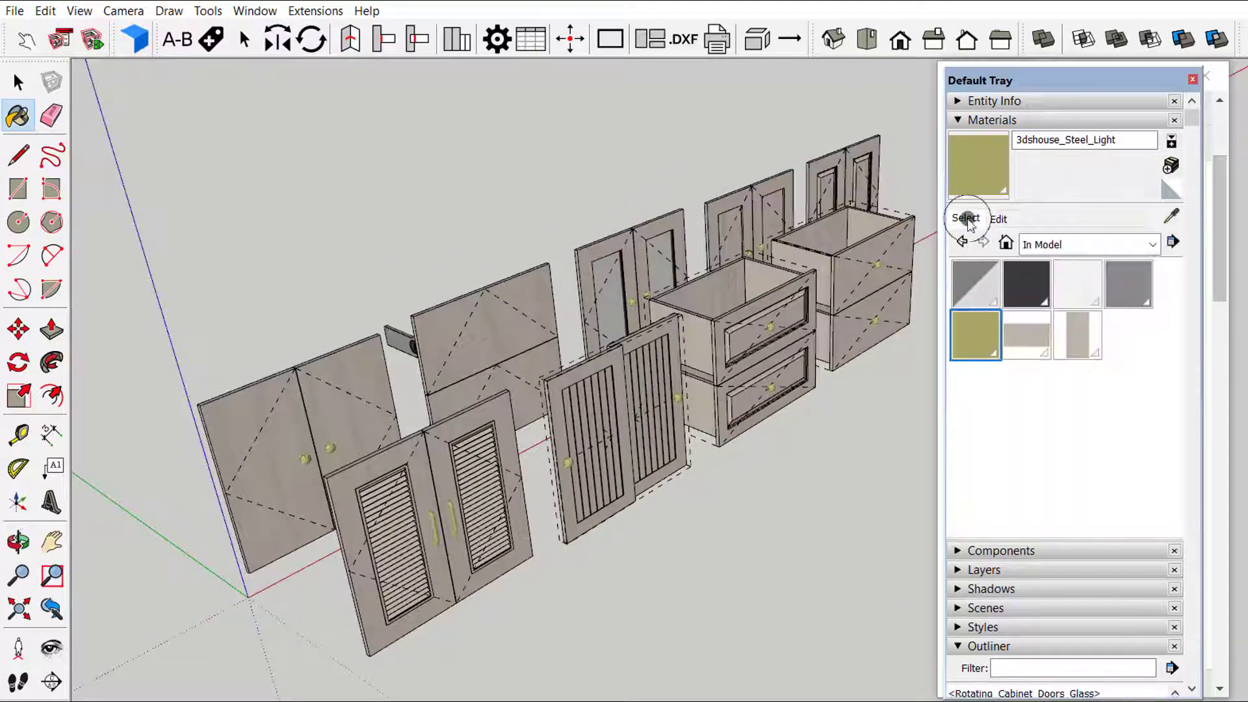
{"action": "key", "text": "space"}
{"action": "mouse_move", "coordinate": [654, 354]}
{"action": "middle_mouse_down"}
{"action": "mouse_move", "coordinate": [630, 410]}
{"action": "mouse_move", "coordinate": [705, 552]}
{"action": "mouse_move", "coordinate": [759, 465]}
{"action": "mouse_move", "coordinate": [673, 443]}
{"action": "middle_mouse_up"}
{"action": "left_click", "coordinate": [723, 498]}
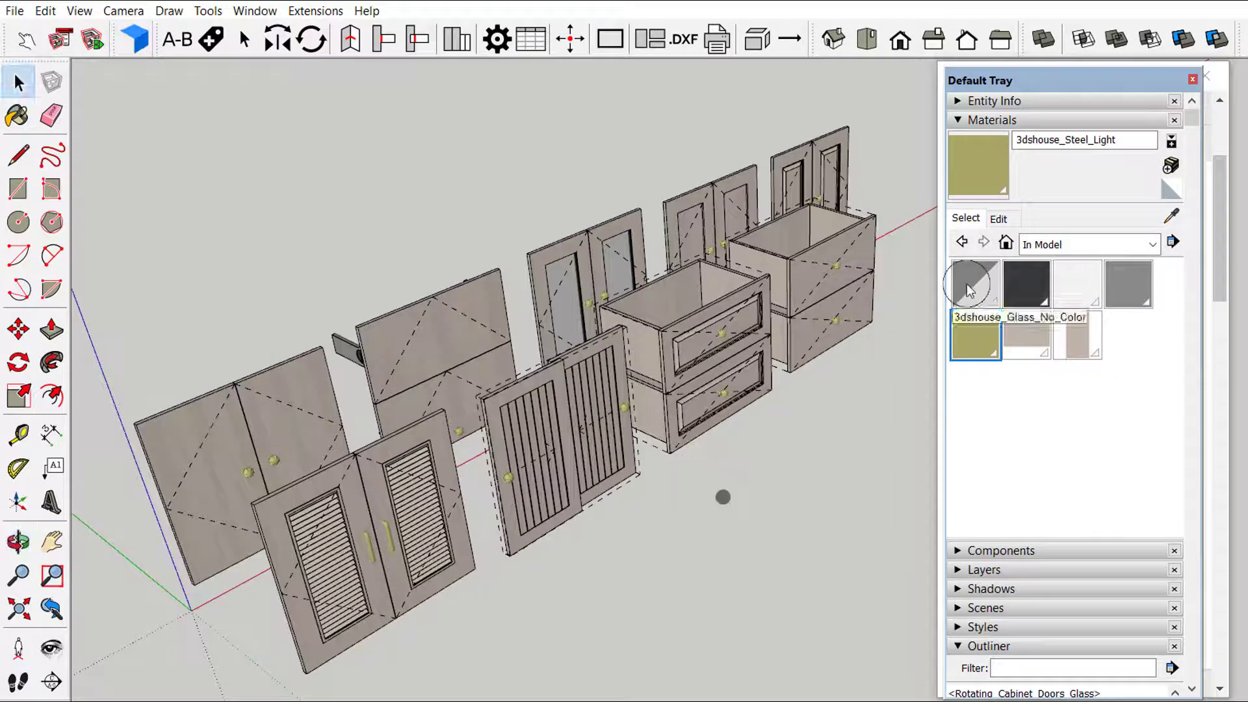
Load the High Gloss Color_706A material from the 3dshouse Stainless Steel library and bring the model's materials back into view.
{"action": "left_click", "coordinate": [1218, 177]}
{"action": "left_click", "coordinate": [998, 146]}
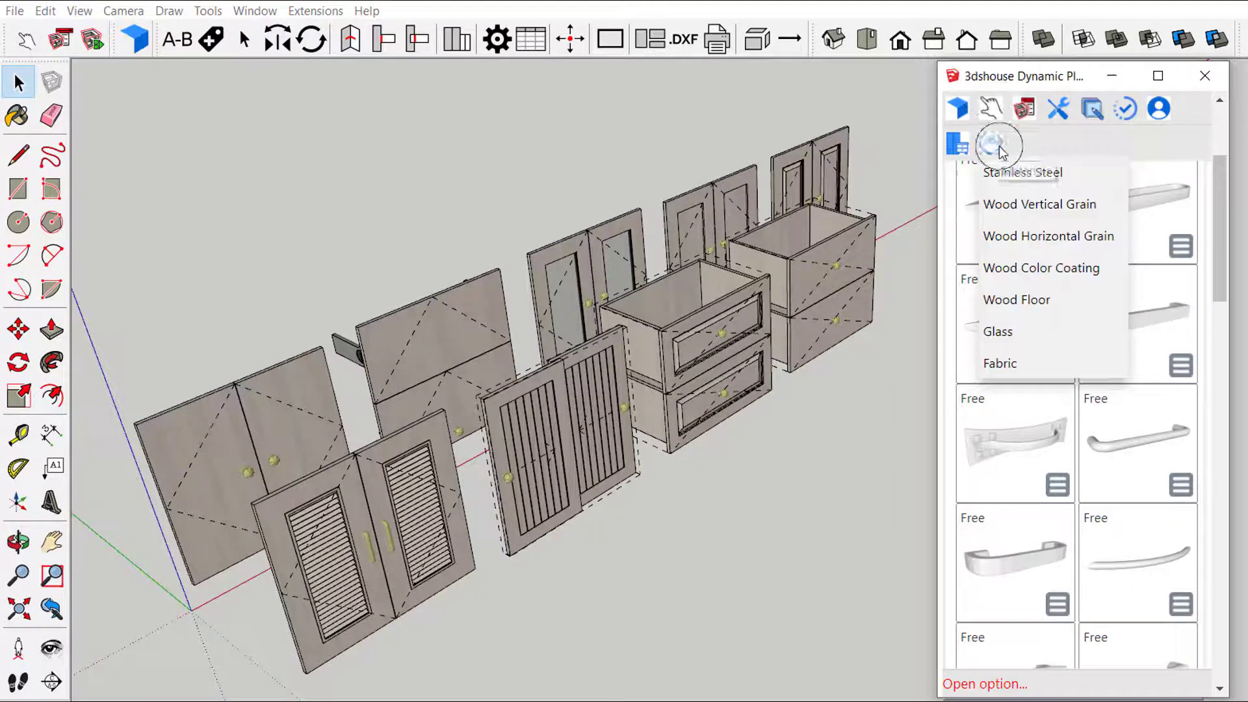
{"action": "mouse_move", "coordinate": [990, 143]}
{"action": "left_click", "coordinate": [997, 171]}
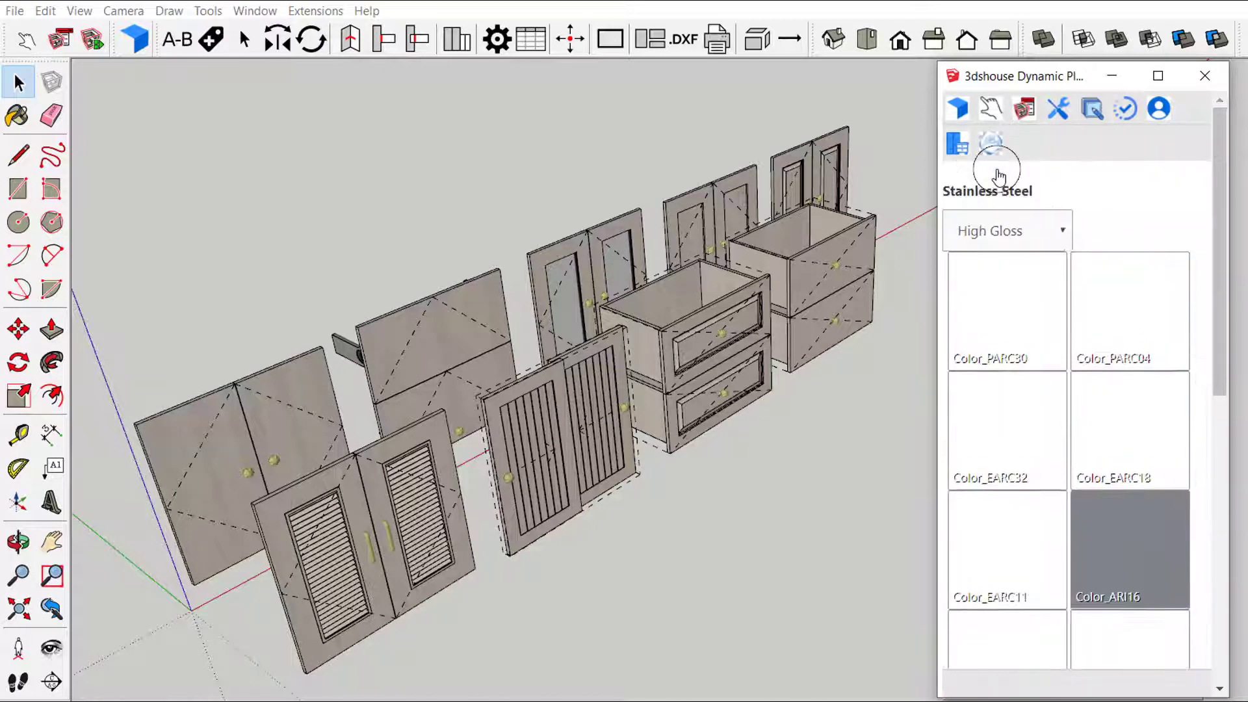
{"action": "left_click", "coordinate": [1006, 234]}
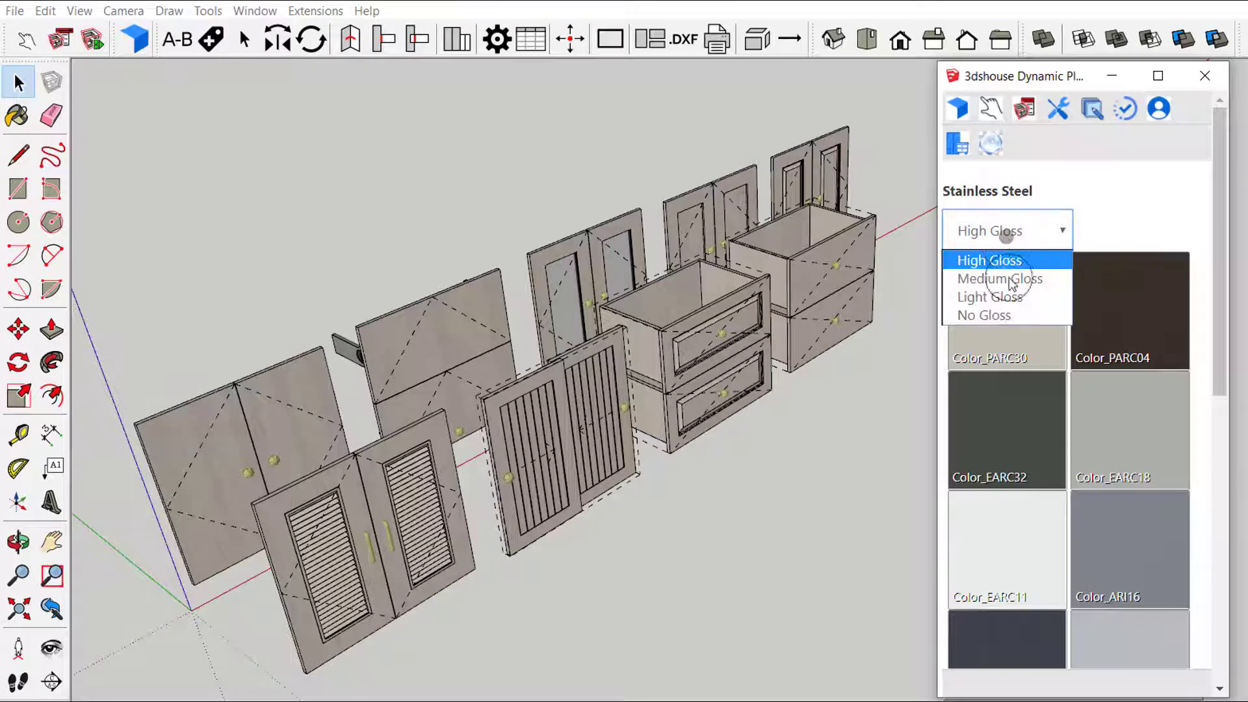
{"action": "left_click", "coordinate": [998, 294]}
{"action": "left_click_drag", "start_coordinate": [1219, 294], "coordinate": [1239, 475]}
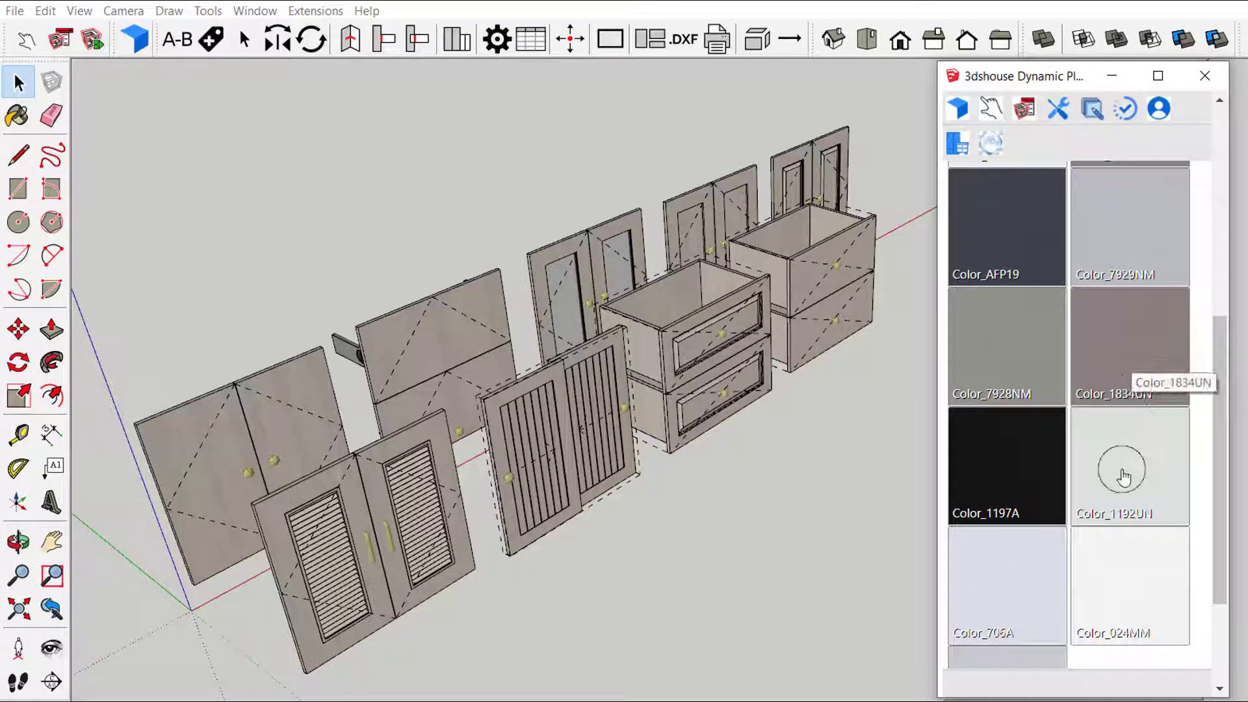
{"action": "scroll", "coordinate": [1114, 474], "scroll_direction": "down", "scroll_amount": 2}
{"action": "left_click", "coordinate": [1023, 490]}
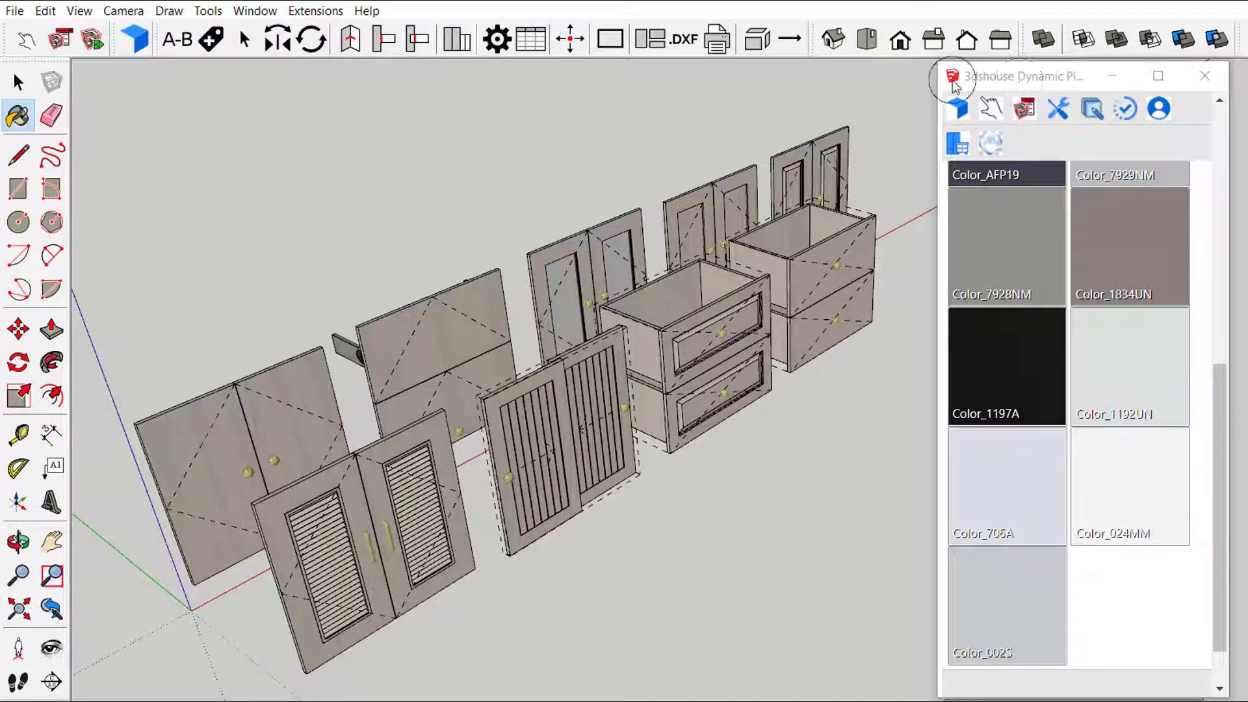
{"action": "left_click_drag", "start_coordinate": [988, 78], "coordinate": [998, 91]}
{"action": "left_click", "coordinate": [983, 72]}
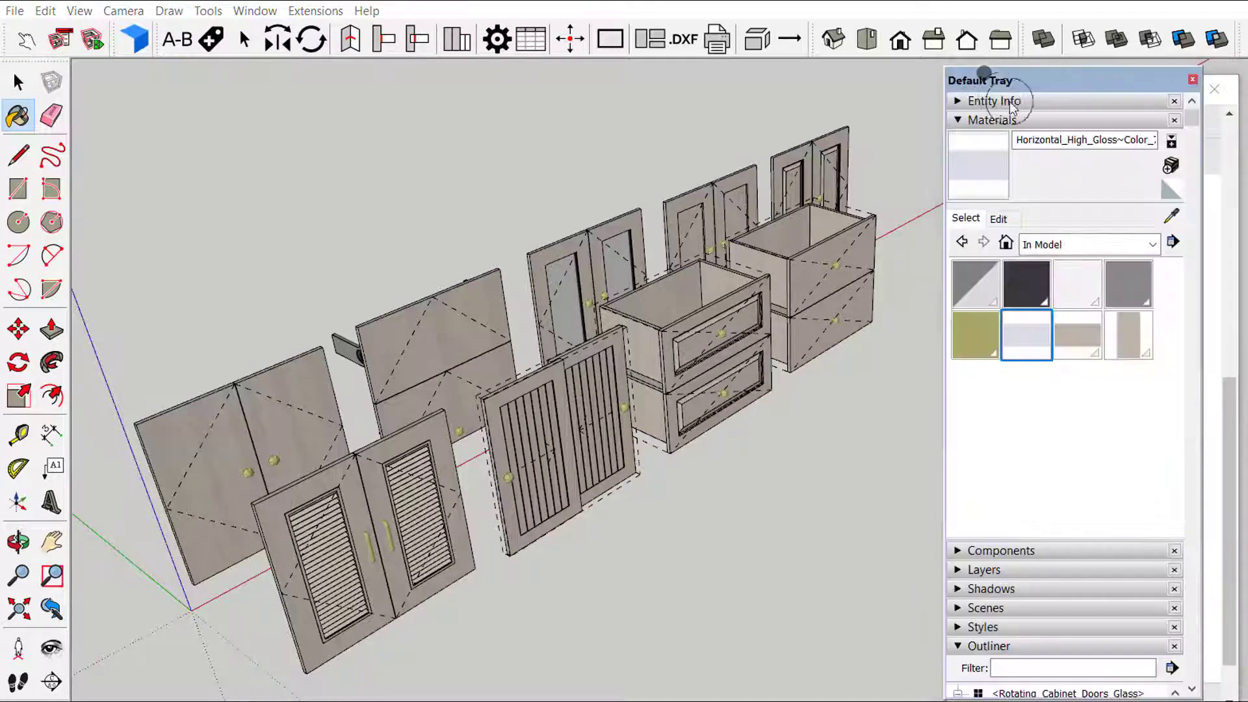
Open the right louver door's nested handle component, paint it with the High Gloss Color_706A material and exit editing.
{"action": "middle_click_drag", "start_coordinate": [888, 341], "coordinate": [494, 533]}
{"action": "key", "text": "space"}
{"action": "left_click", "coordinate": [455, 558]}
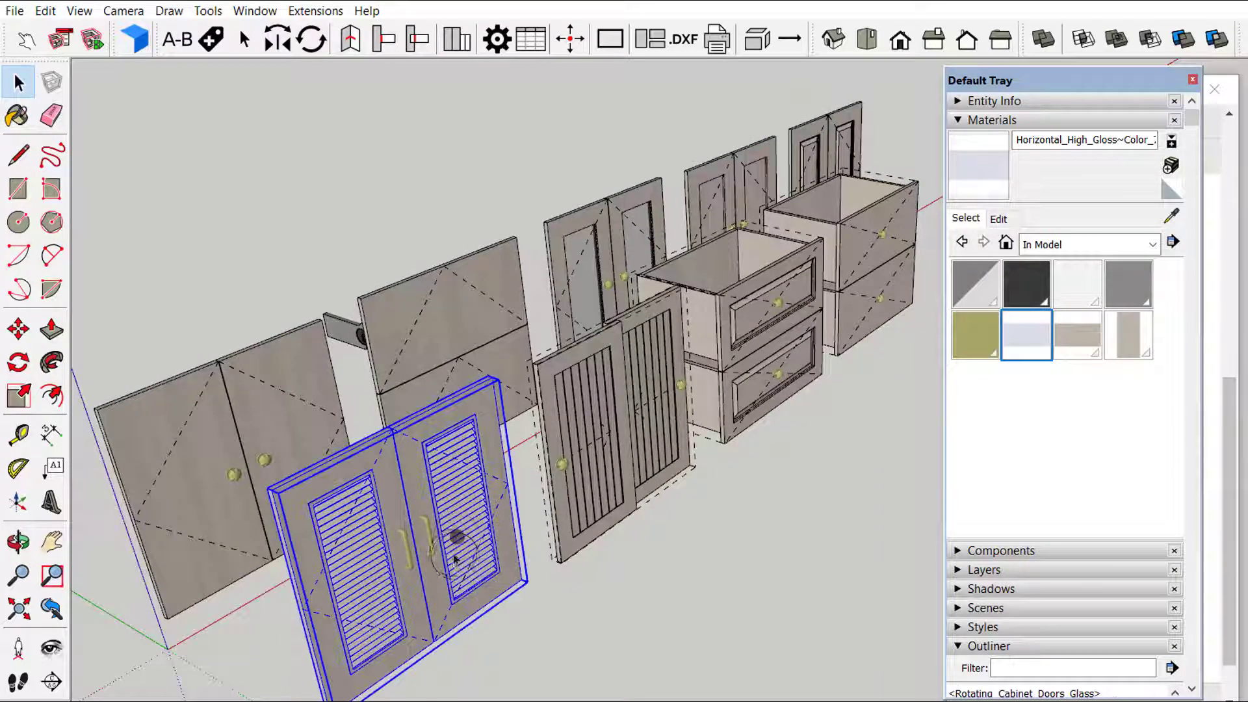
{"action": "double_click", "coordinate": [426, 532]}
{"action": "double_click", "coordinate": [426, 532]}
{"action": "left_click", "coordinate": [428, 532]}
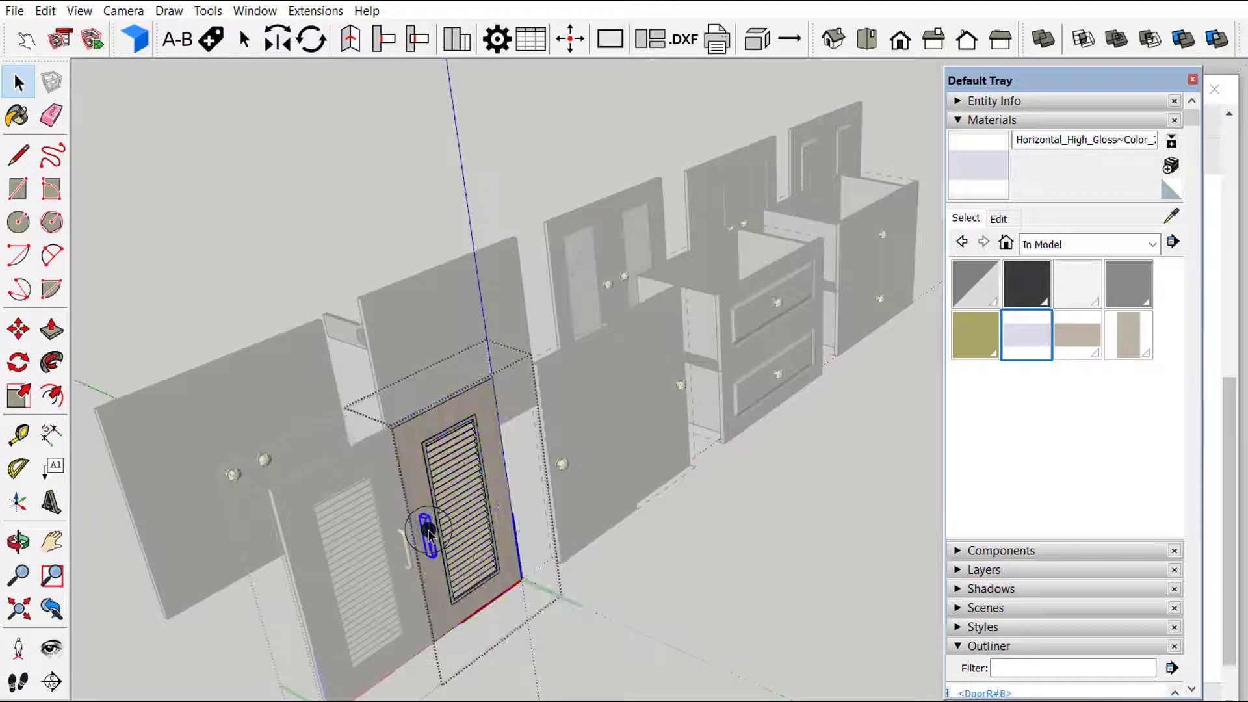
{"action": "scroll", "coordinate": [421, 528], "scroll_direction": "up", "scroll_amount": 3}
{"action": "double_click", "coordinate": [414, 494]}
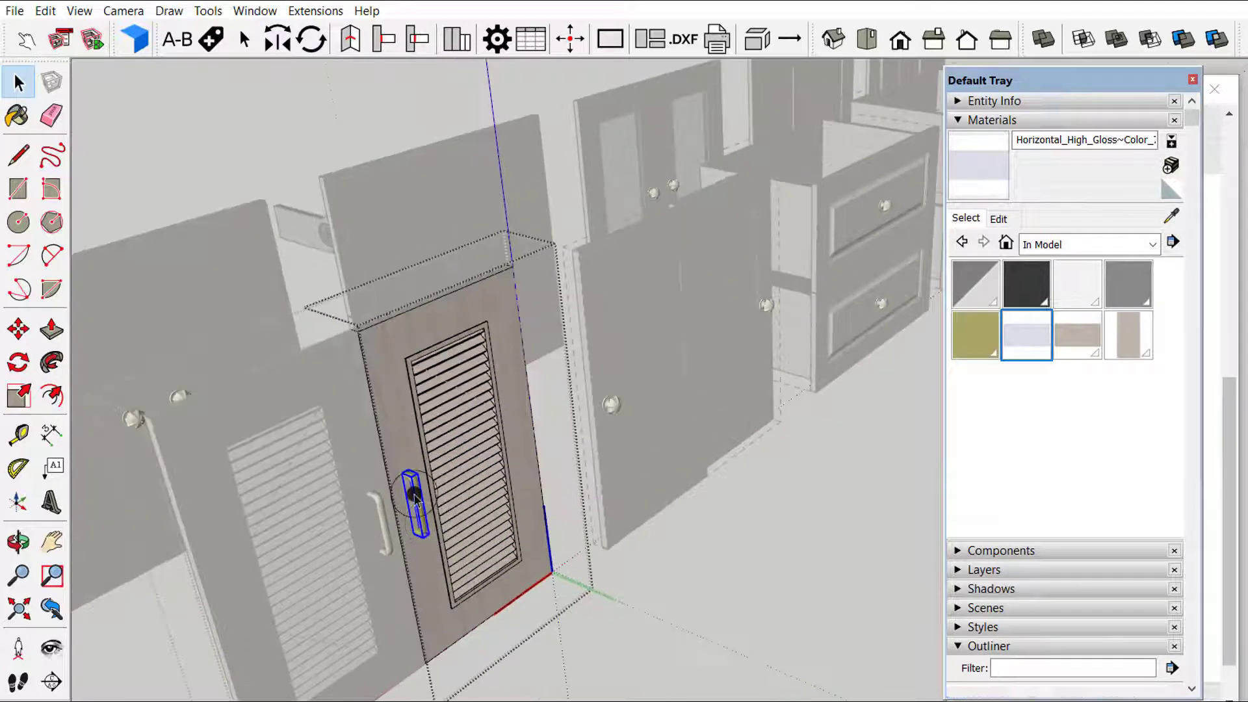
{"action": "left_click", "coordinate": [1026, 330]}
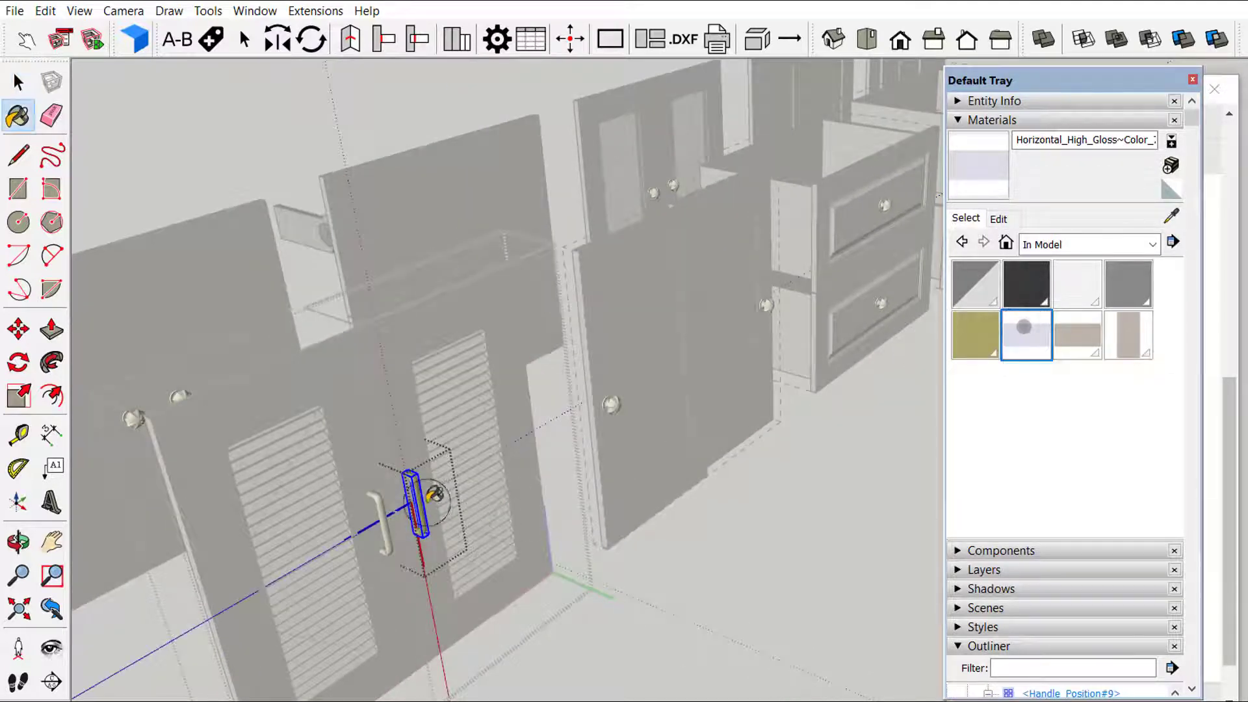
{"action": "scroll", "coordinate": [418, 584], "scroll_direction": "up", "scroll_amount": 3}
{"action": "key", "text": "space"}
{"action": "left_click", "coordinate": [643, 674]}
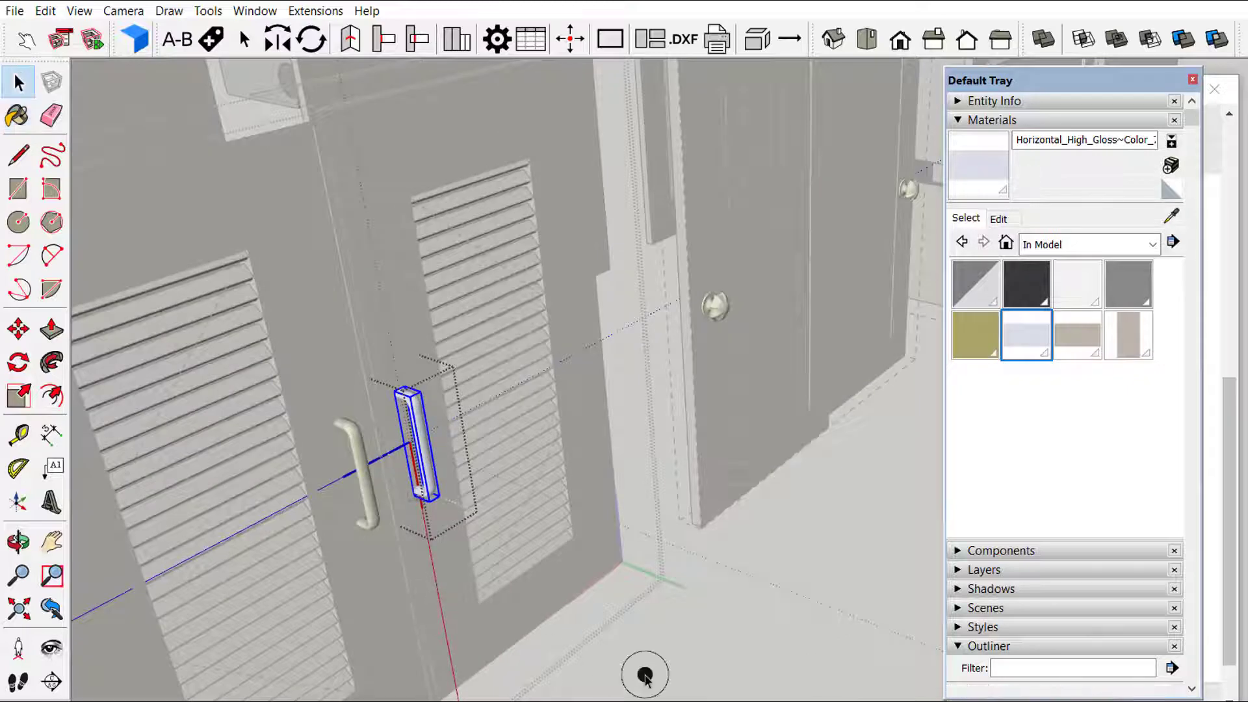
{"action": "left_click", "coordinate": [643, 673]}
Open the left louver door's nested handle component, paint it with the High Gloss Color_706A material and exit all editing levels.
{"action": "double_click", "coordinate": [365, 459]}
{"action": "double_click", "coordinate": [363, 457]}
{"action": "double_click", "coordinate": [363, 457]}
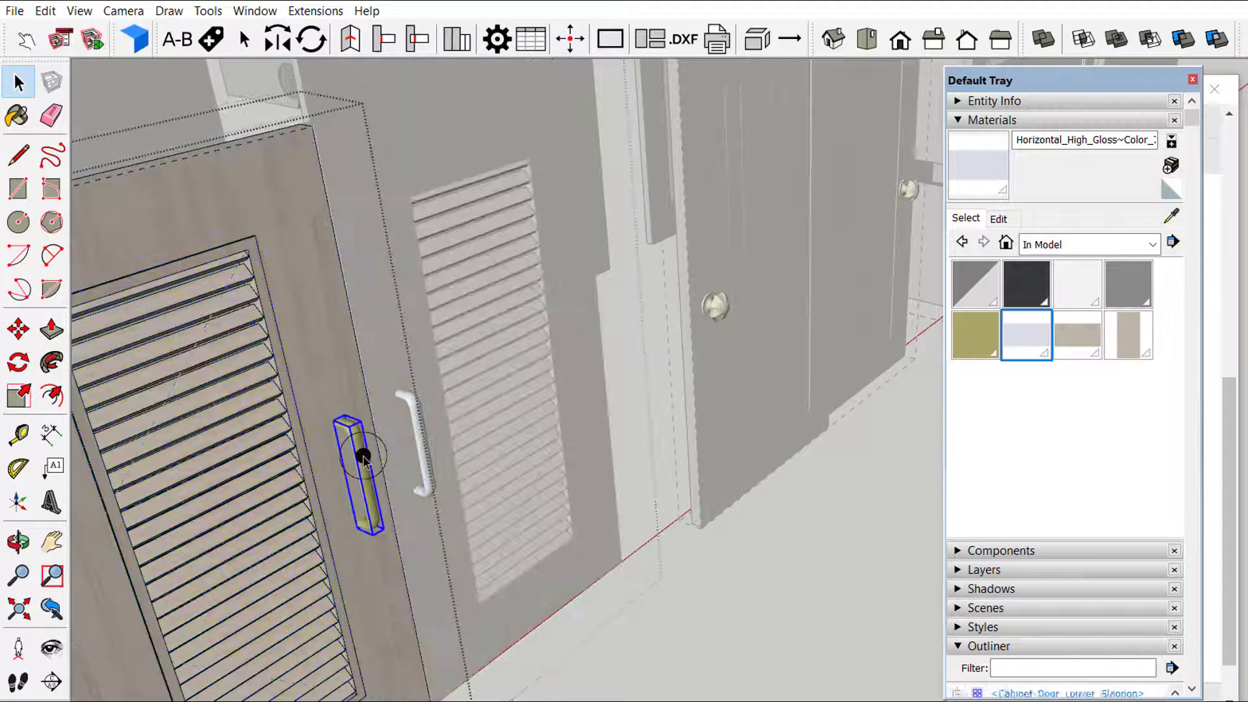
{"action": "double_click", "coordinate": [363, 457]}
{"action": "left_click", "coordinate": [718, 670]}
{"action": "left_click", "coordinate": [362, 502]}
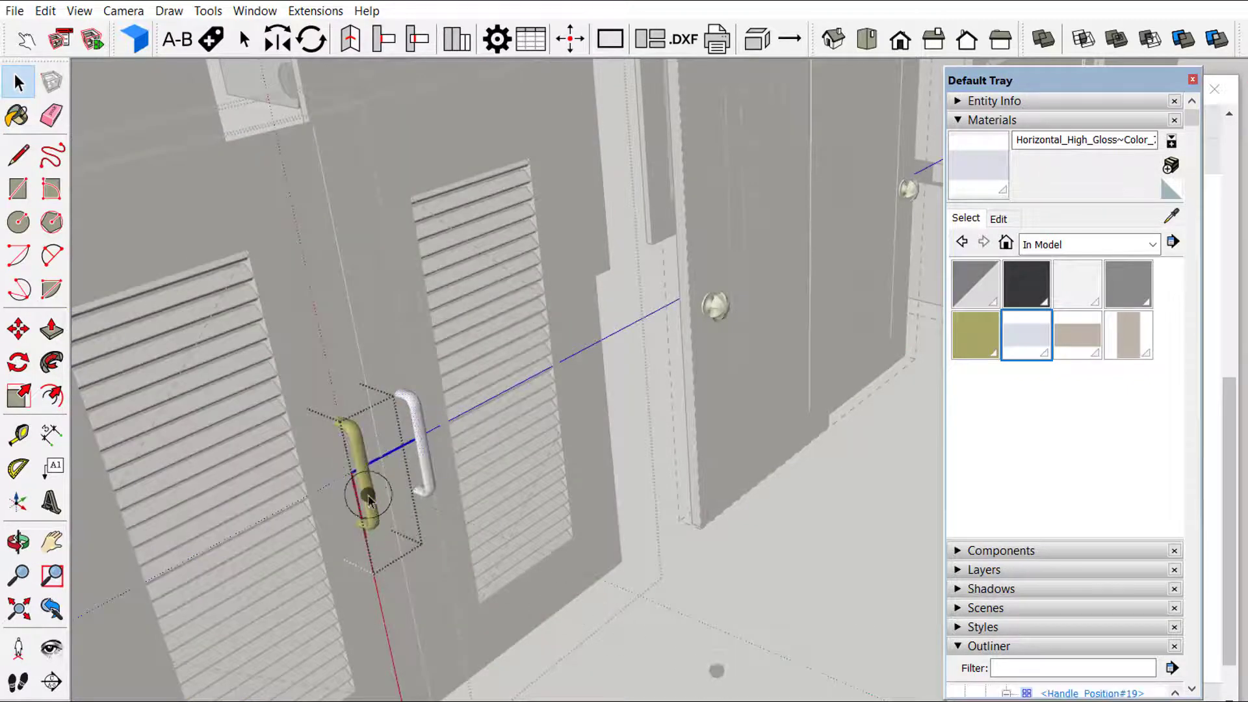
{"action": "left_click", "coordinate": [1045, 337]}
{"action": "left_click", "coordinate": [366, 463]}
{"action": "scroll", "coordinate": [383, 465], "scroll_direction": "down", "scroll_amount": 5}
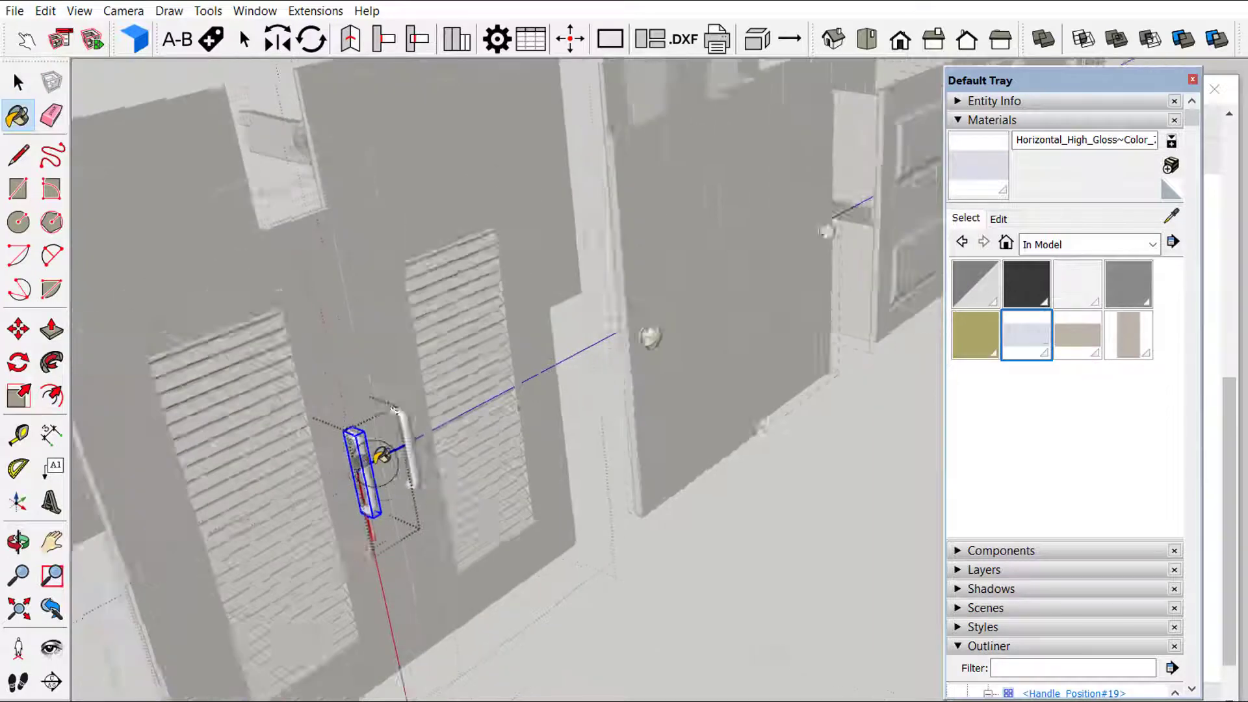
{"action": "key", "text": "space"}
{"action": "left_click", "coordinate": [552, 663]}
{"action": "left_click", "coordinate": [577, 678]}
{"action": "left_click", "coordinate": [563, 675]}
{"action": "left_click", "coordinate": [508, 652]}
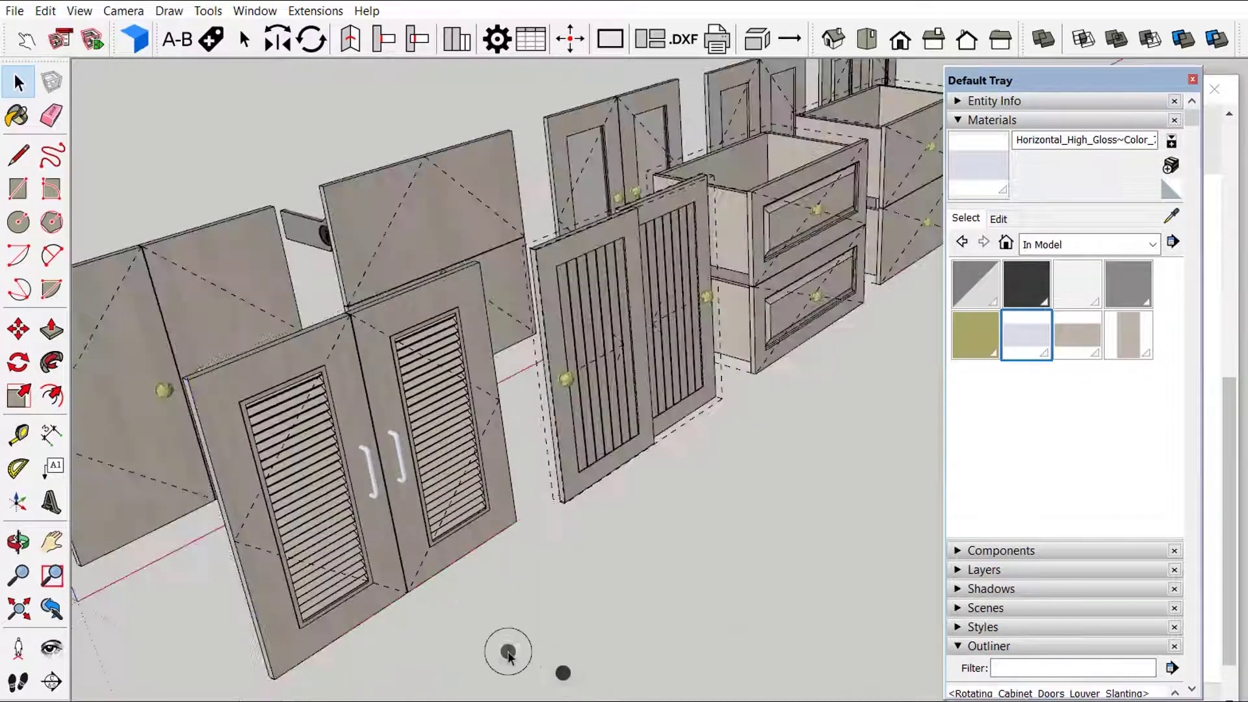
Change the 3dshouse_Steel_Light material in the model from olive yellow to a pale, desaturated grey using the color wheel.
{"action": "scroll", "coordinate": [517, 624], "scroll_direction": "down", "scroll_amount": 3}
{"action": "middle_click_drag", "start_coordinate": [521, 611], "coordinate": [601, 501]}
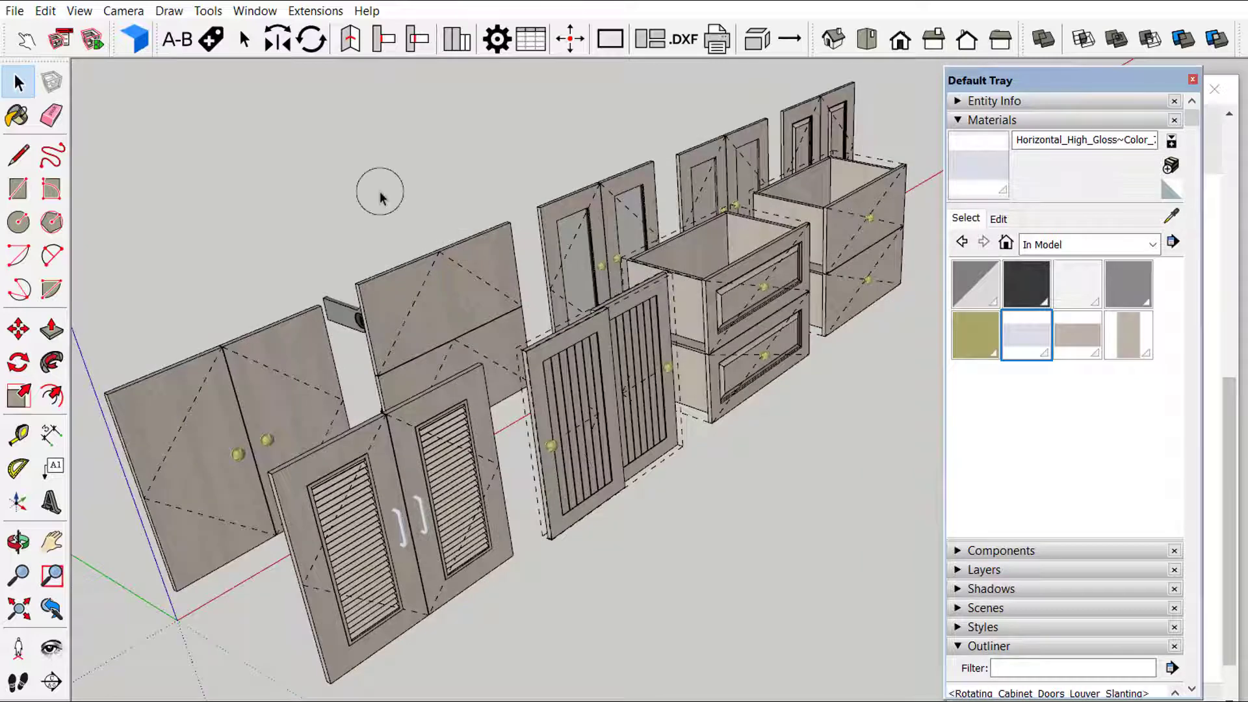
{"action": "middle_click_drag", "start_coordinate": [380, 197], "coordinate": [455, 225]}
{"action": "left_click", "coordinate": [969, 332]}
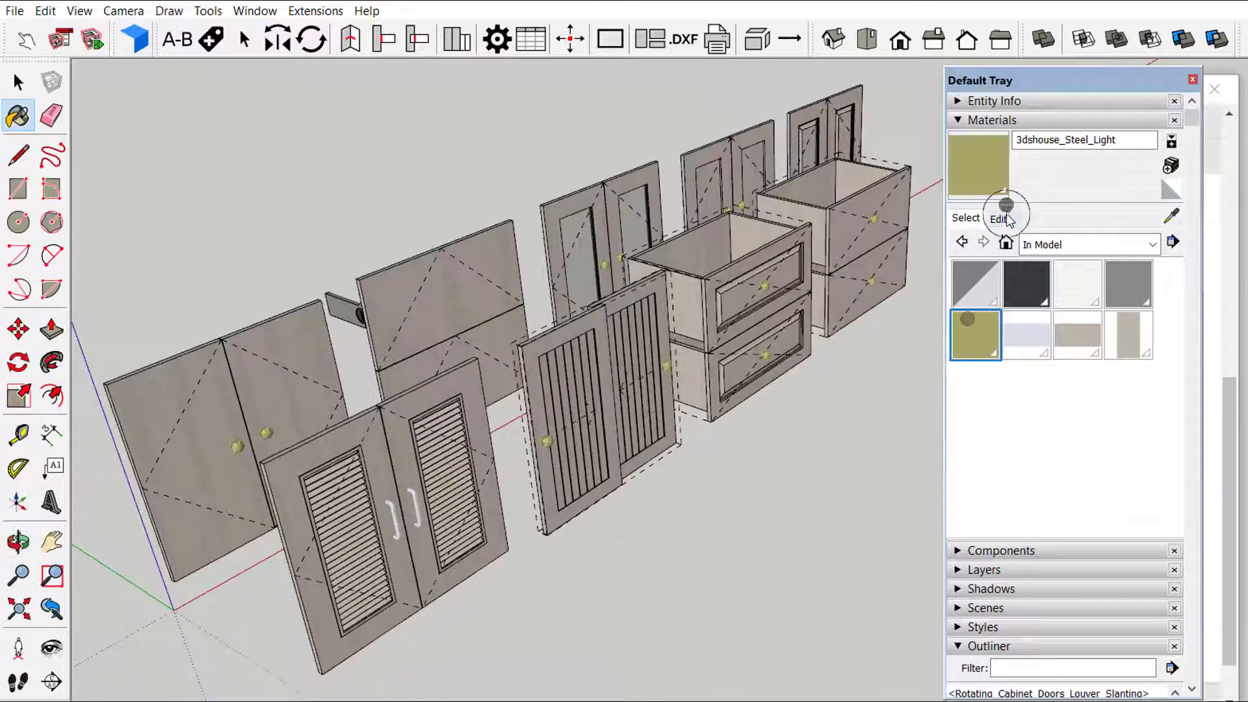
{"action": "left_click", "coordinate": [1004, 219]}
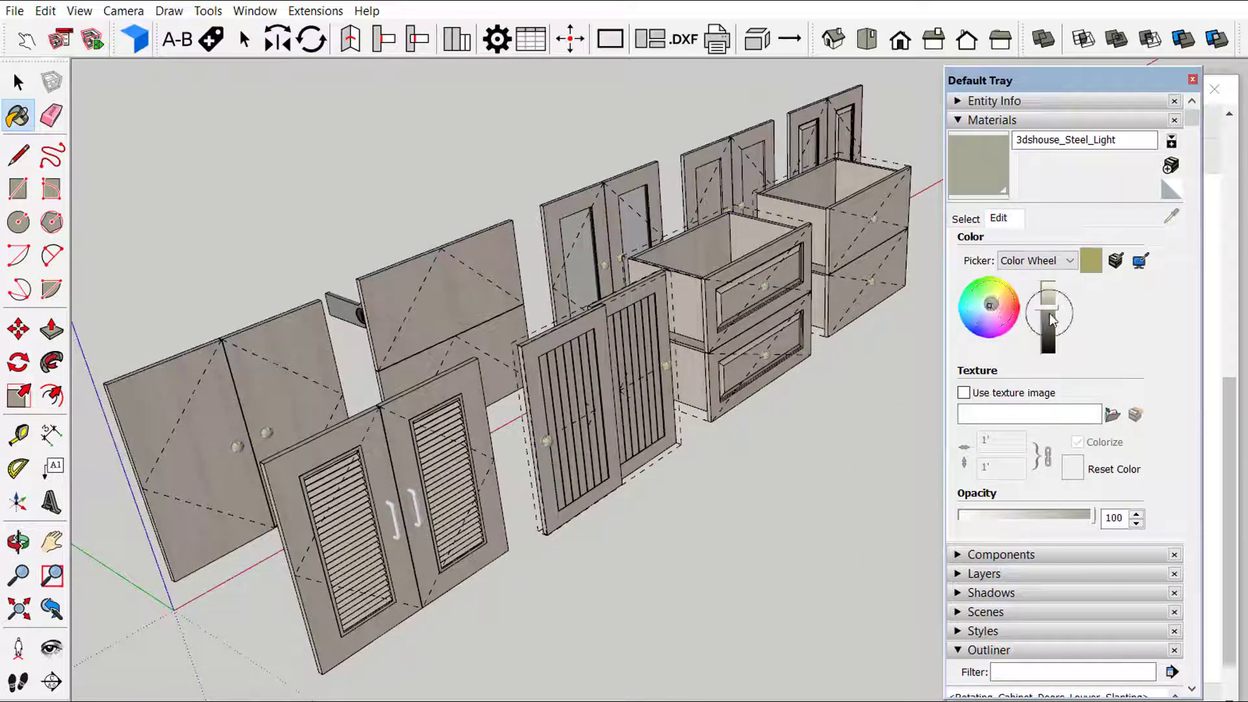
{"action": "mouse_move", "coordinate": [1054, 319]}
{"action": "left_mouse_down"}
{"action": "mouse_move", "coordinate": [1047, 295]}
{"action": "mouse_move", "coordinate": [1059, 310]}
{"action": "left_mouse_up"}
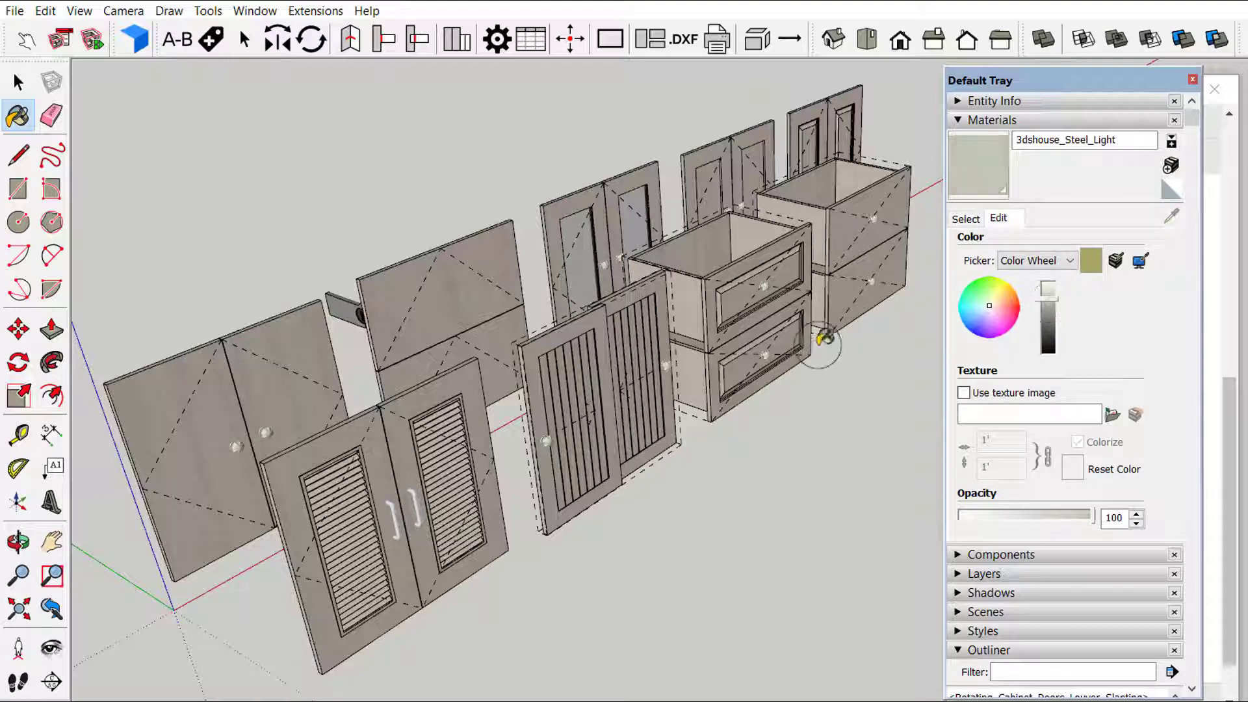
{"action": "mouse_move", "coordinate": [824, 337]}
{"action": "middle_mouse_down"}
{"action": "mouse_move", "coordinate": [607, 377]}
{"action": "mouse_move", "coordinate": [487, 446]}
{"action": "mouse_move", "coordinate": [482, 437]}
{"action": "mouse_move", "coordinate": [772, 417]}
{"action": "mouse_move", "coordinate": [747, 399]}
{"action": "mouse_move", "coordinate": [713, 412]}
{"action": "mouse_move", "coordinate": [788, 357]}
{"action": "middle_mouse_up"}
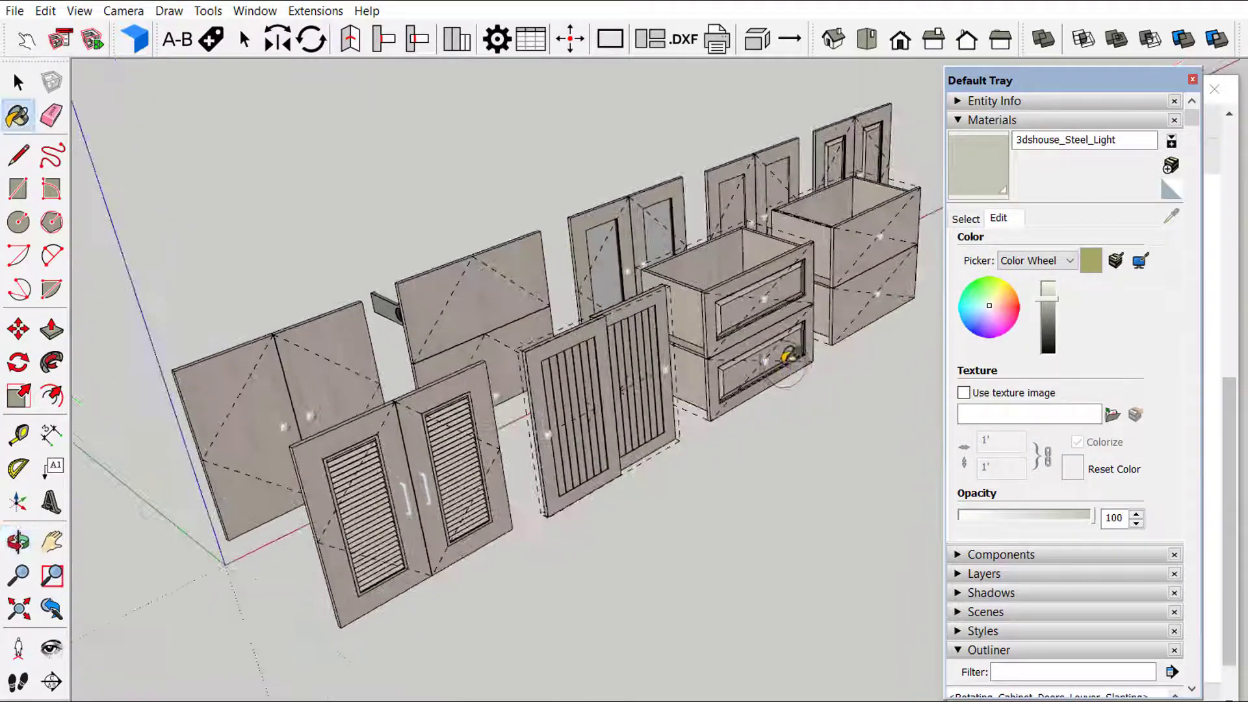
Collapse the materials settings to bring the 3dshouse Dynamic library window forward, and select the slanting louver double doors.
{"action": "left_click", "coordinate": [986, 122]}
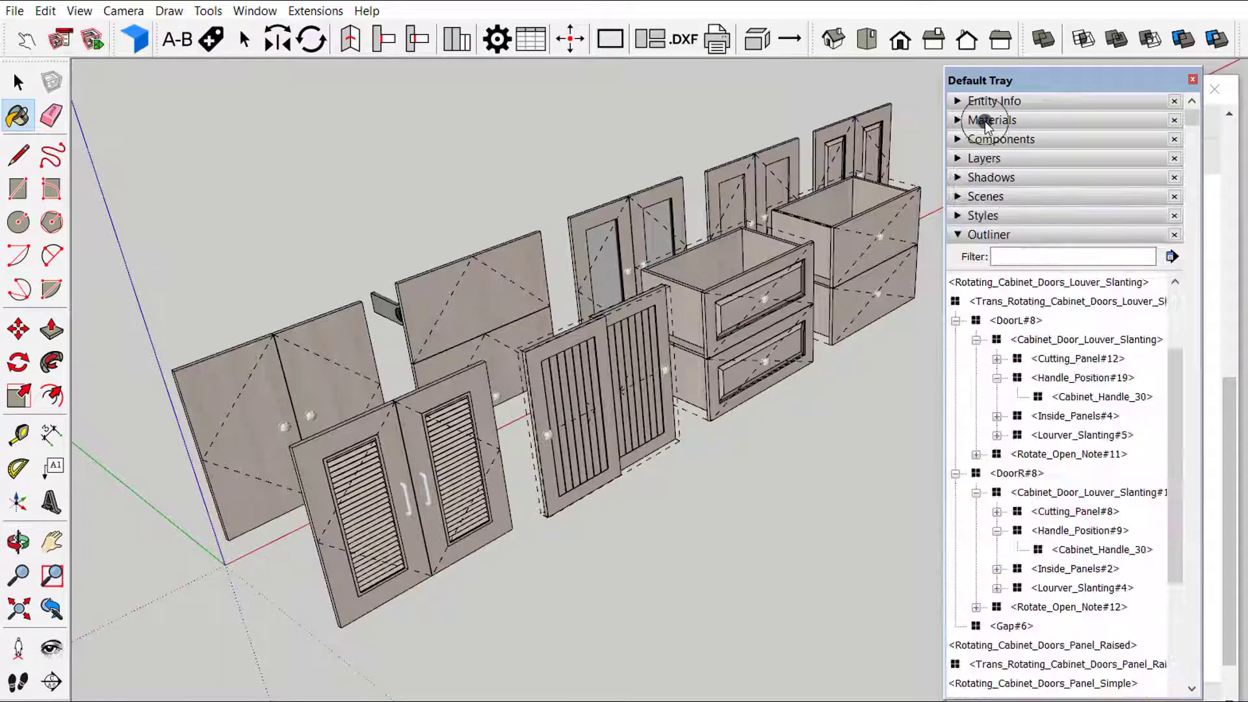
{"action": "left_click", "coordinate": [1231, 405]}
{"action": "left_click", "coordinate": [1006, 119]}
{"action": "middle_click_drag", "start_coordinate": [853, 199], "coordinate": [796, 400]}
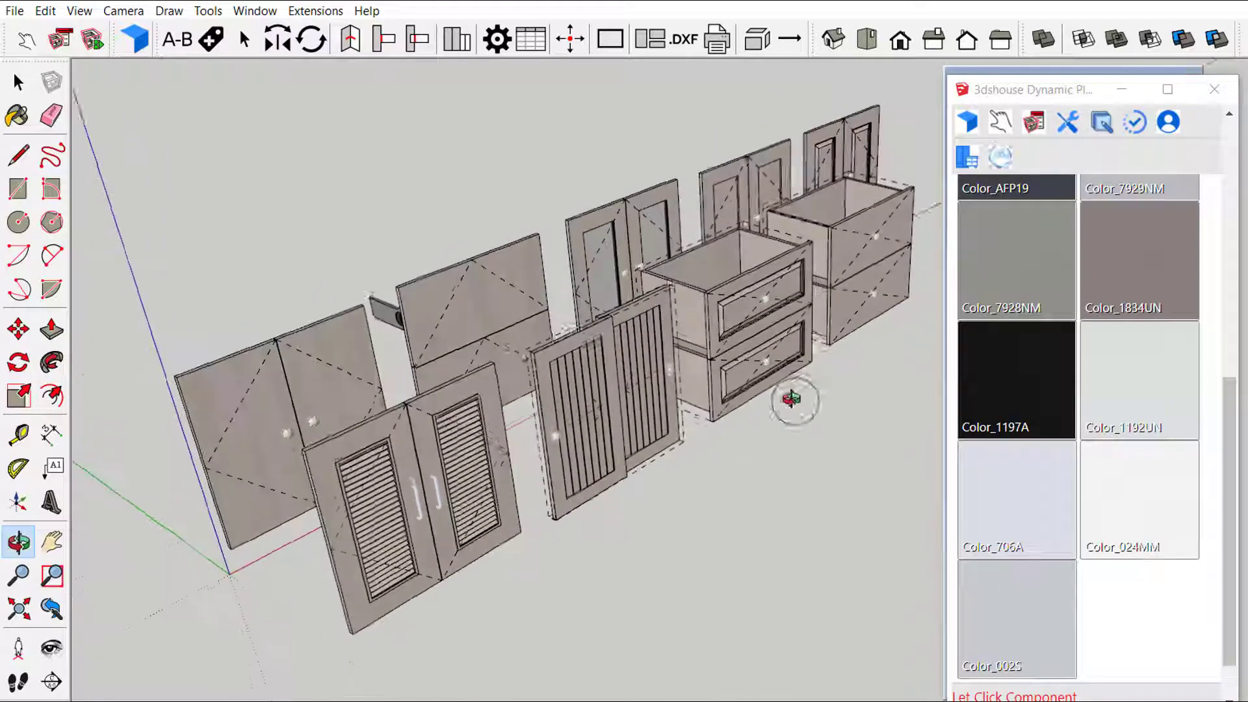
{"action": "left_click", "coordinate": [404, 481]}
{"action": "scroll", "coordinate": [404, 481], "scroll_direction": "up", "scroll_amount": 1}
{"action": "scroll", "coordinate": [405, 479], "scroll_direction": "down", "scroll_amount": 3}
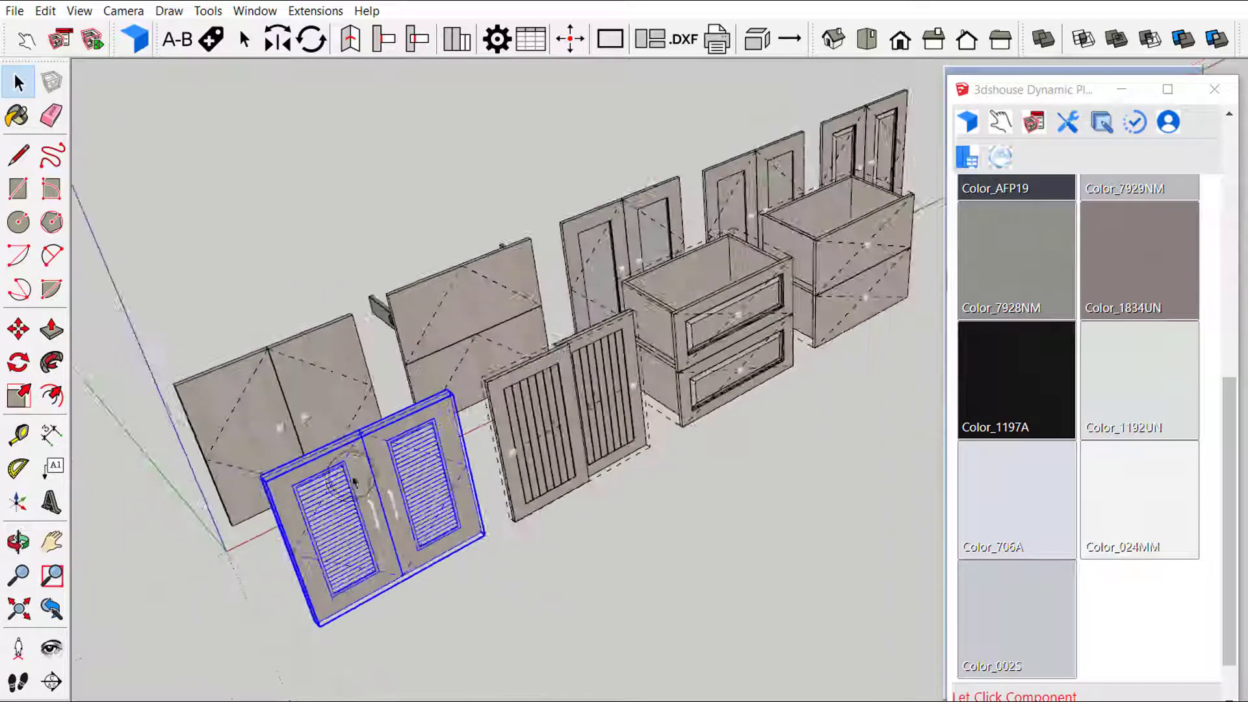
{"action": "scroll", "coordinate": [512, 427], "scroll_direction": "up", "scroll_amount": 2}
{"action": "middle_click_drag", "start_coordinate": [512, 427], "coordinate": [553, 457]}
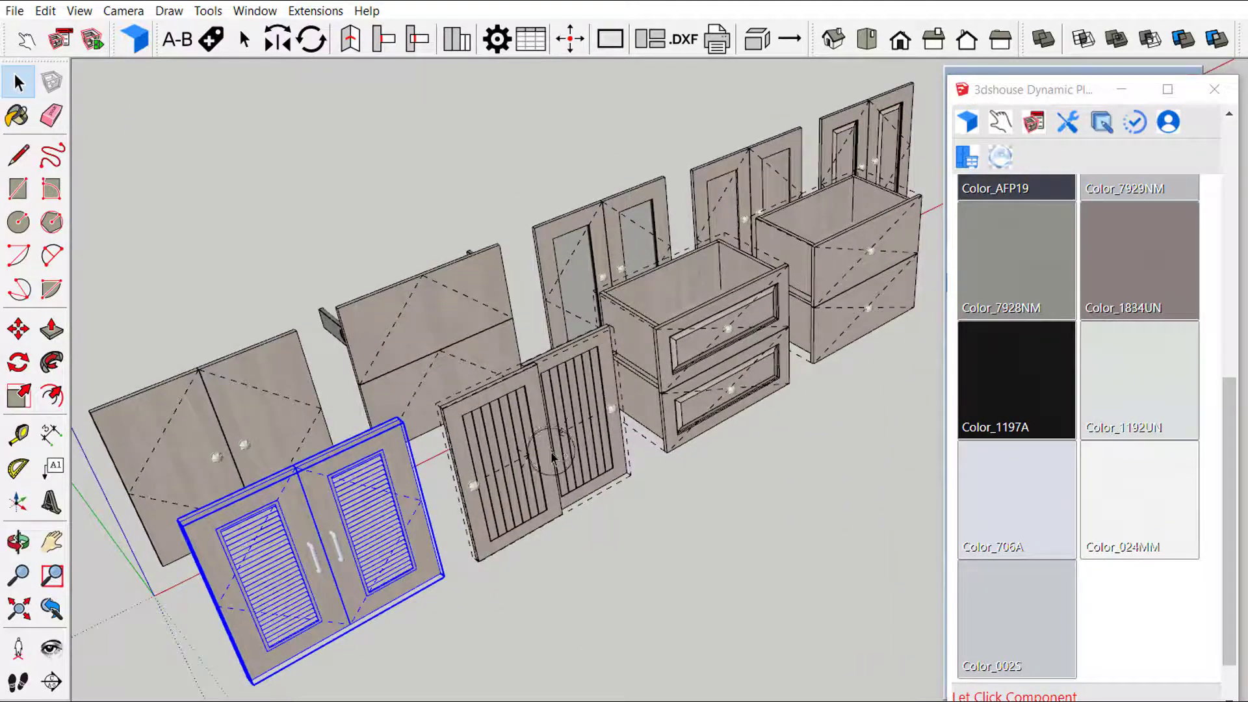